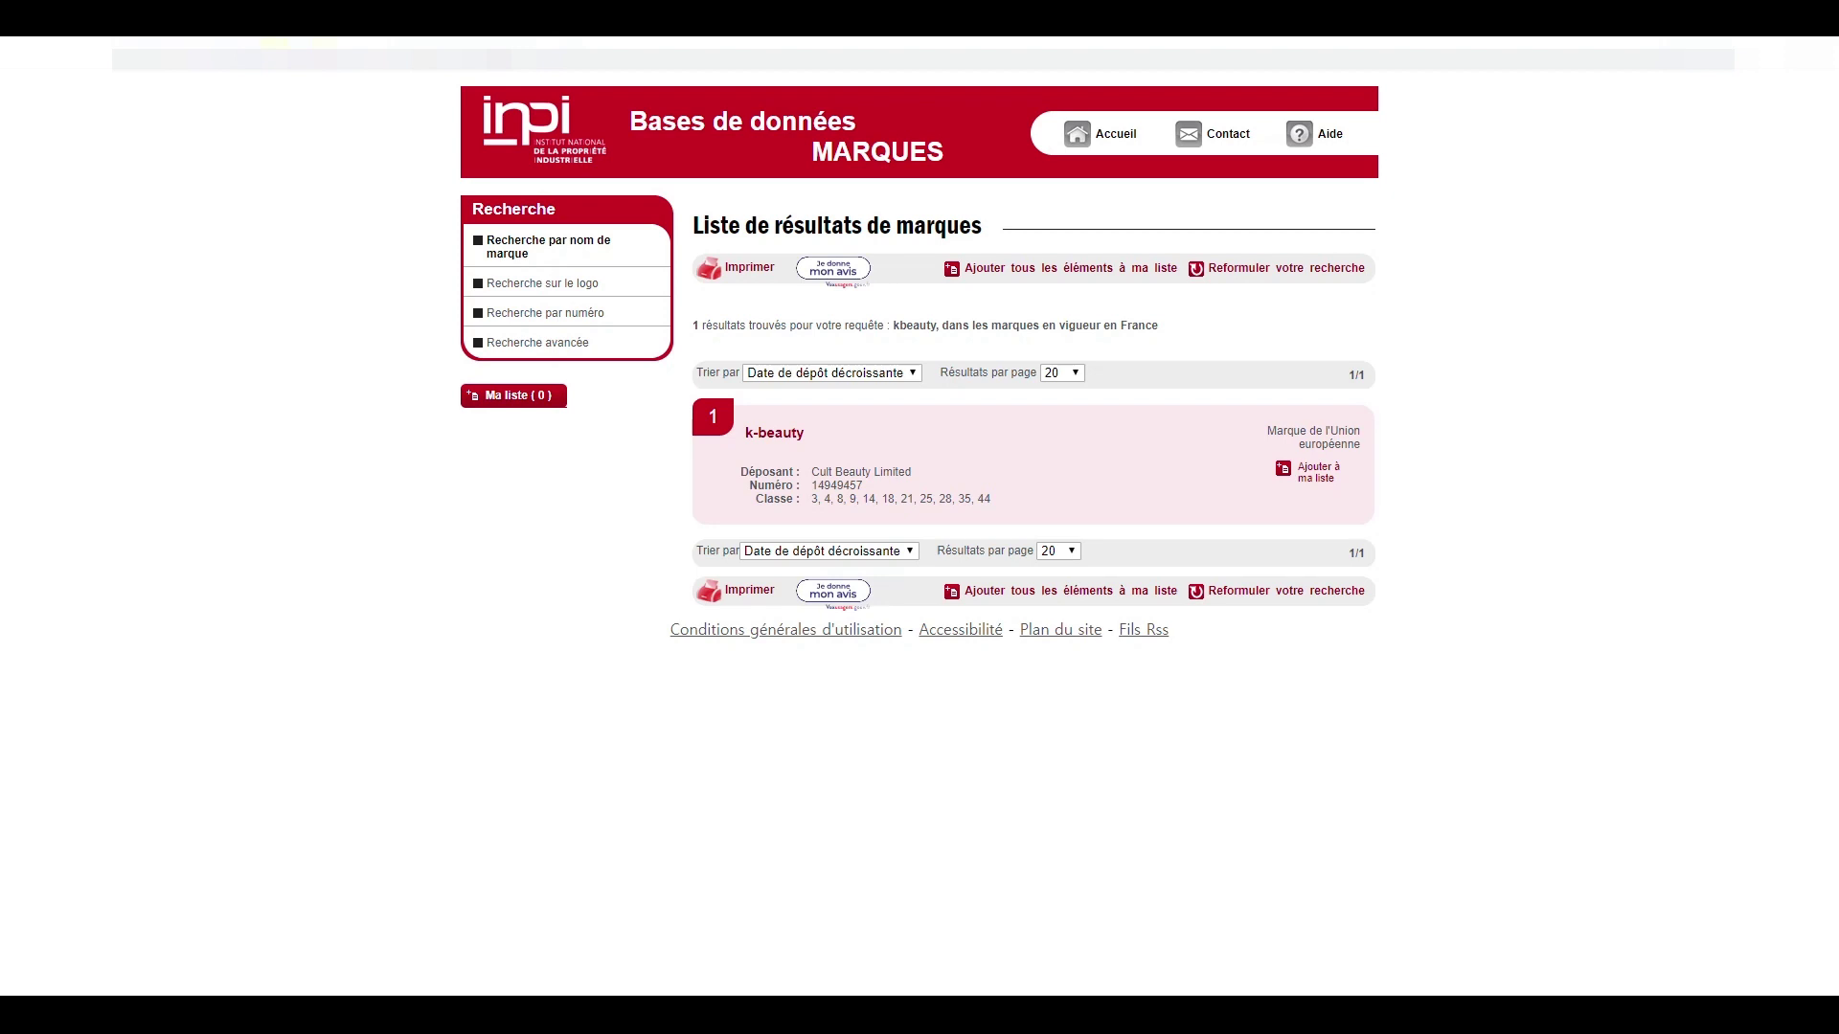
# Search Google for "l'inpi" in a new browser tab
pyautogui.click(439, 67)
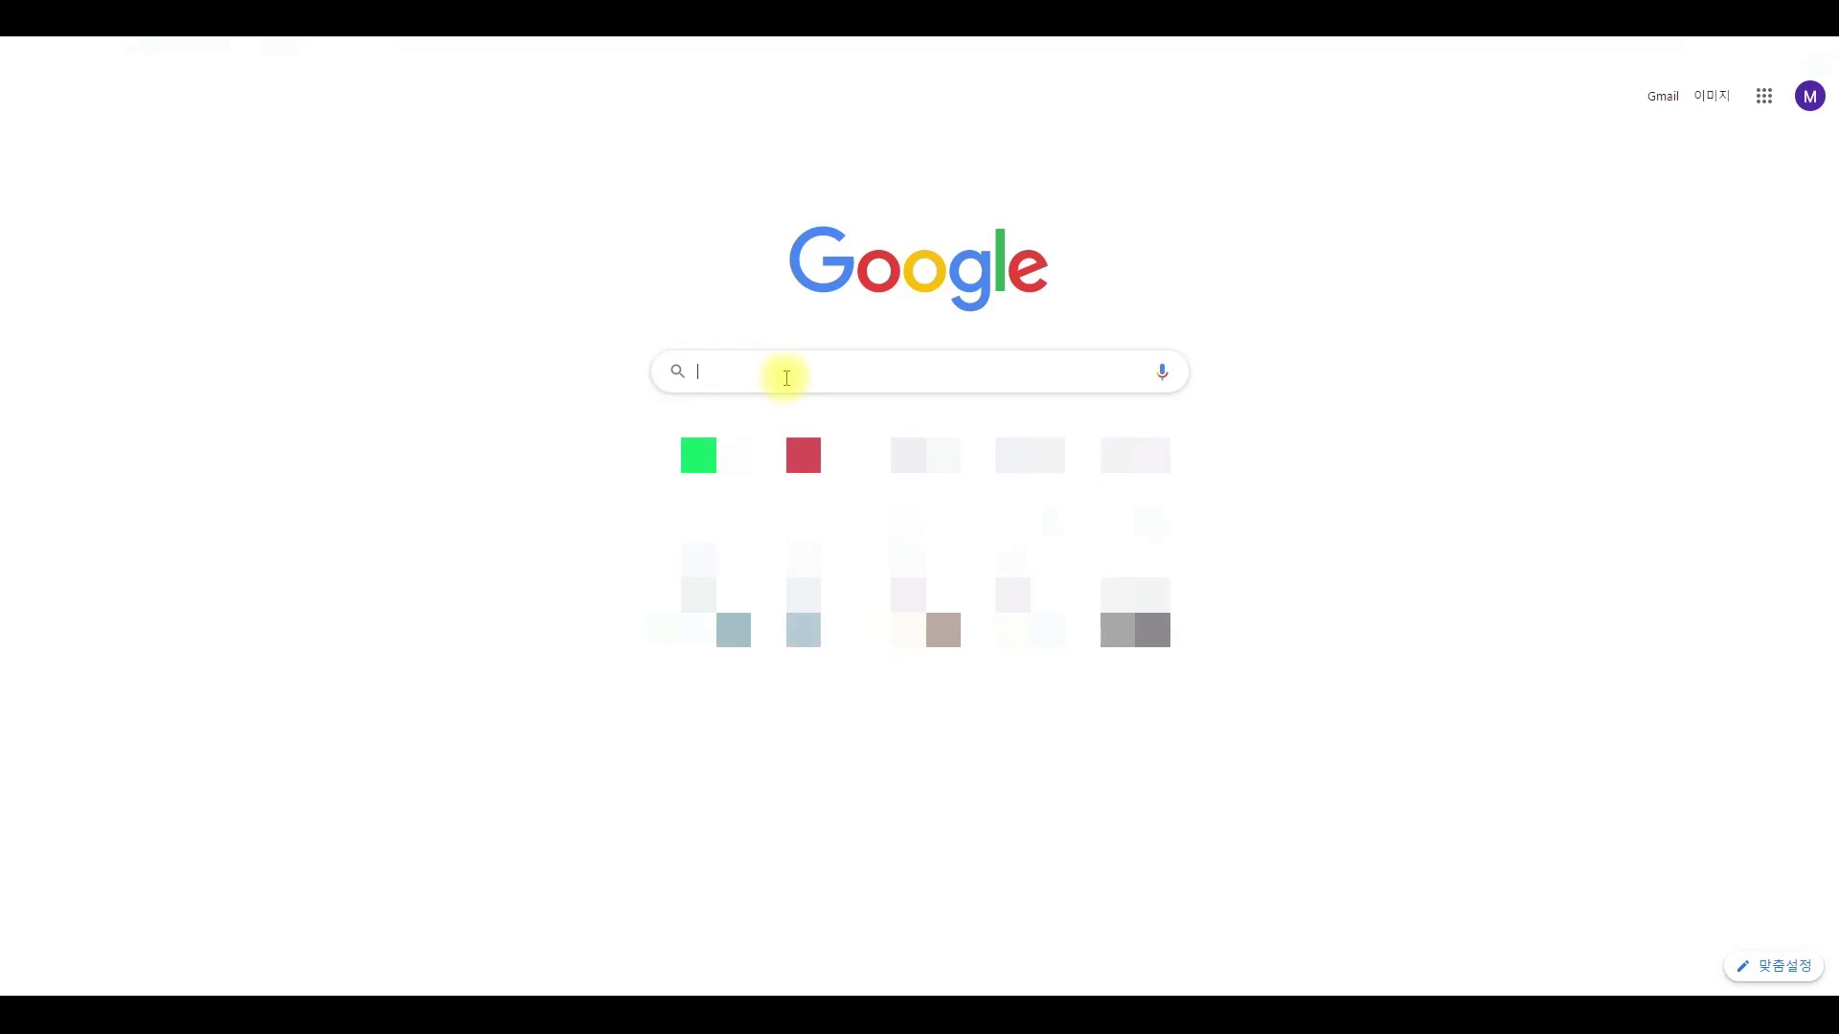
pyautogui.write('l in')
pyautogui.press('BackSpace')
pyautogui.press('BackSpace')
pyautogui.press('BackSpace')
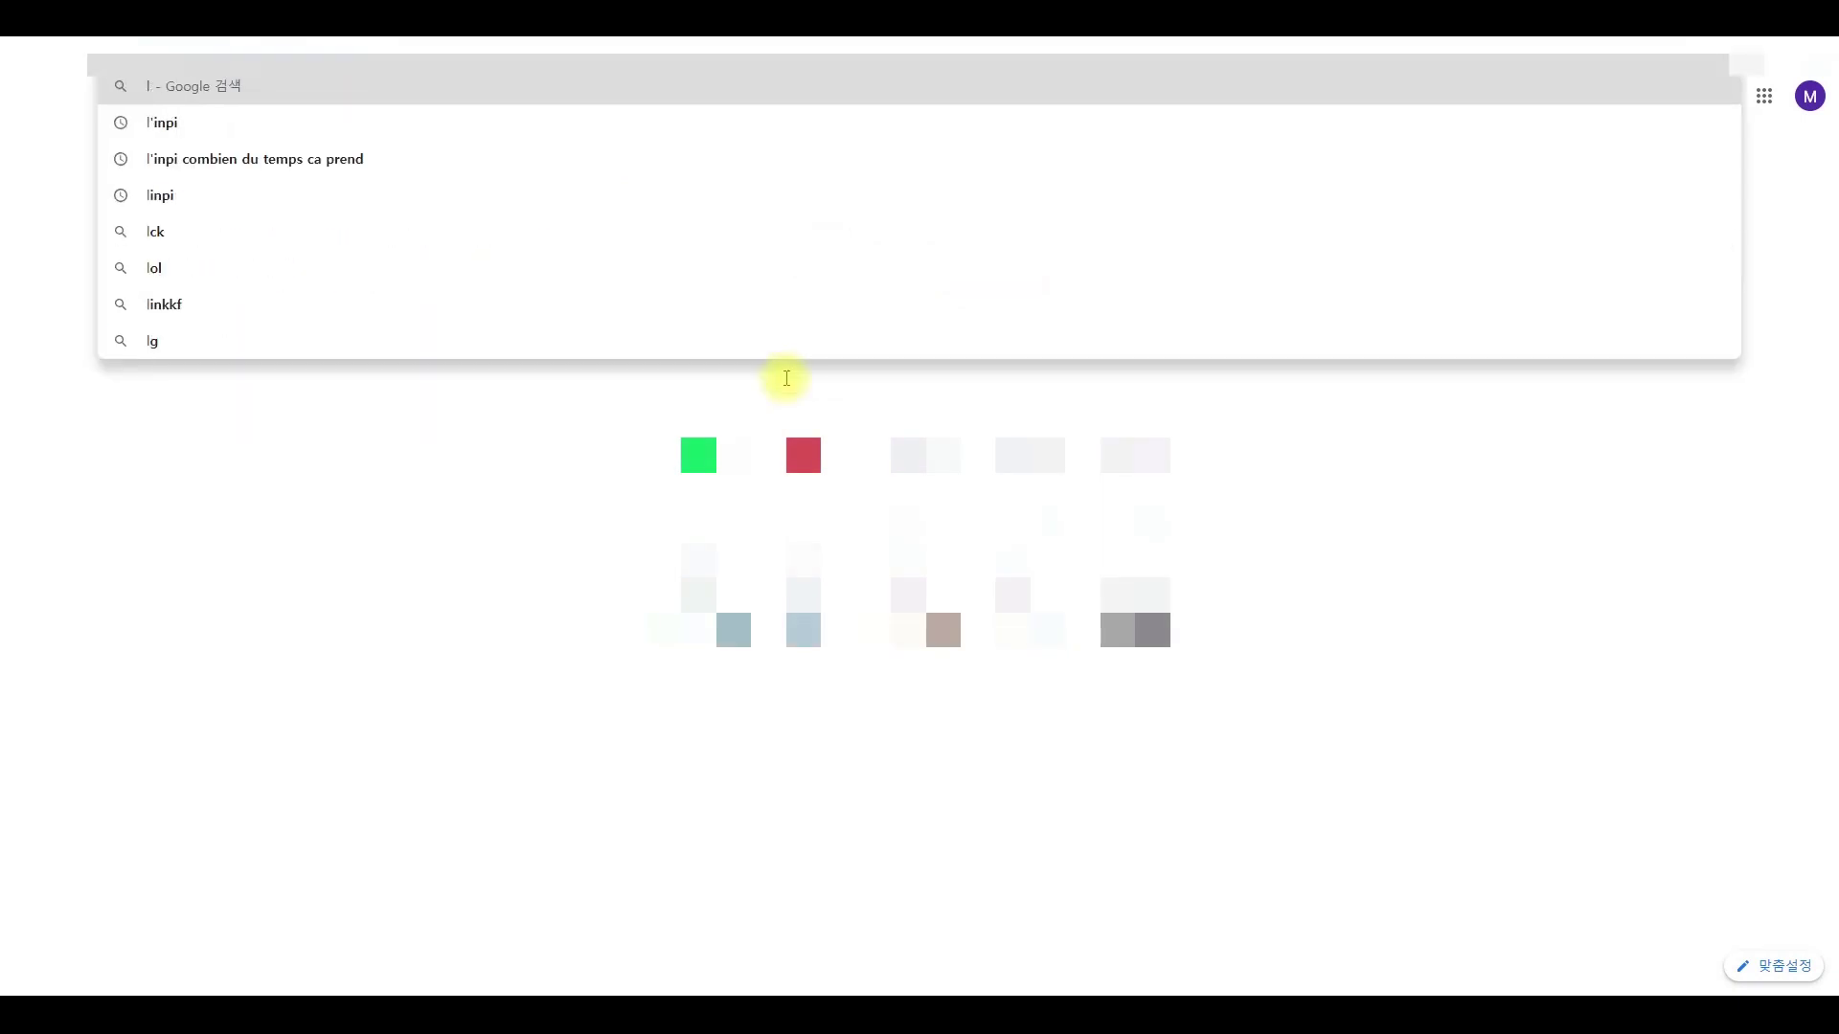
pyautogui.press('BackSpace')
pyautogui.write("l'inpi")
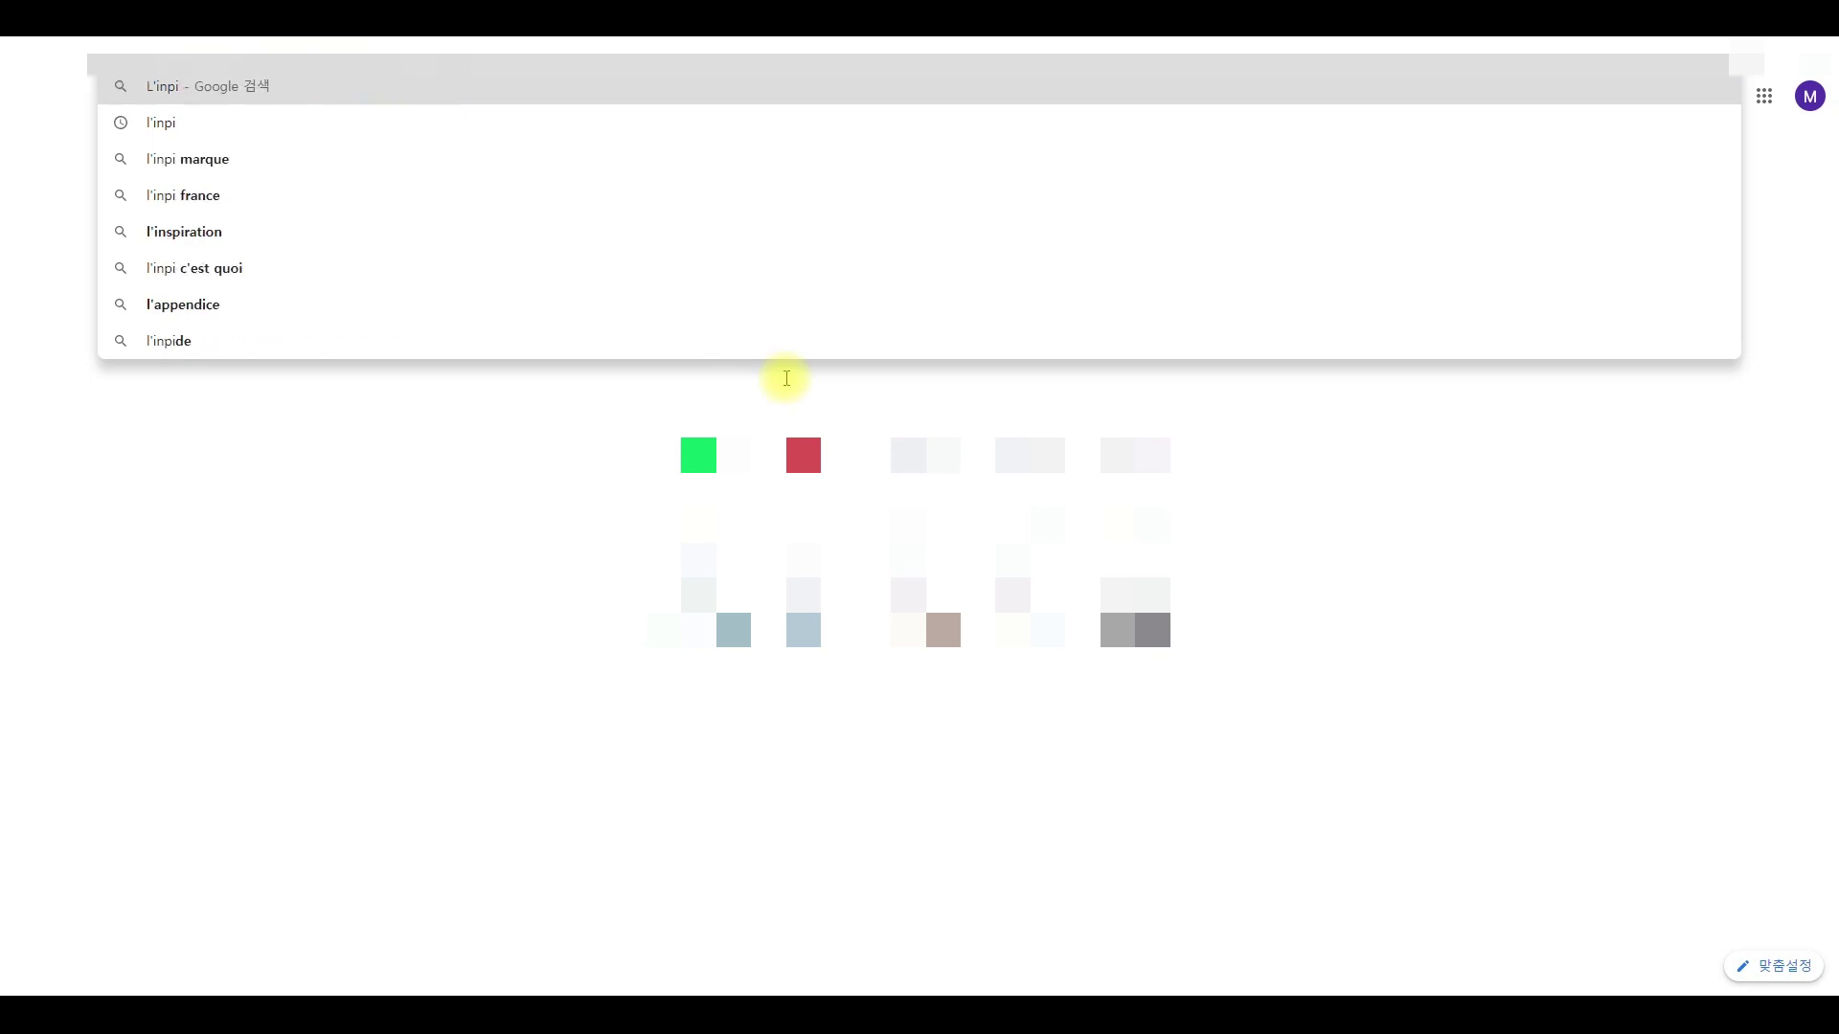
pyautogui.press('Return')
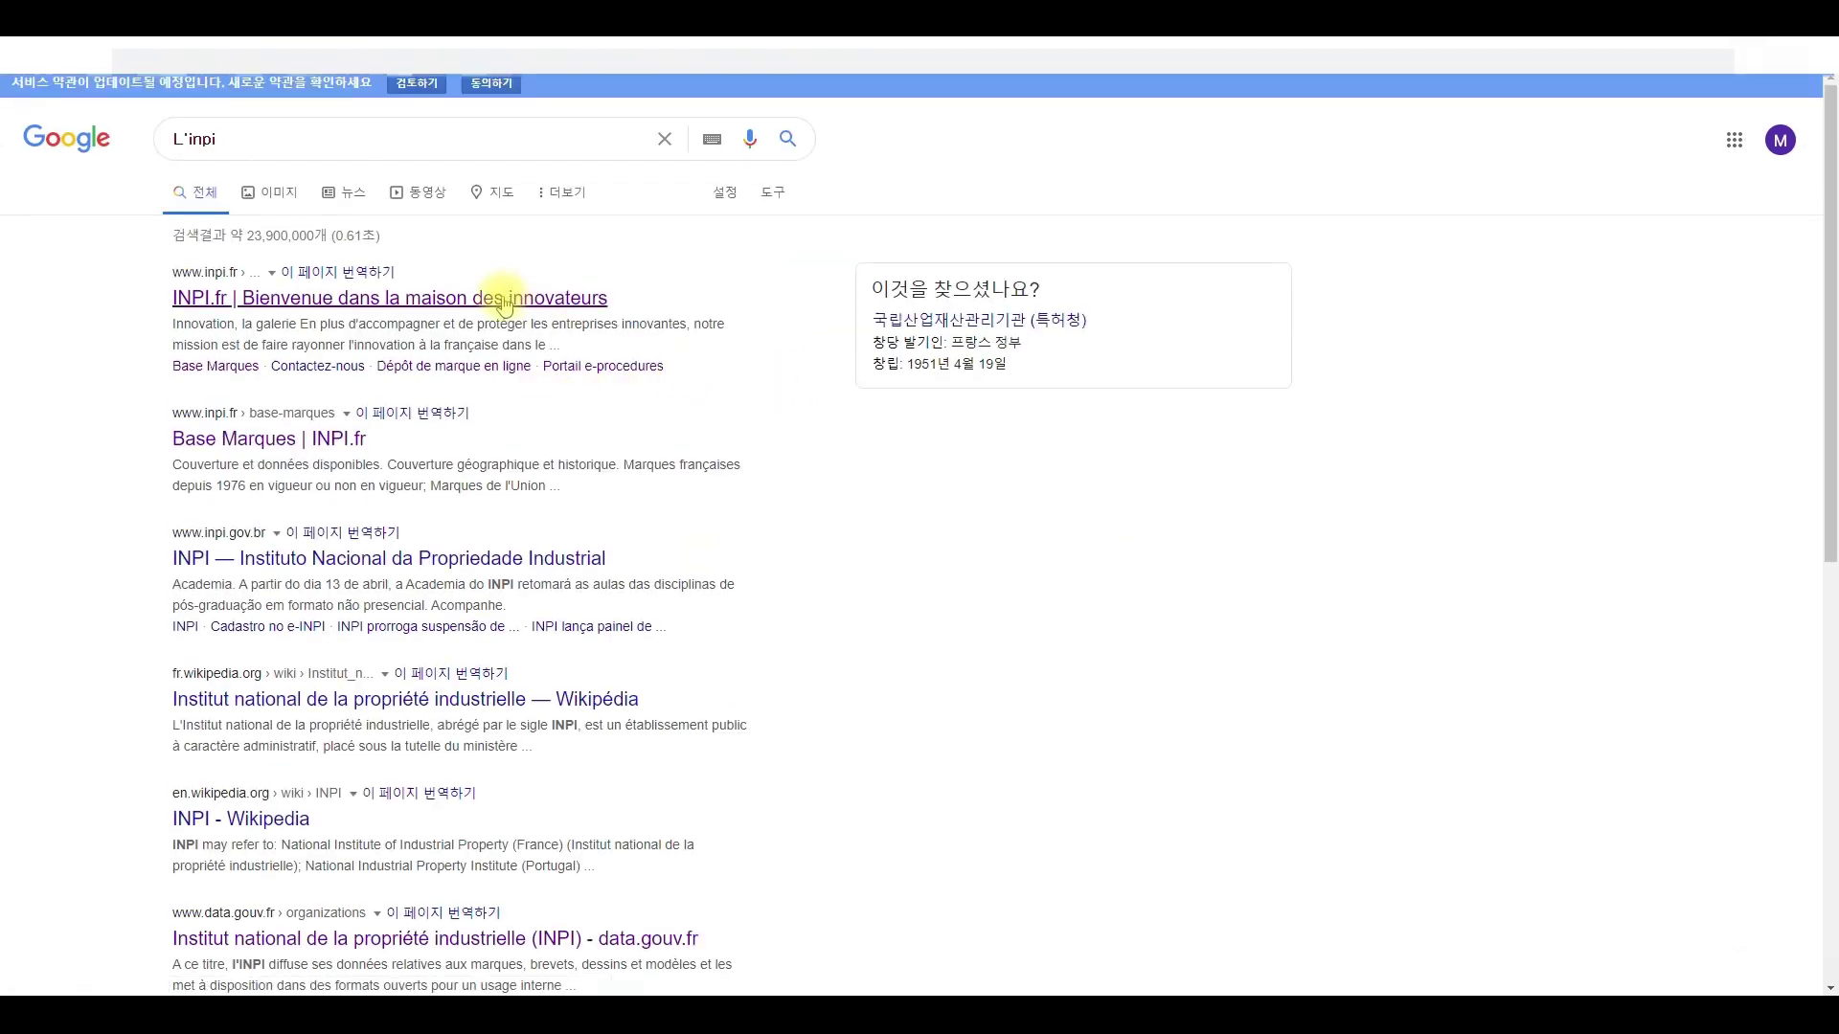
# Open the INPI.fr website from the search results and go to its Dépôt de marque en ligne page
pyautogui.click(216, 305)
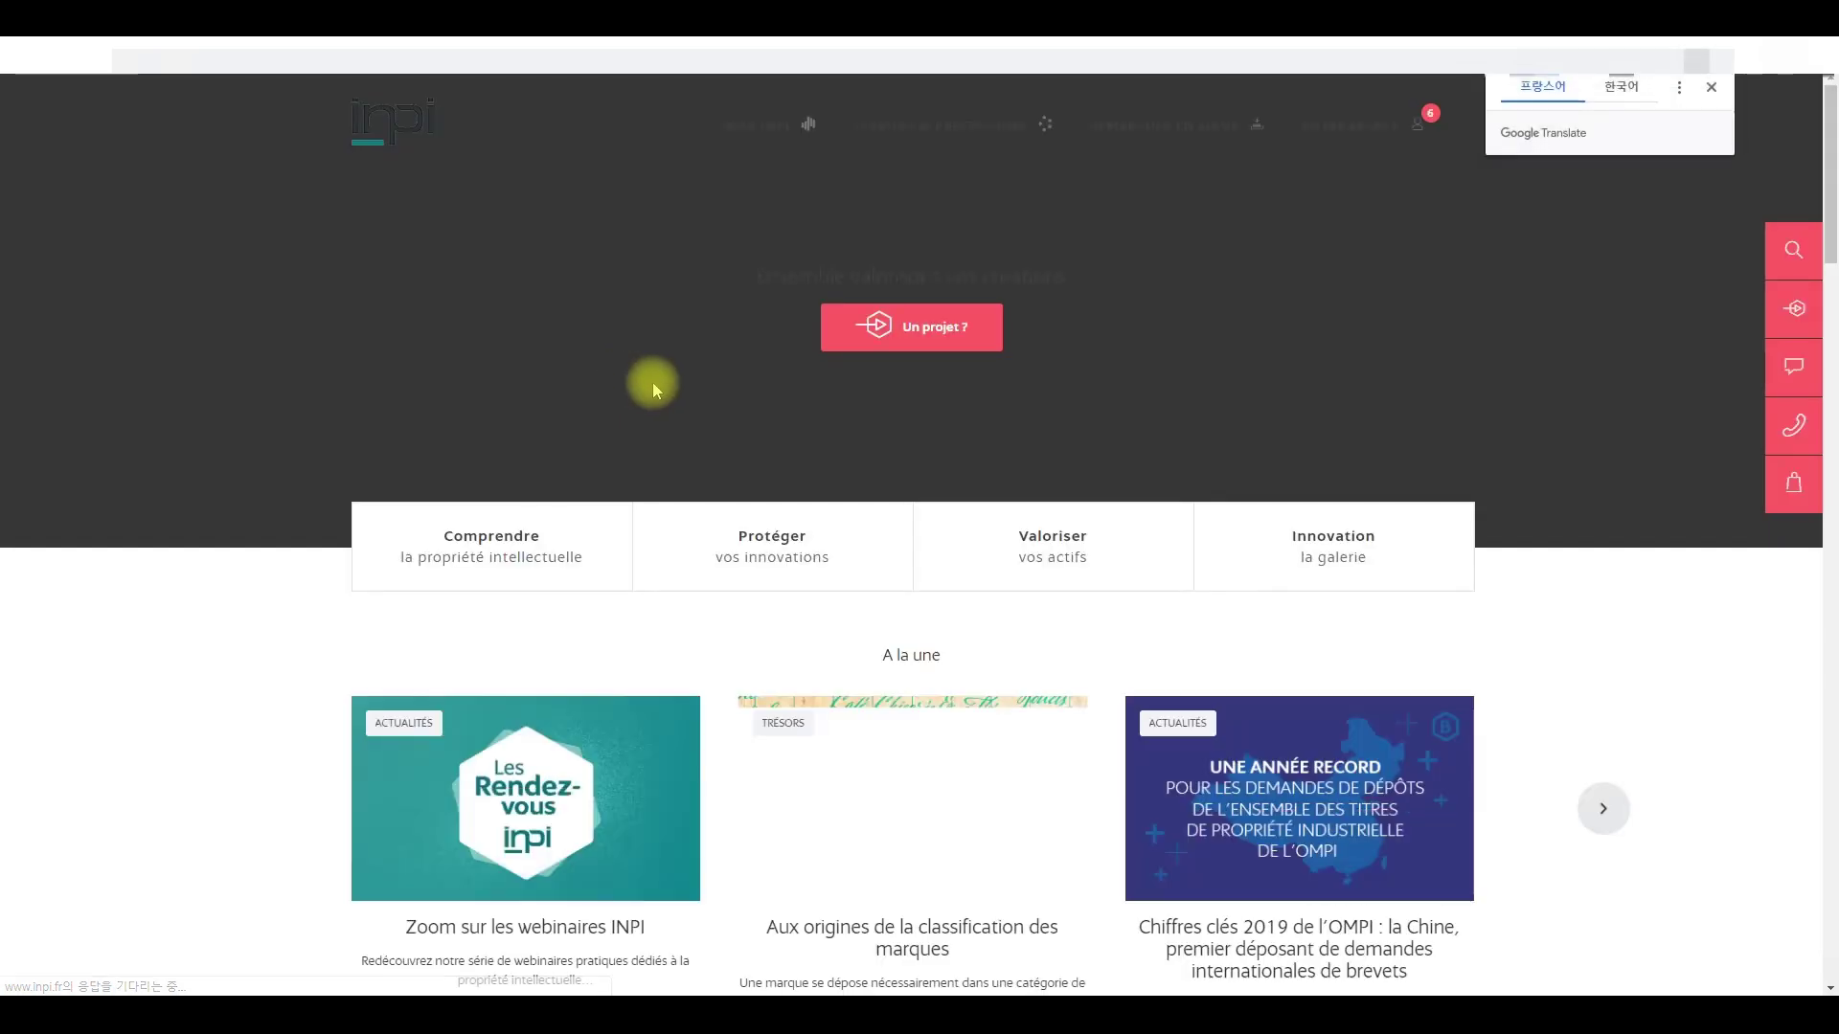
pyautogui.click(1711, 87)
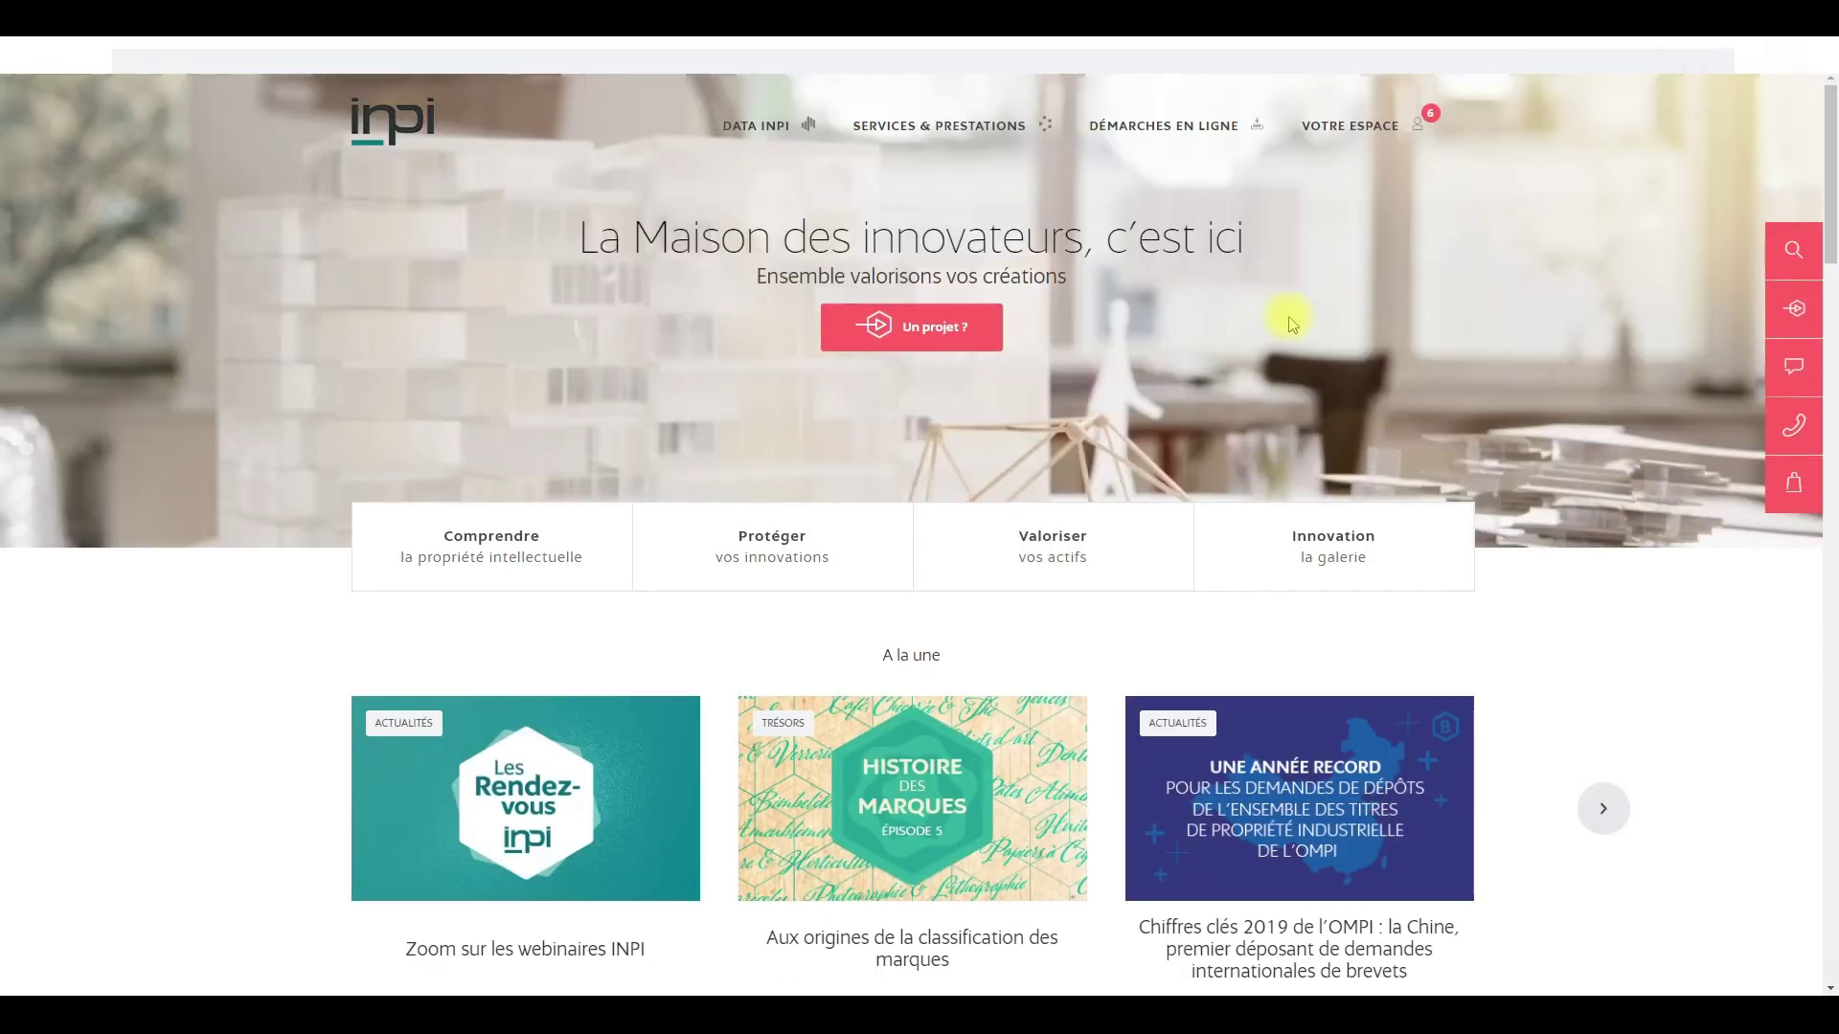
pyautogui.click(1417, 124)
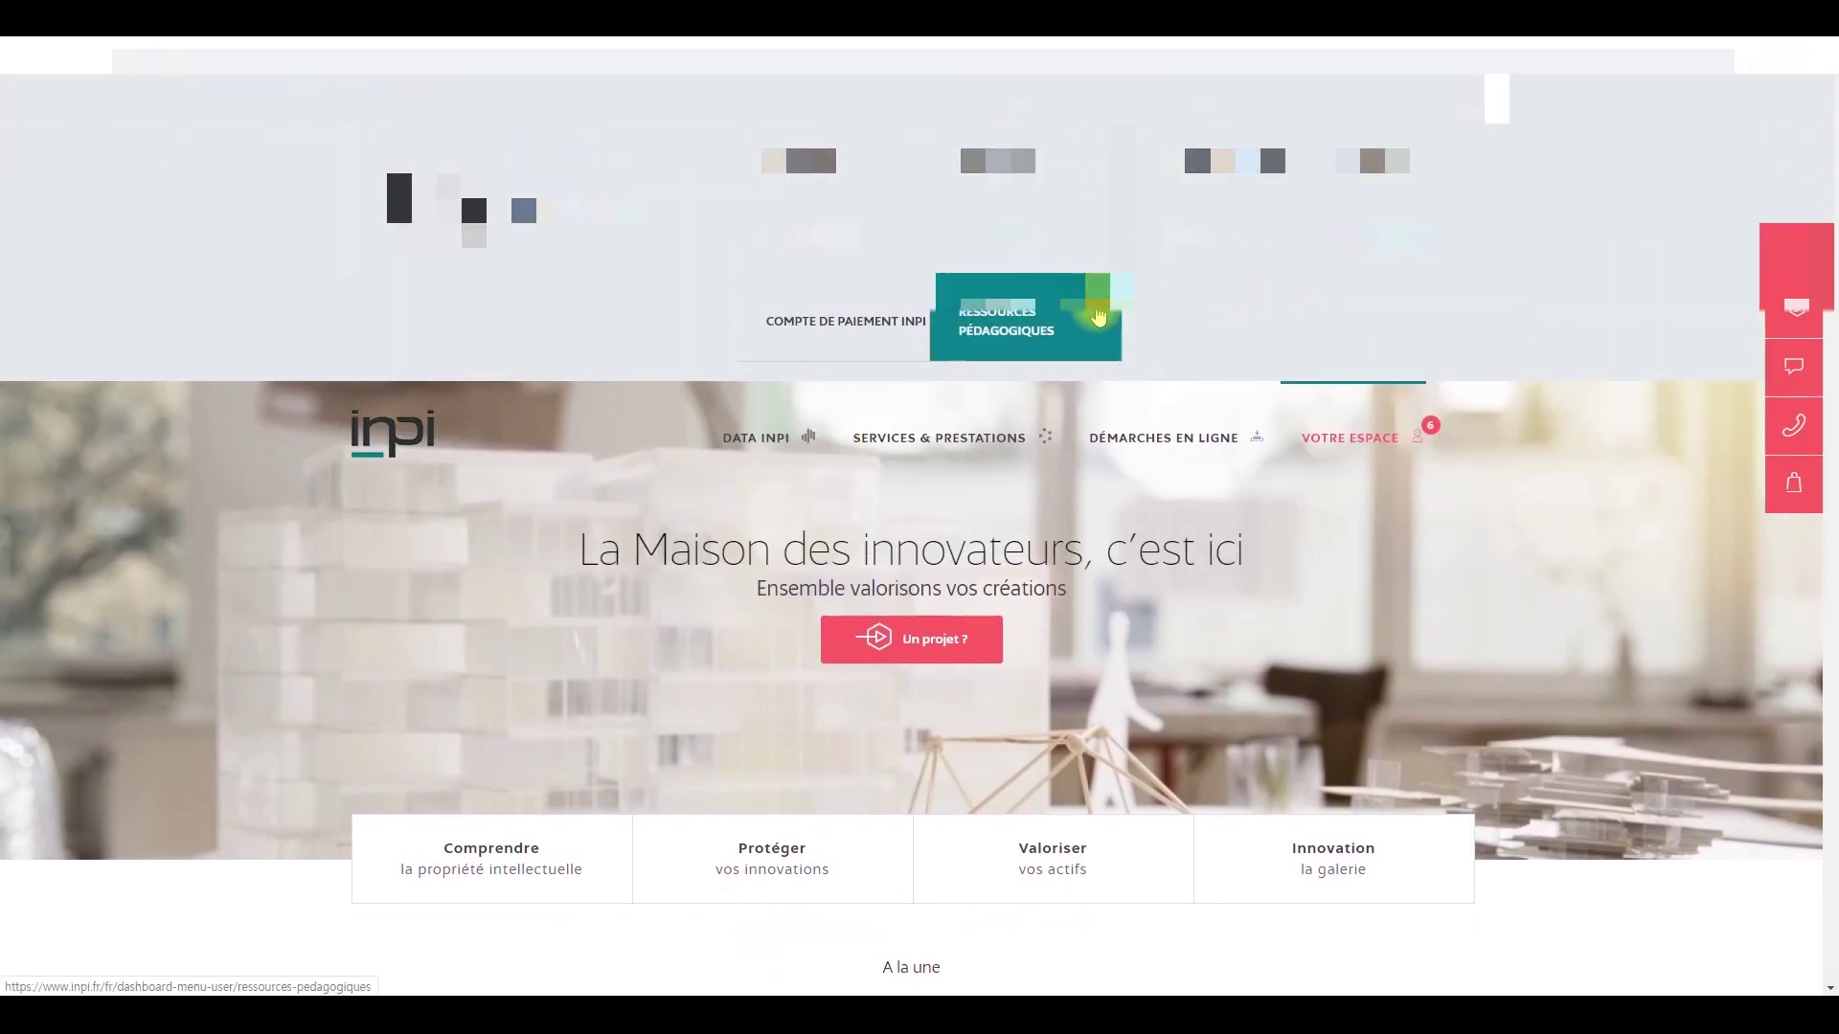
pyautogui.click(1076, 340)
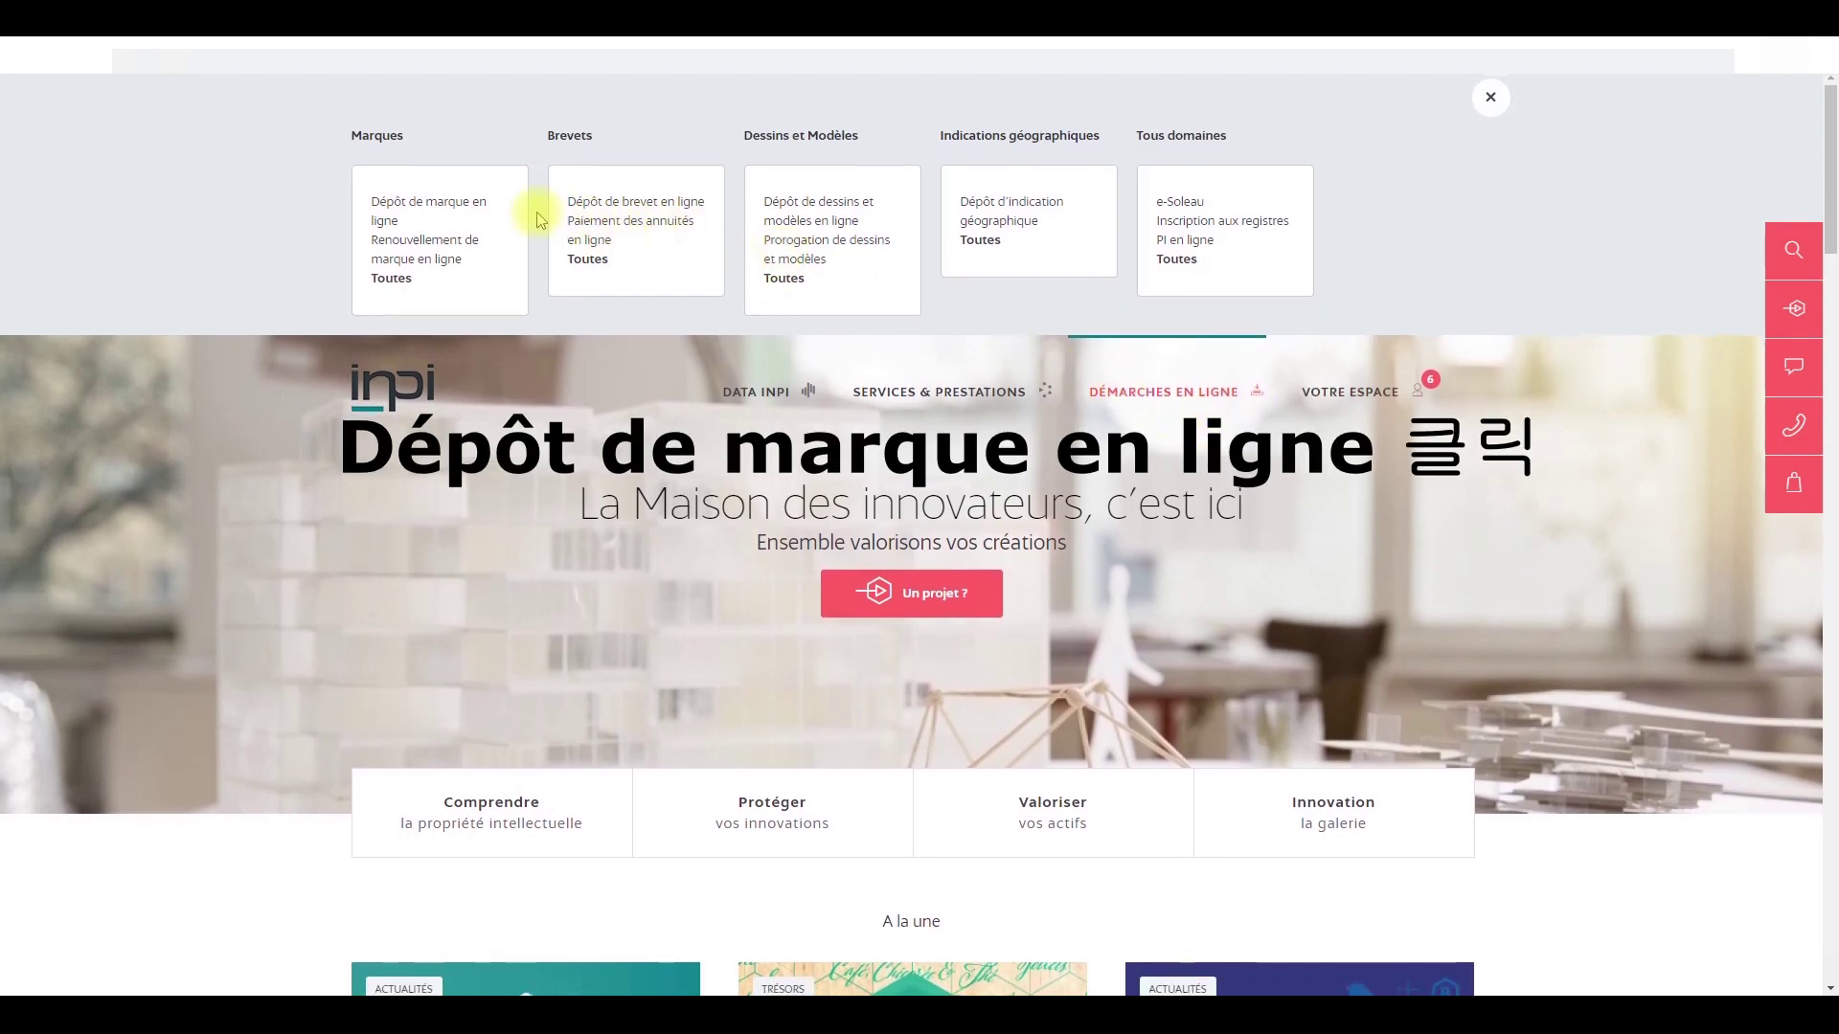
pyautogui.click(438, 209)
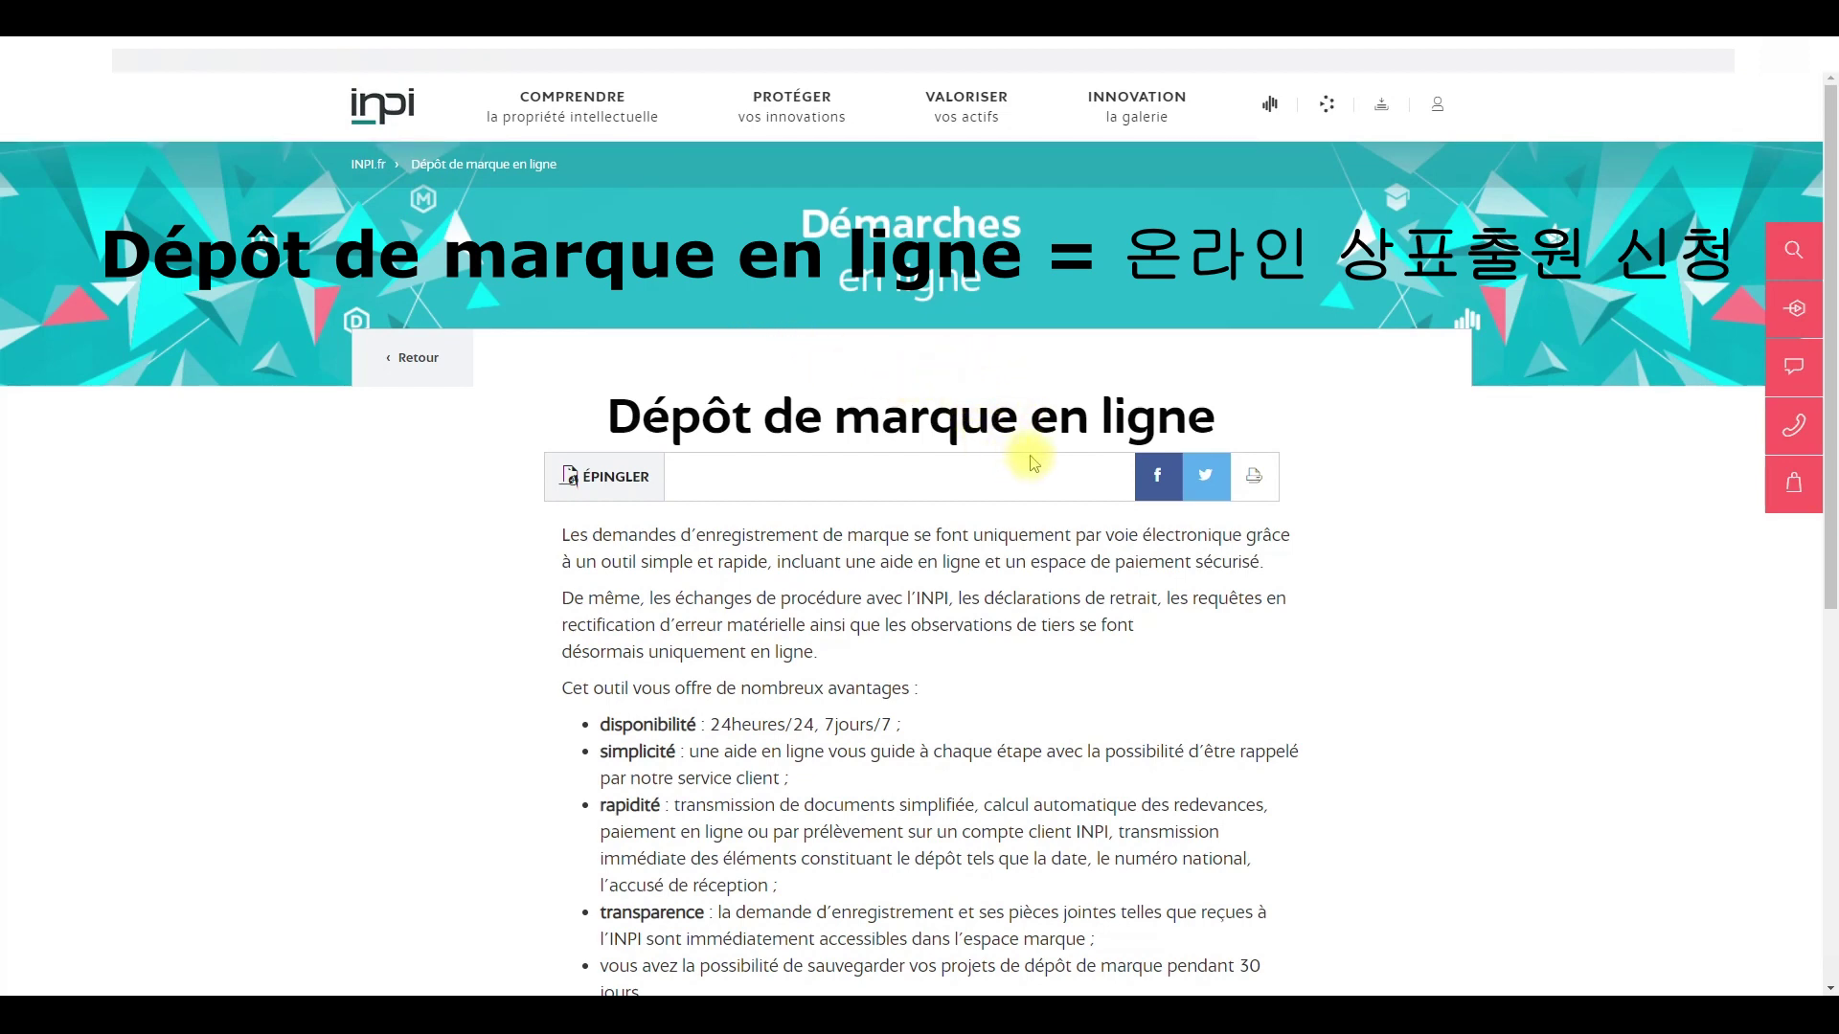
# Access the online trademark filing service and sign in to the INPI account with the prefilled credentials
pyautogui.scroll(-3, 1029, 464)
pyautogui.scroll(-4, 1029, 464)
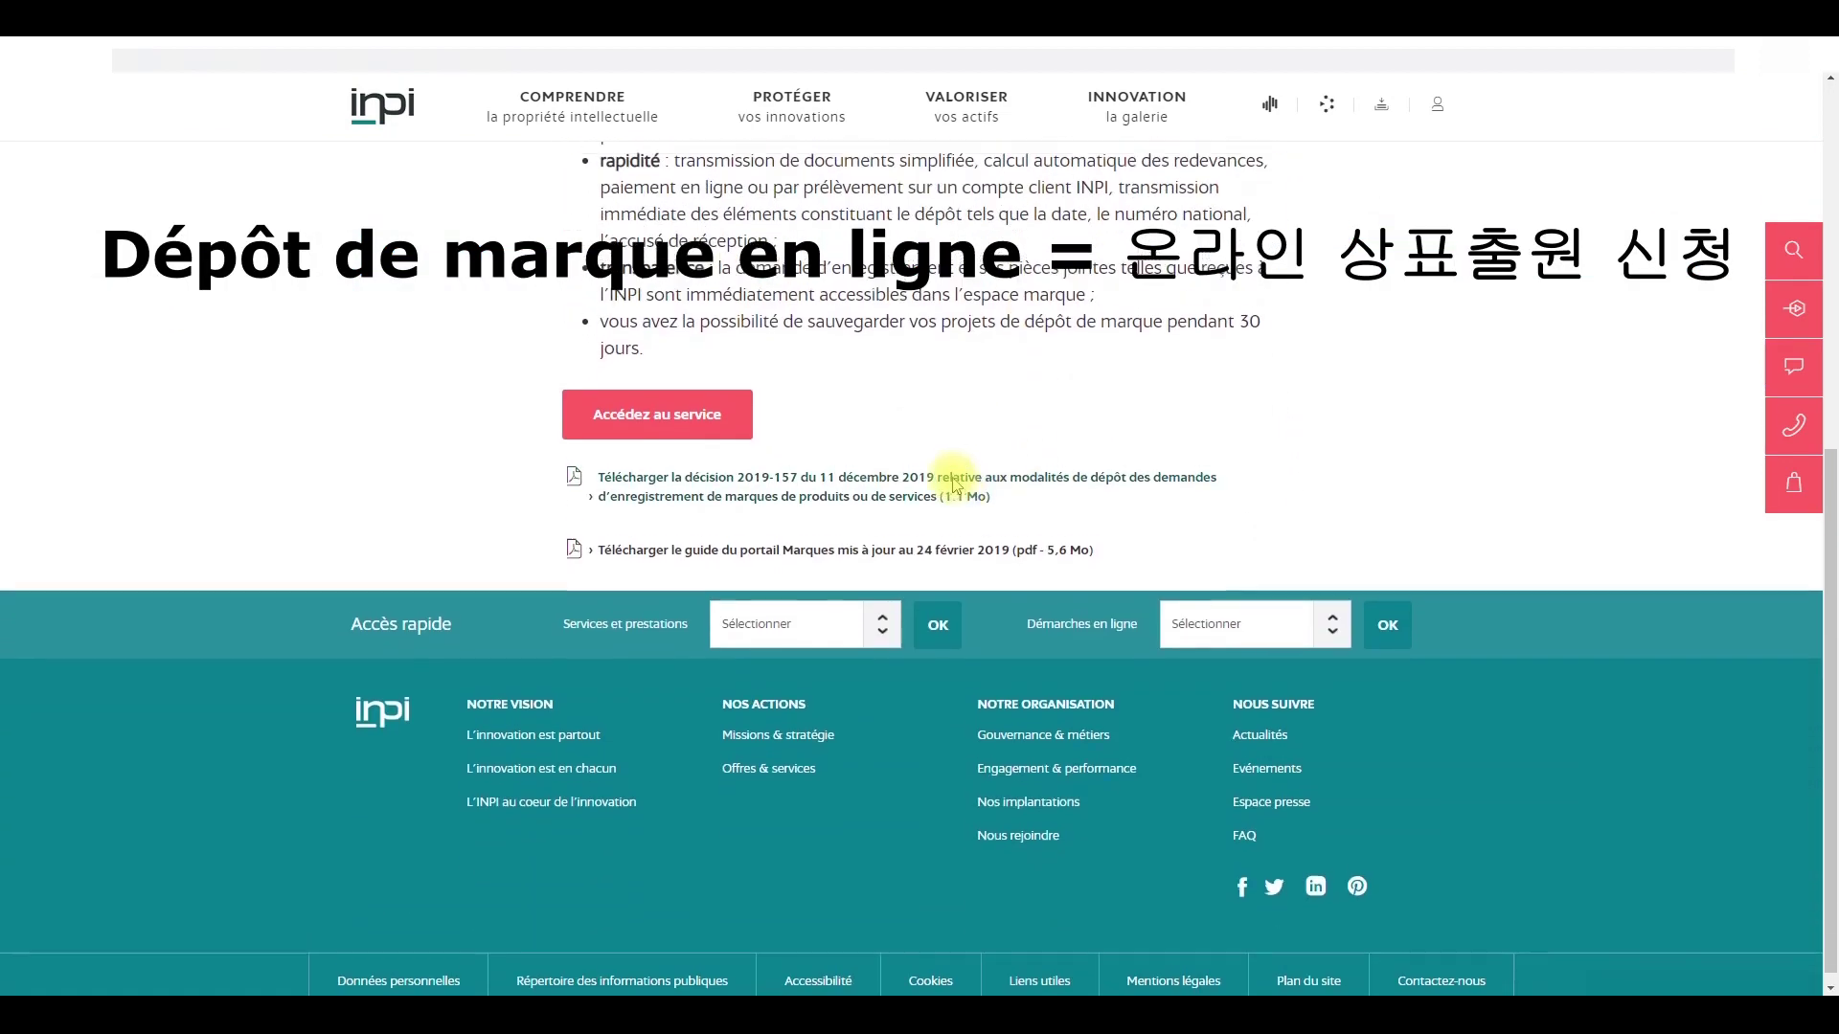
pyautogui.scroll(3, 945, 472)
pyautogui.scroll(2, 896, 437)
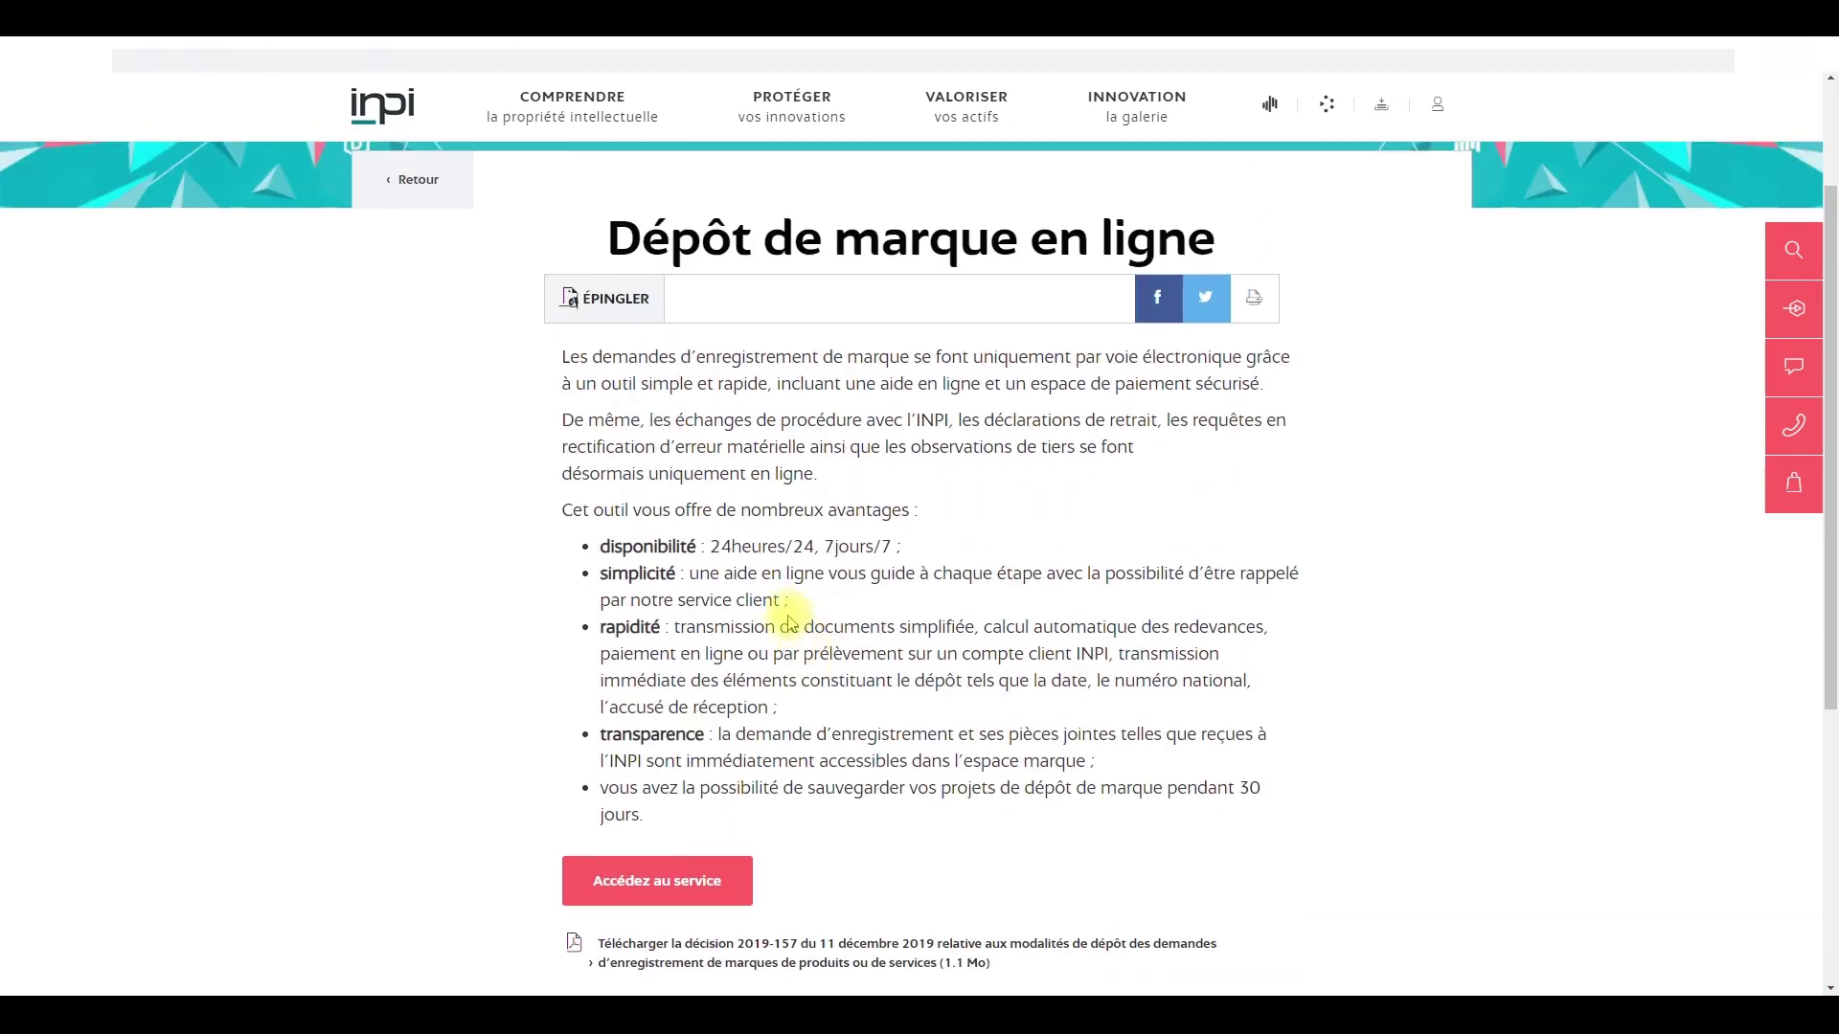
pyautogui.click(686, 886)
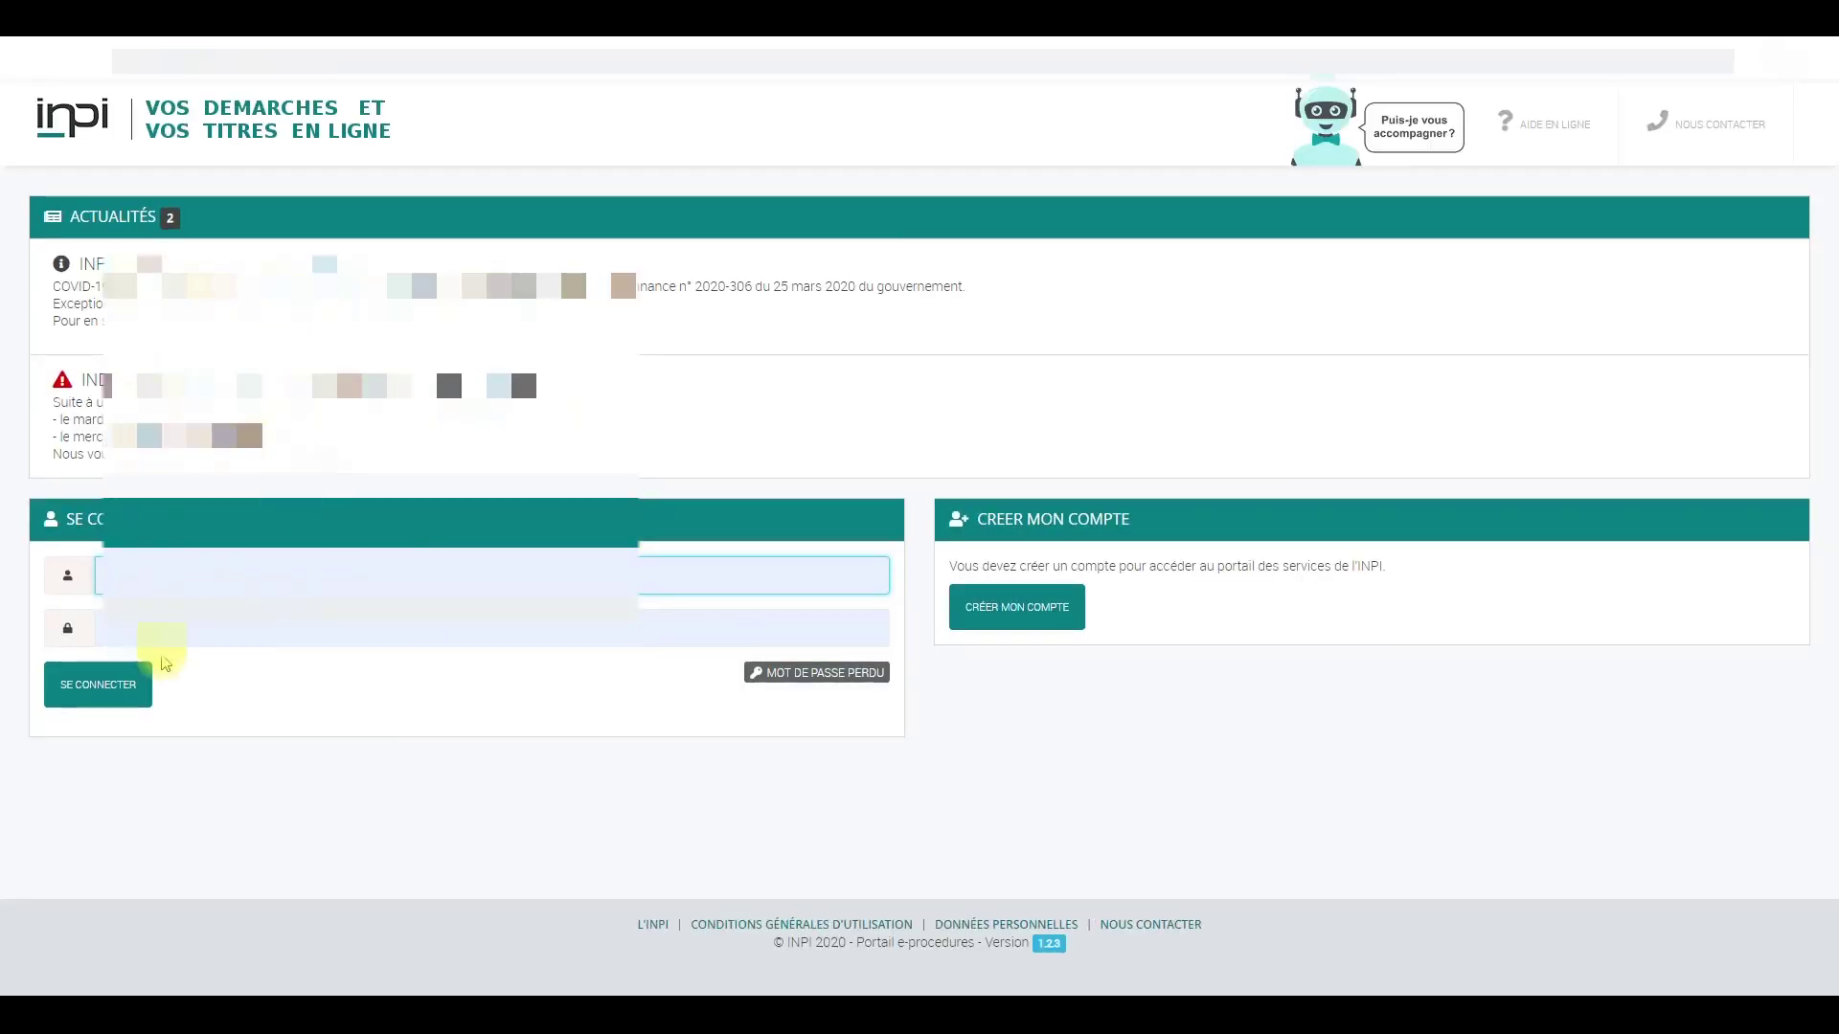
pyautogui.click(113, 684)
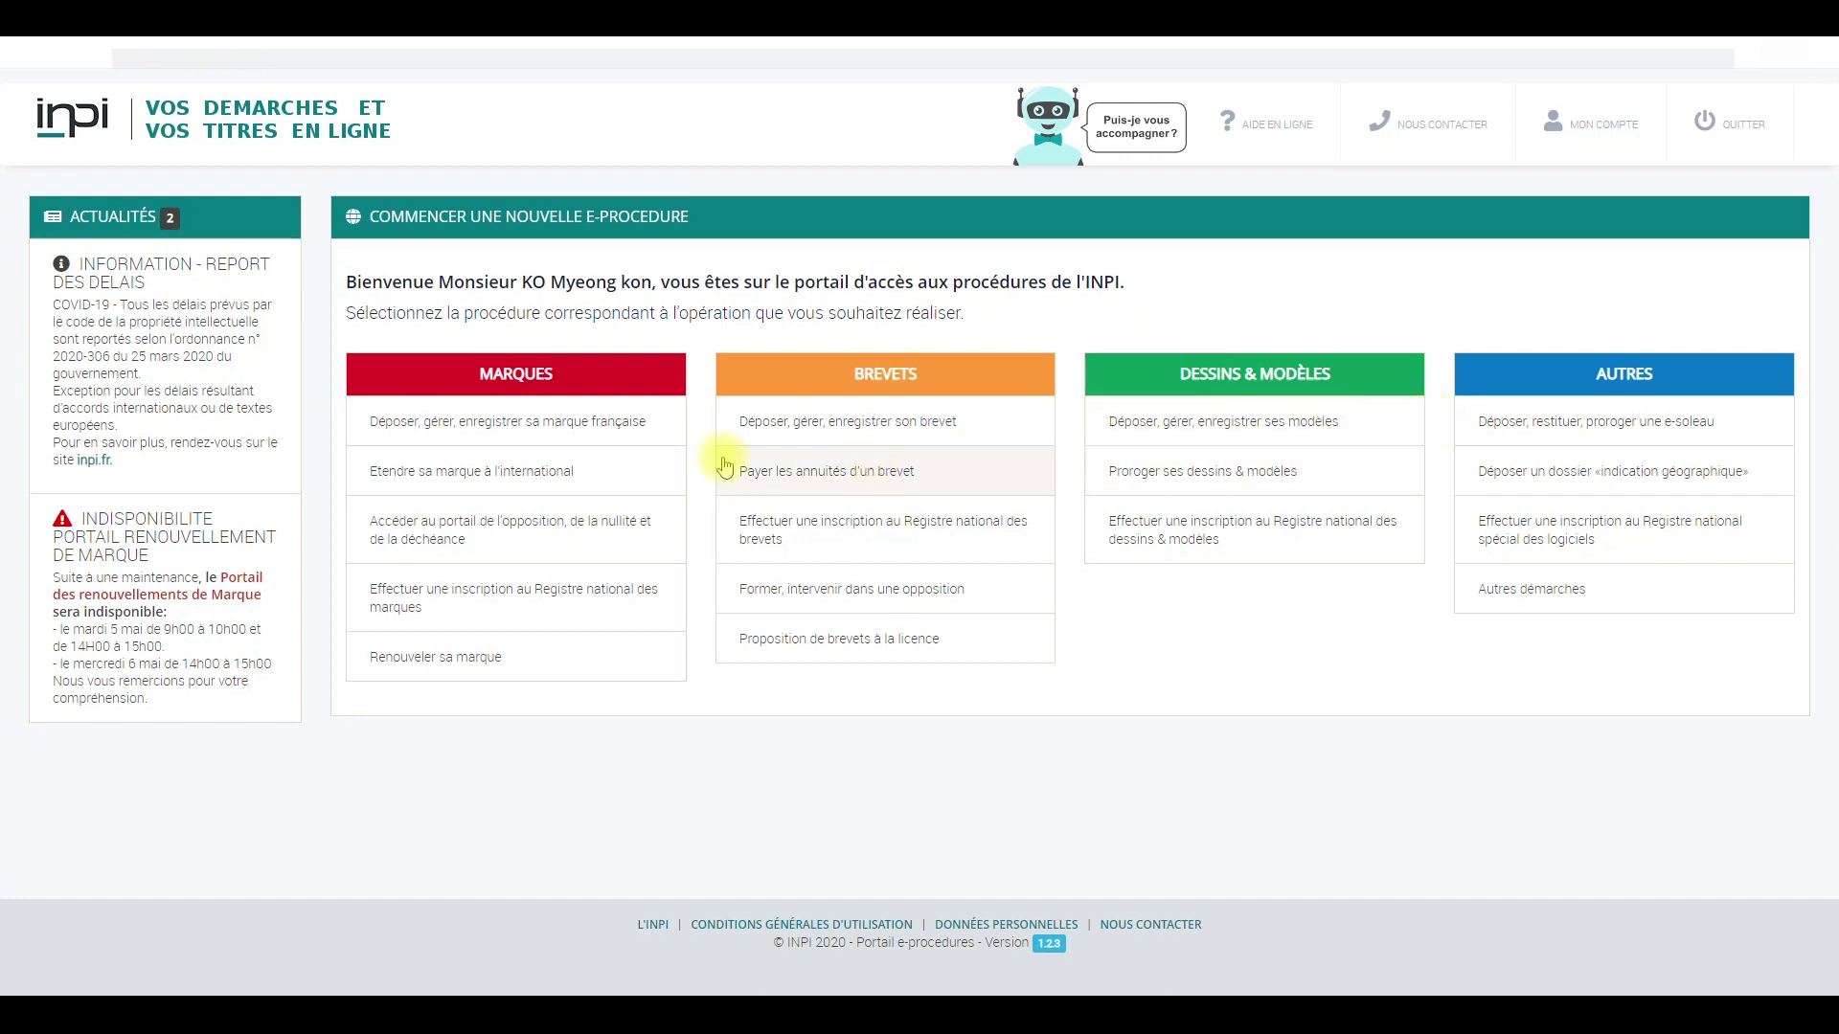
# Start a new filing in the French trademark portal with the request type Demander l'enregistrement d'une marque française
pyautogui.click(536, 433)
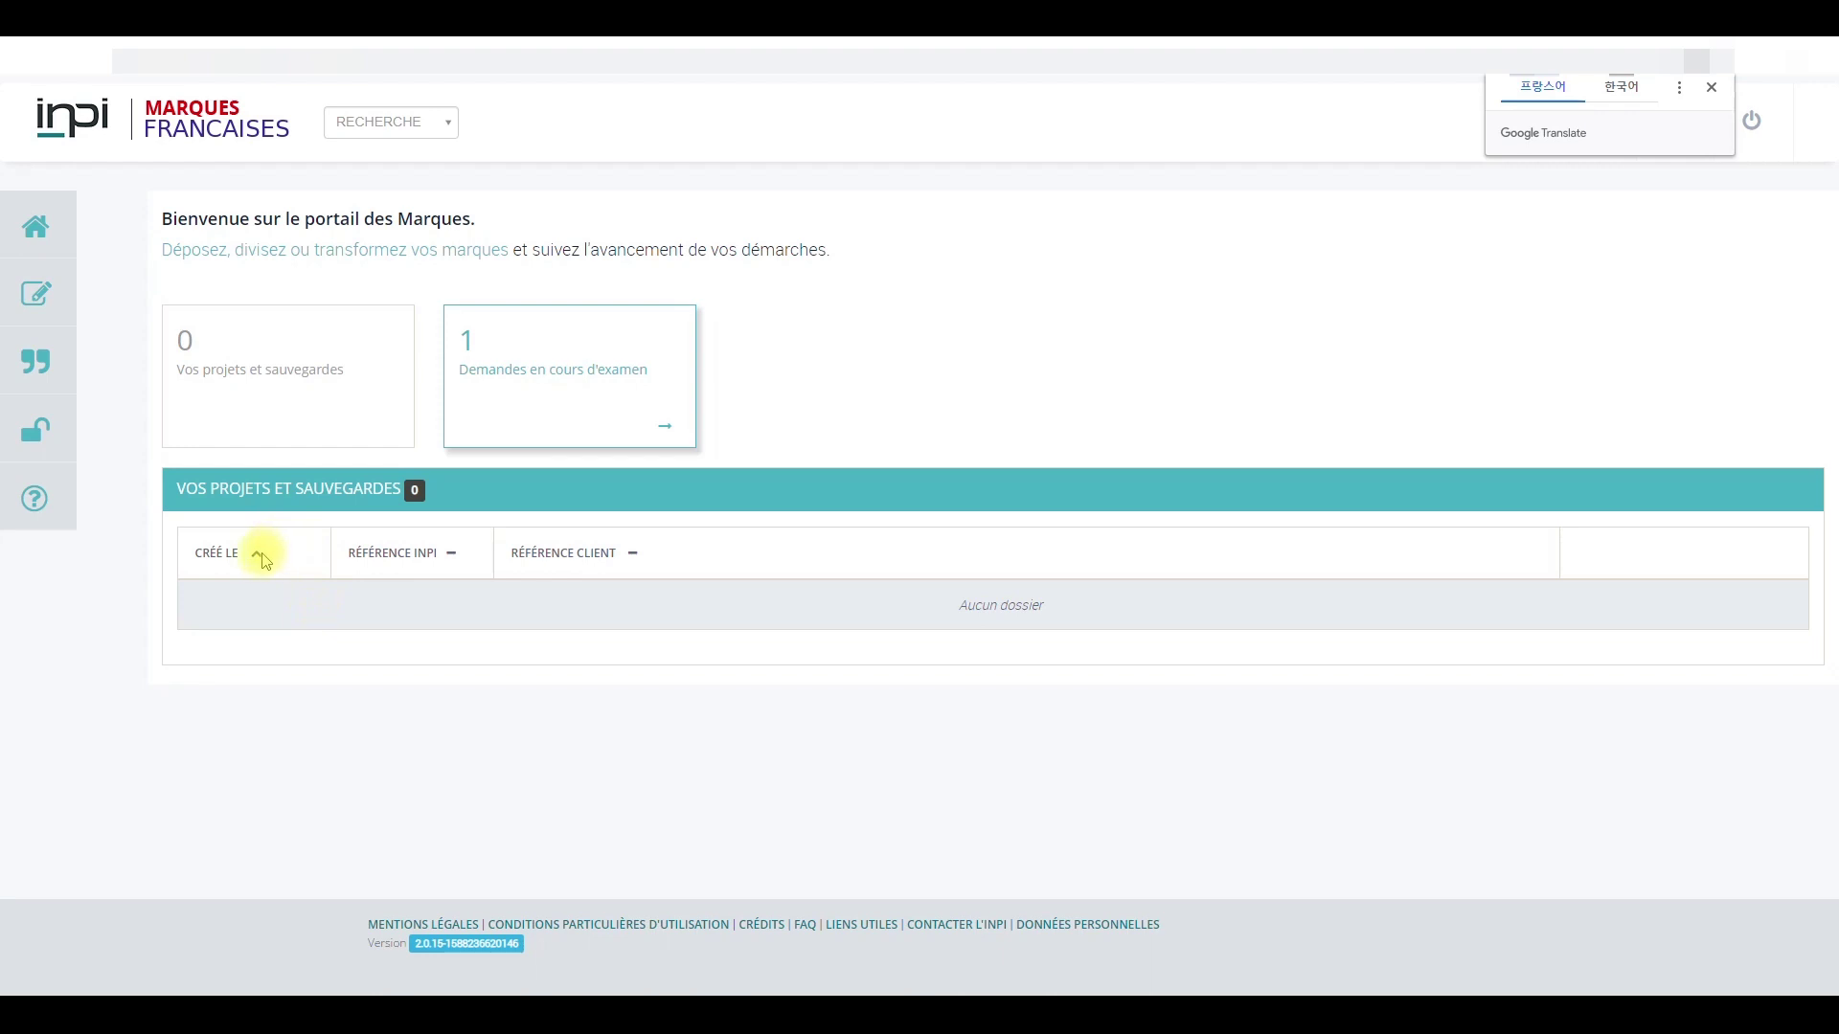
pyautogui.click(277, 382)
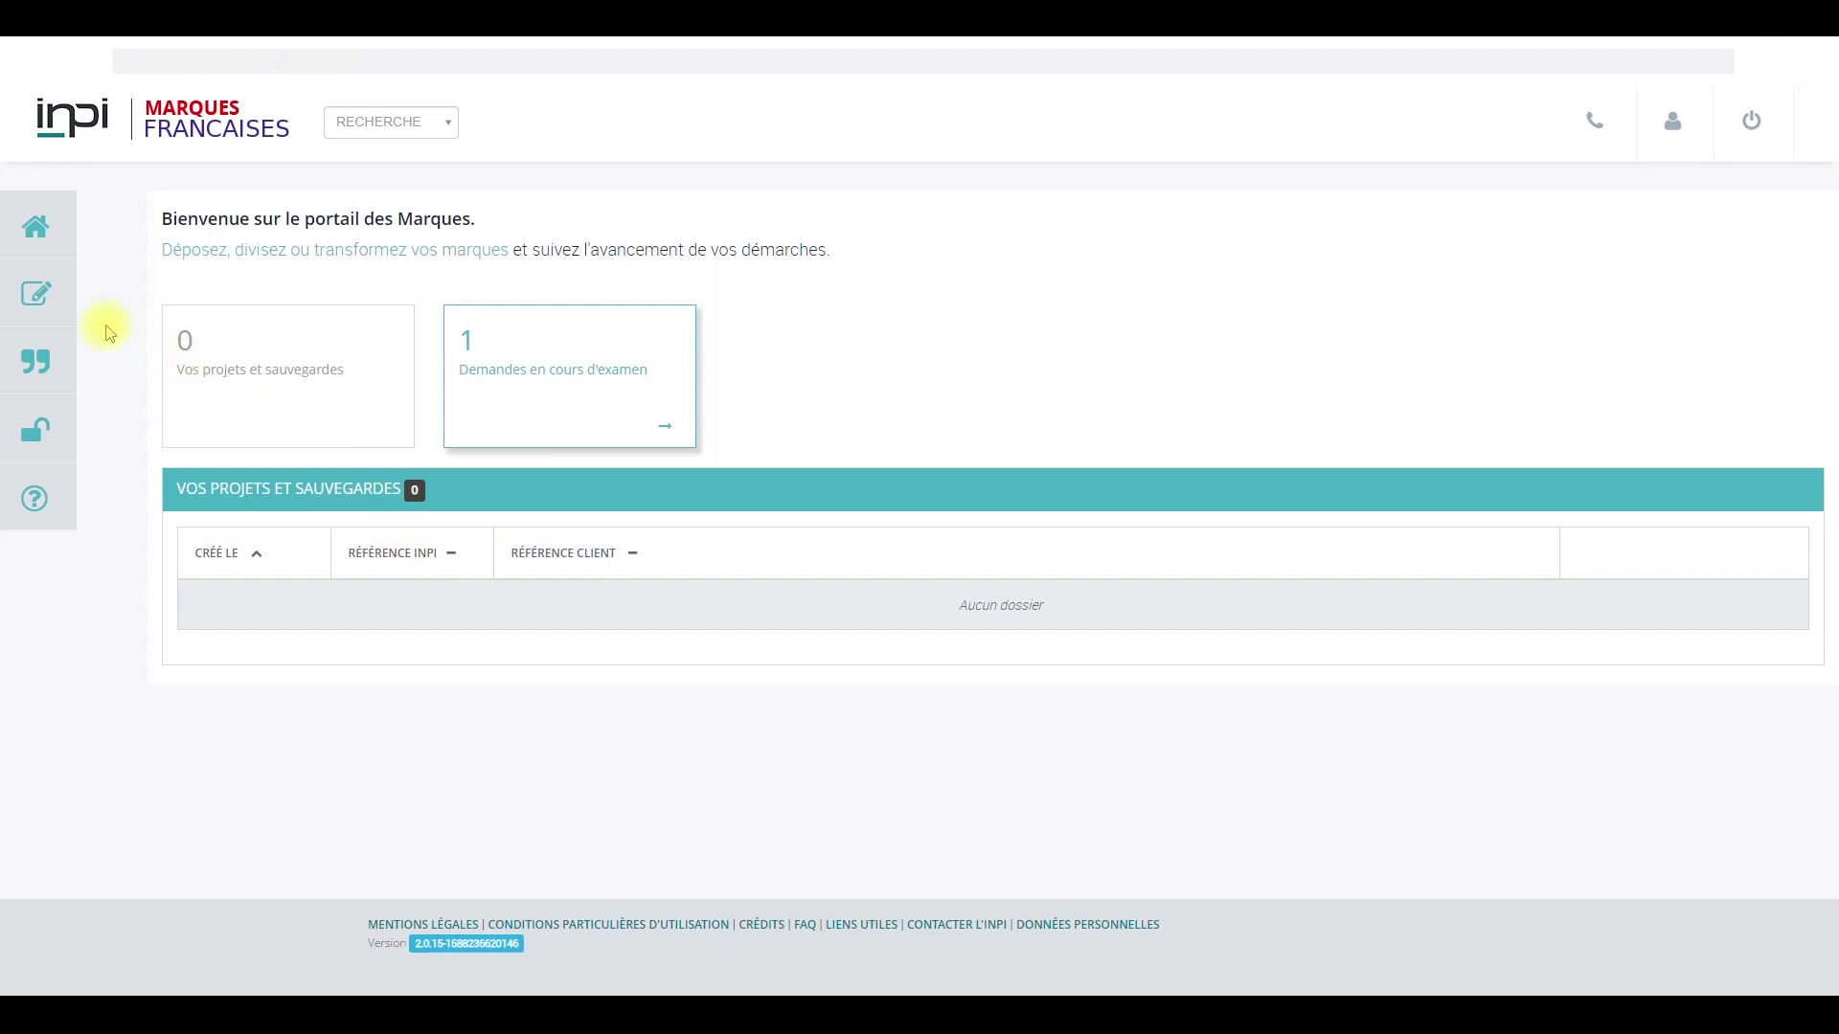
pyautogui.moveTo(40, 314)
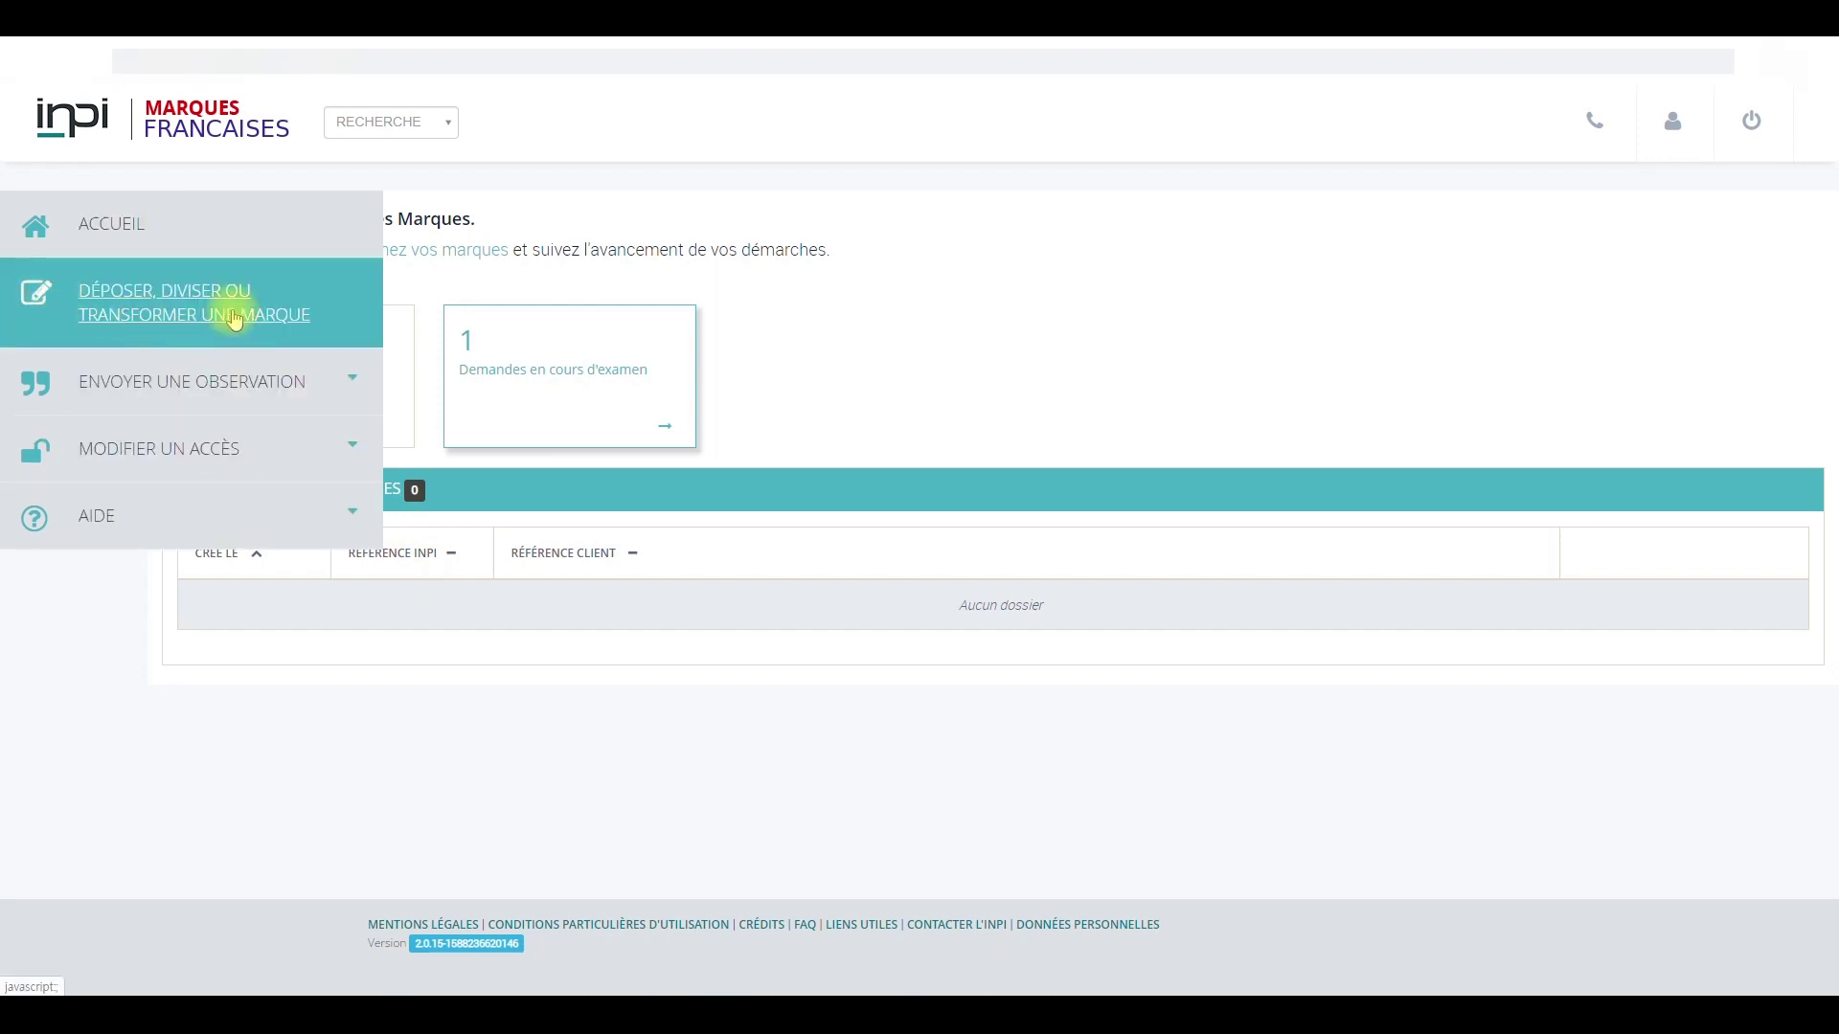
pyautogui.click(261, 325)
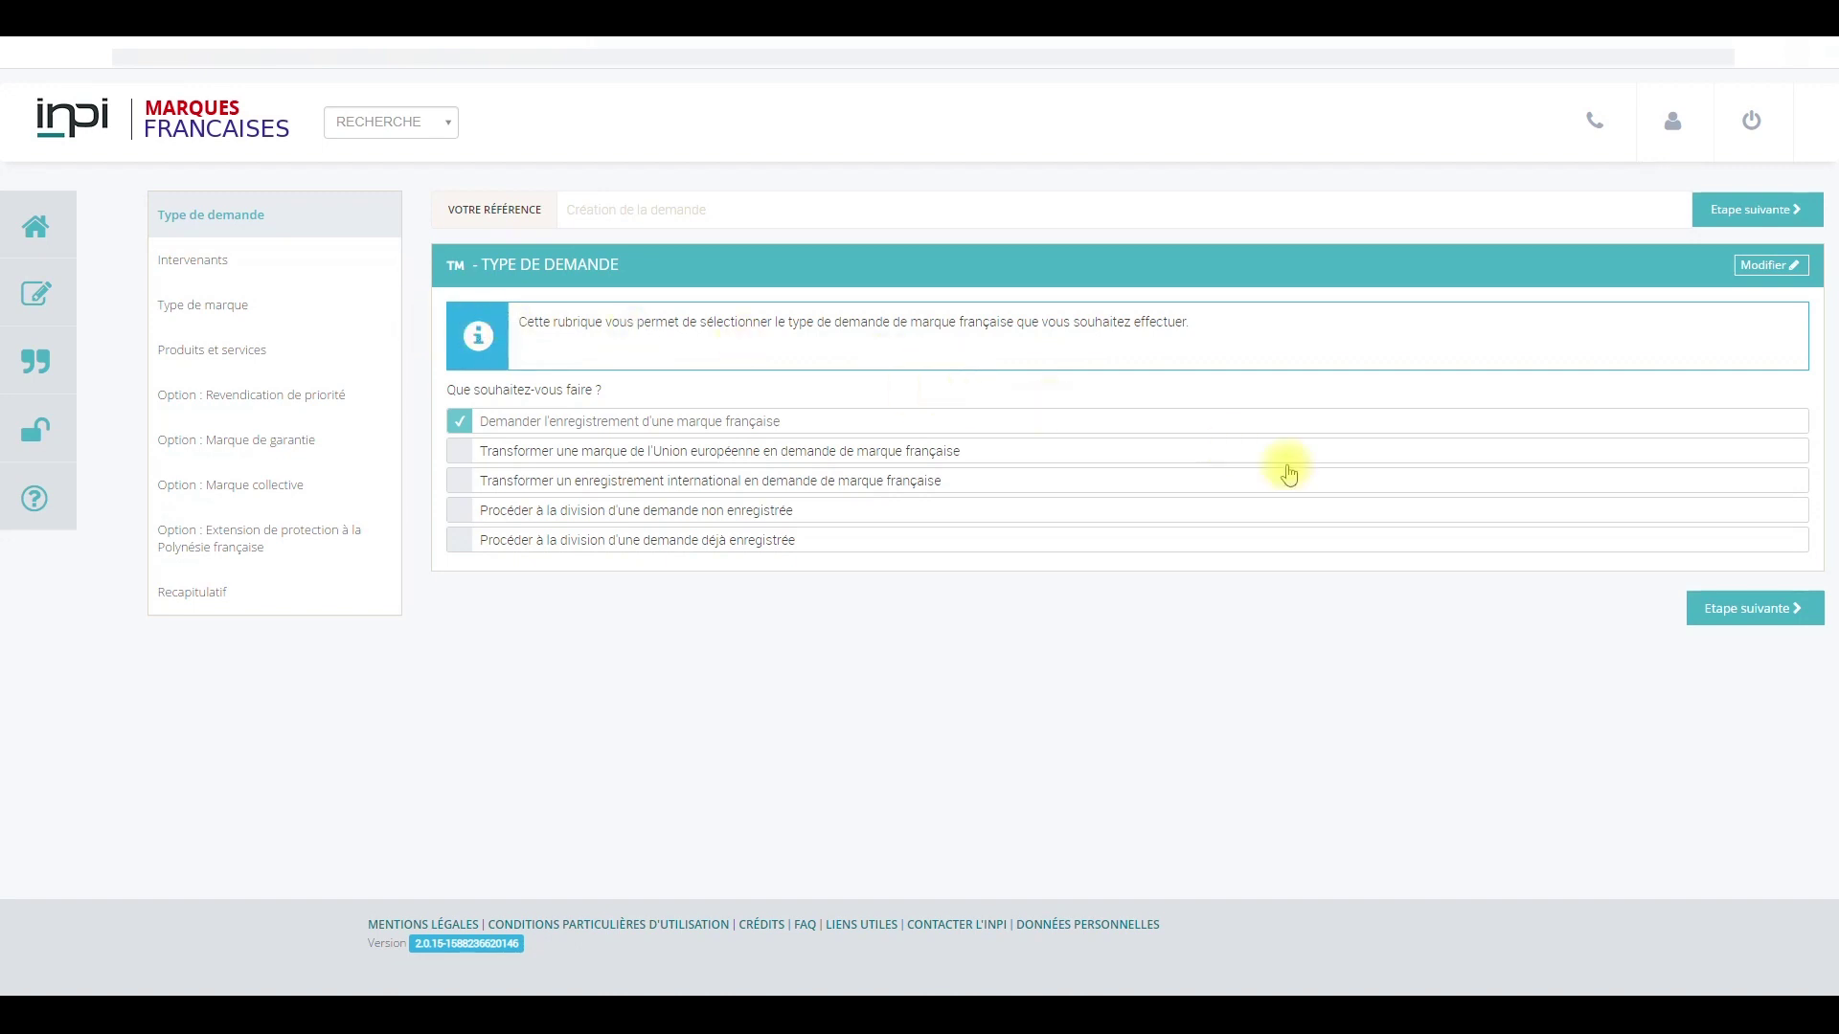
pyautogui.click(1720, 611)
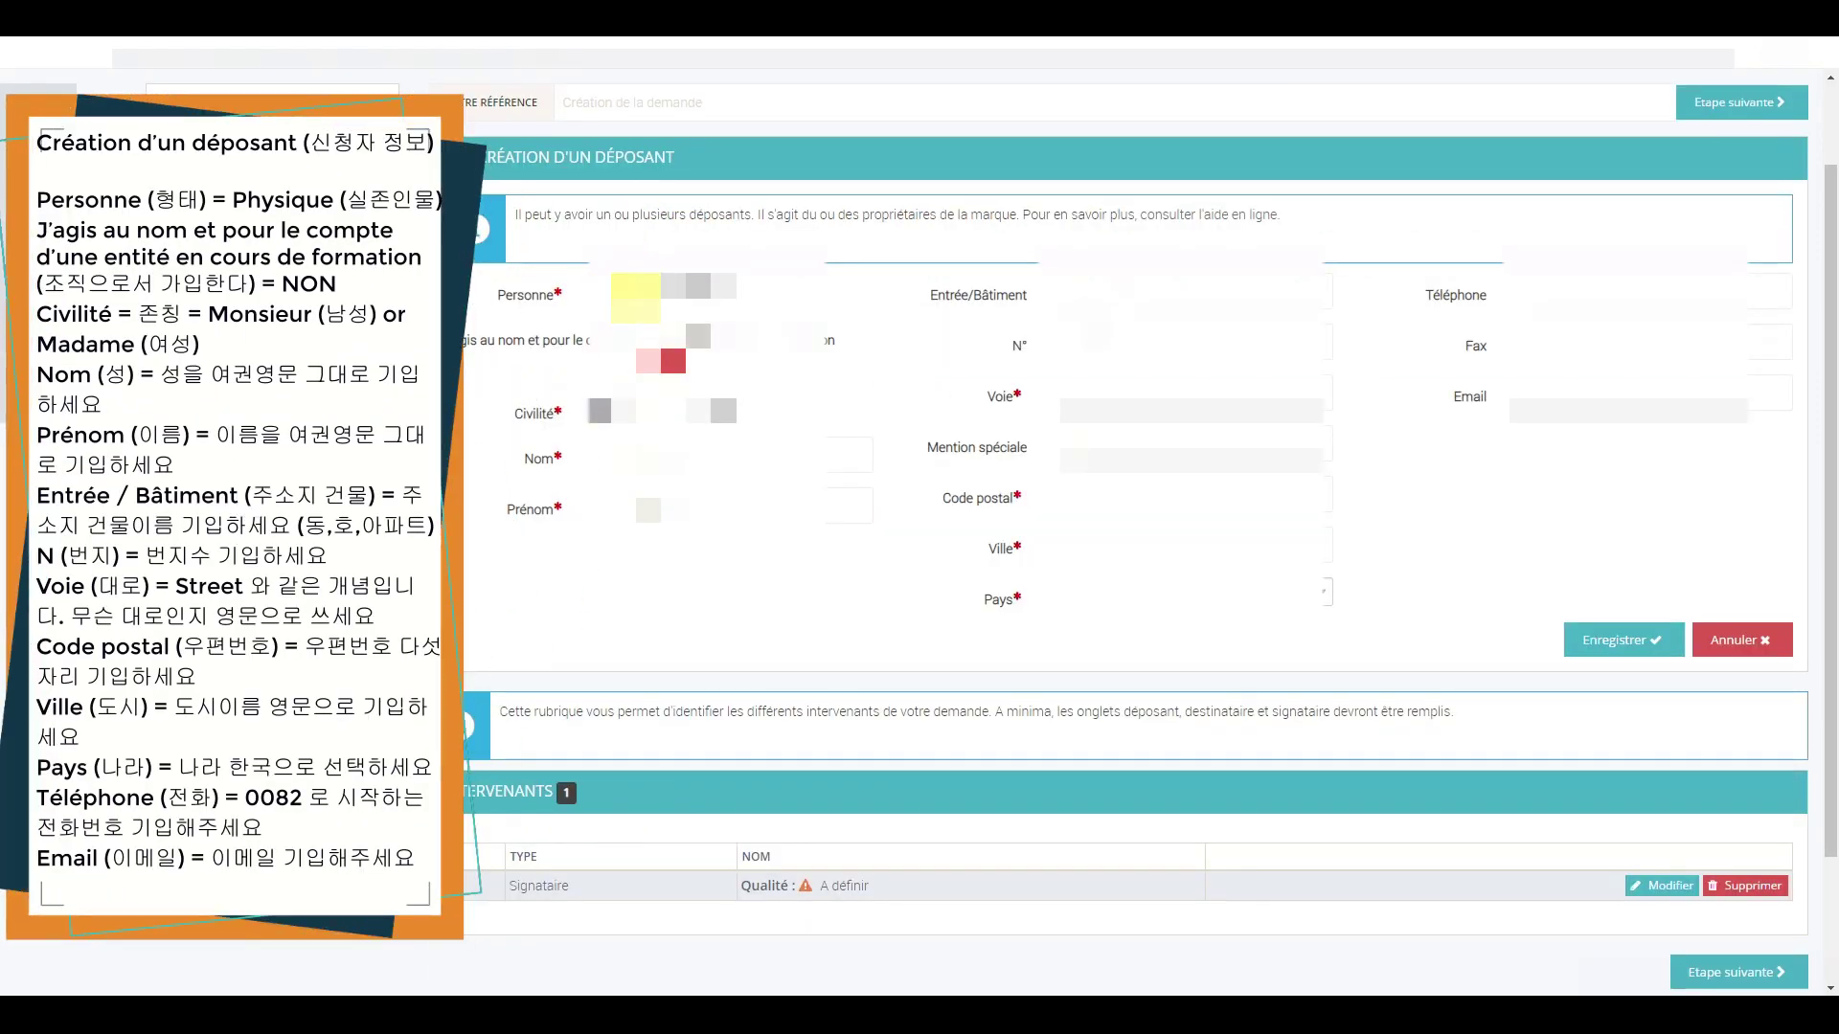
# Try the legal-entity person type in the applicant form, then return it to Physique
pyautogui.click(636, 292)
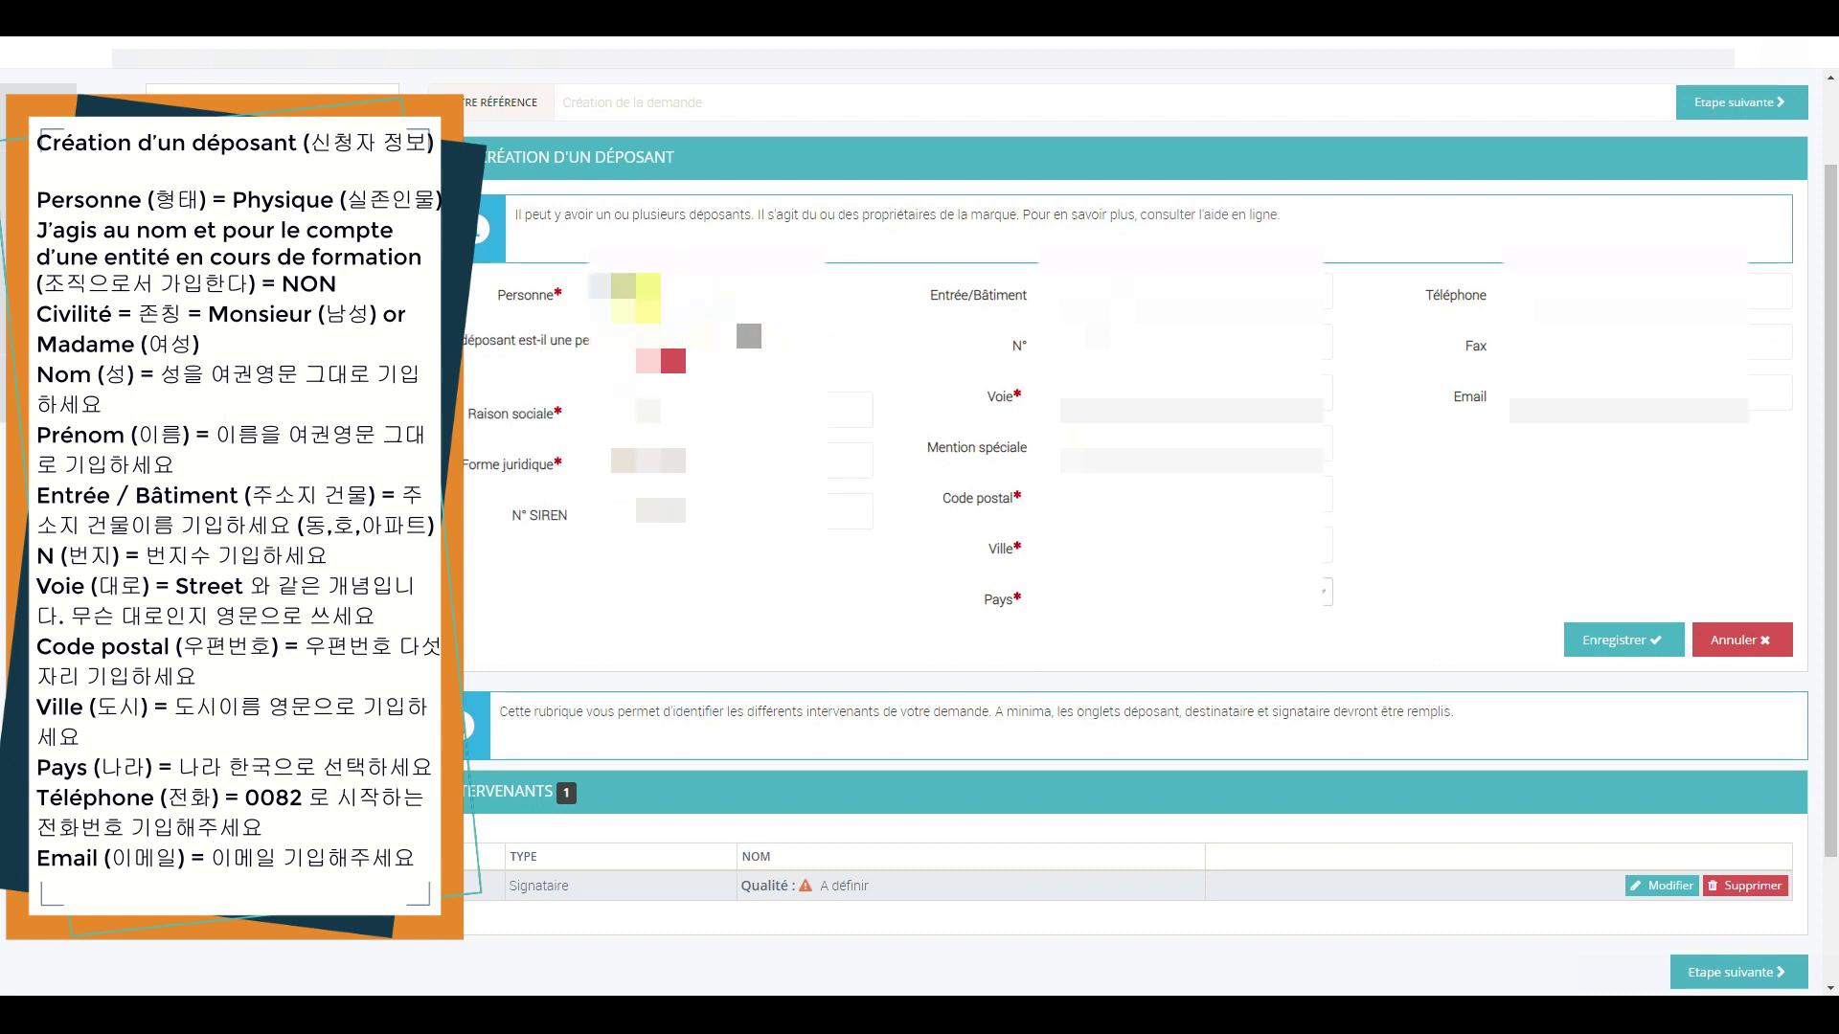
pyautogui.click(647, 287)
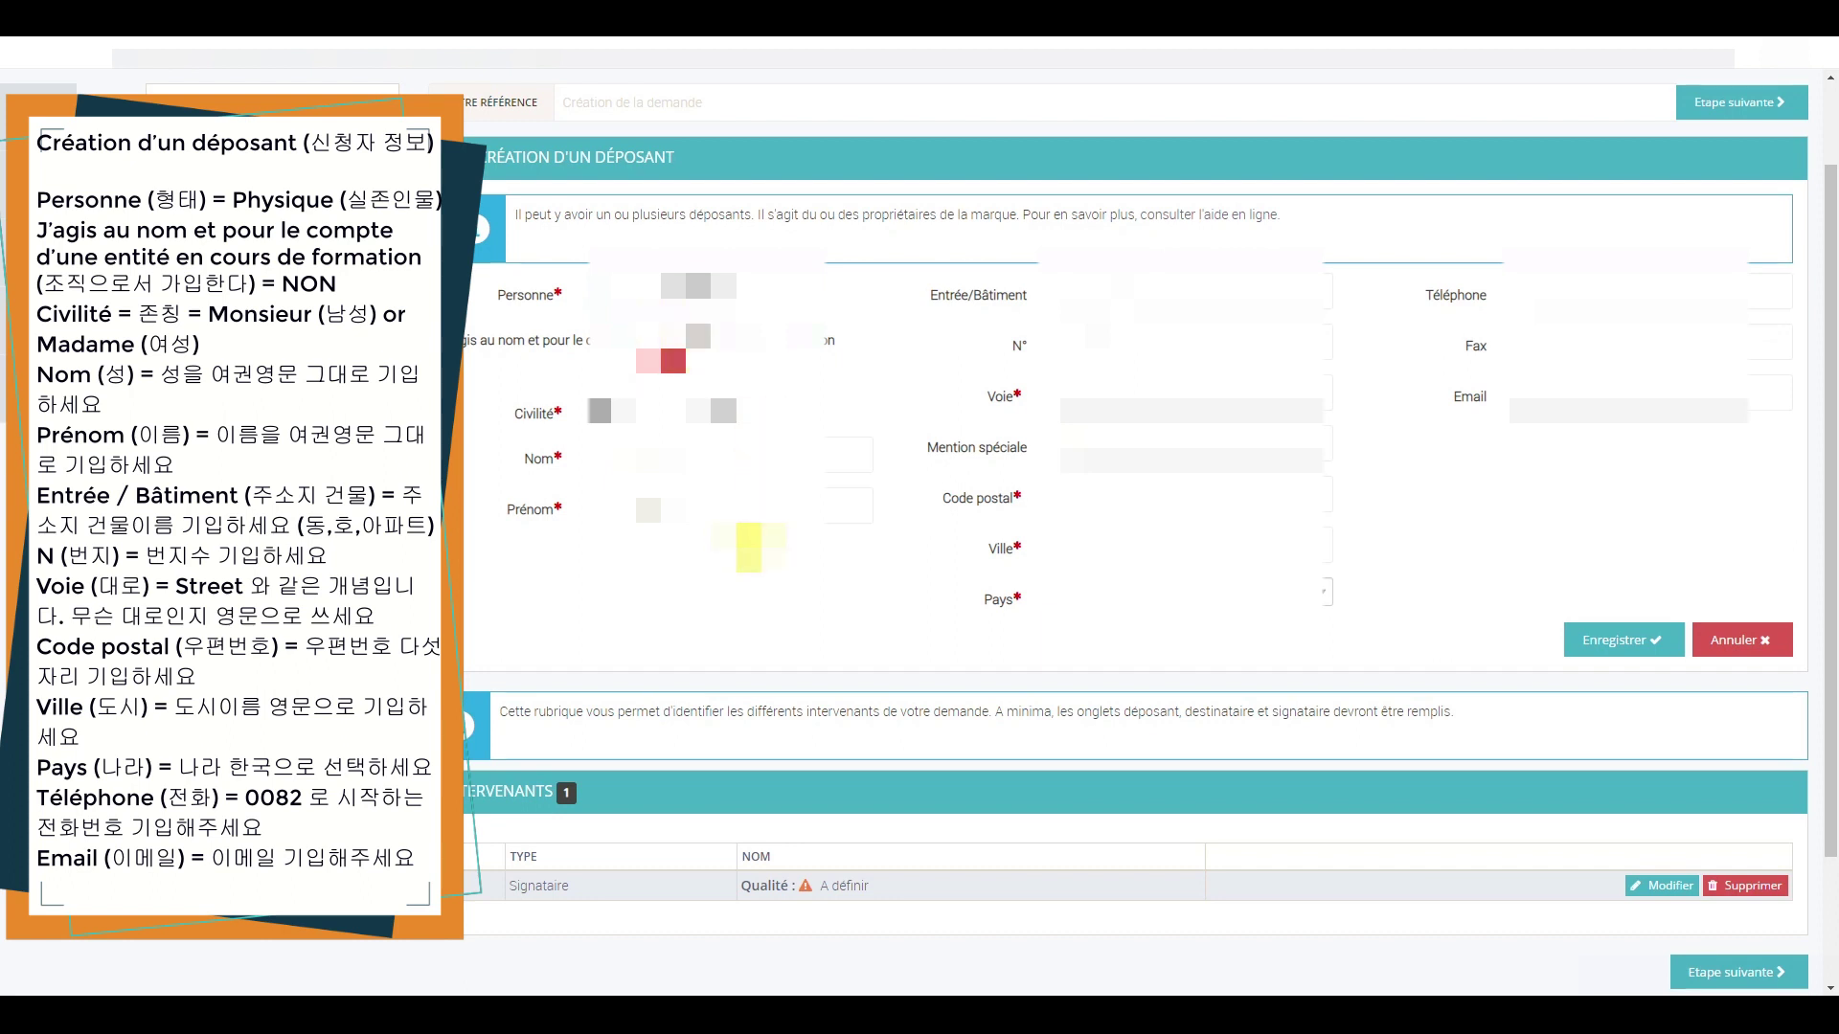
pyautogui.scroll(-3, 749, 546)
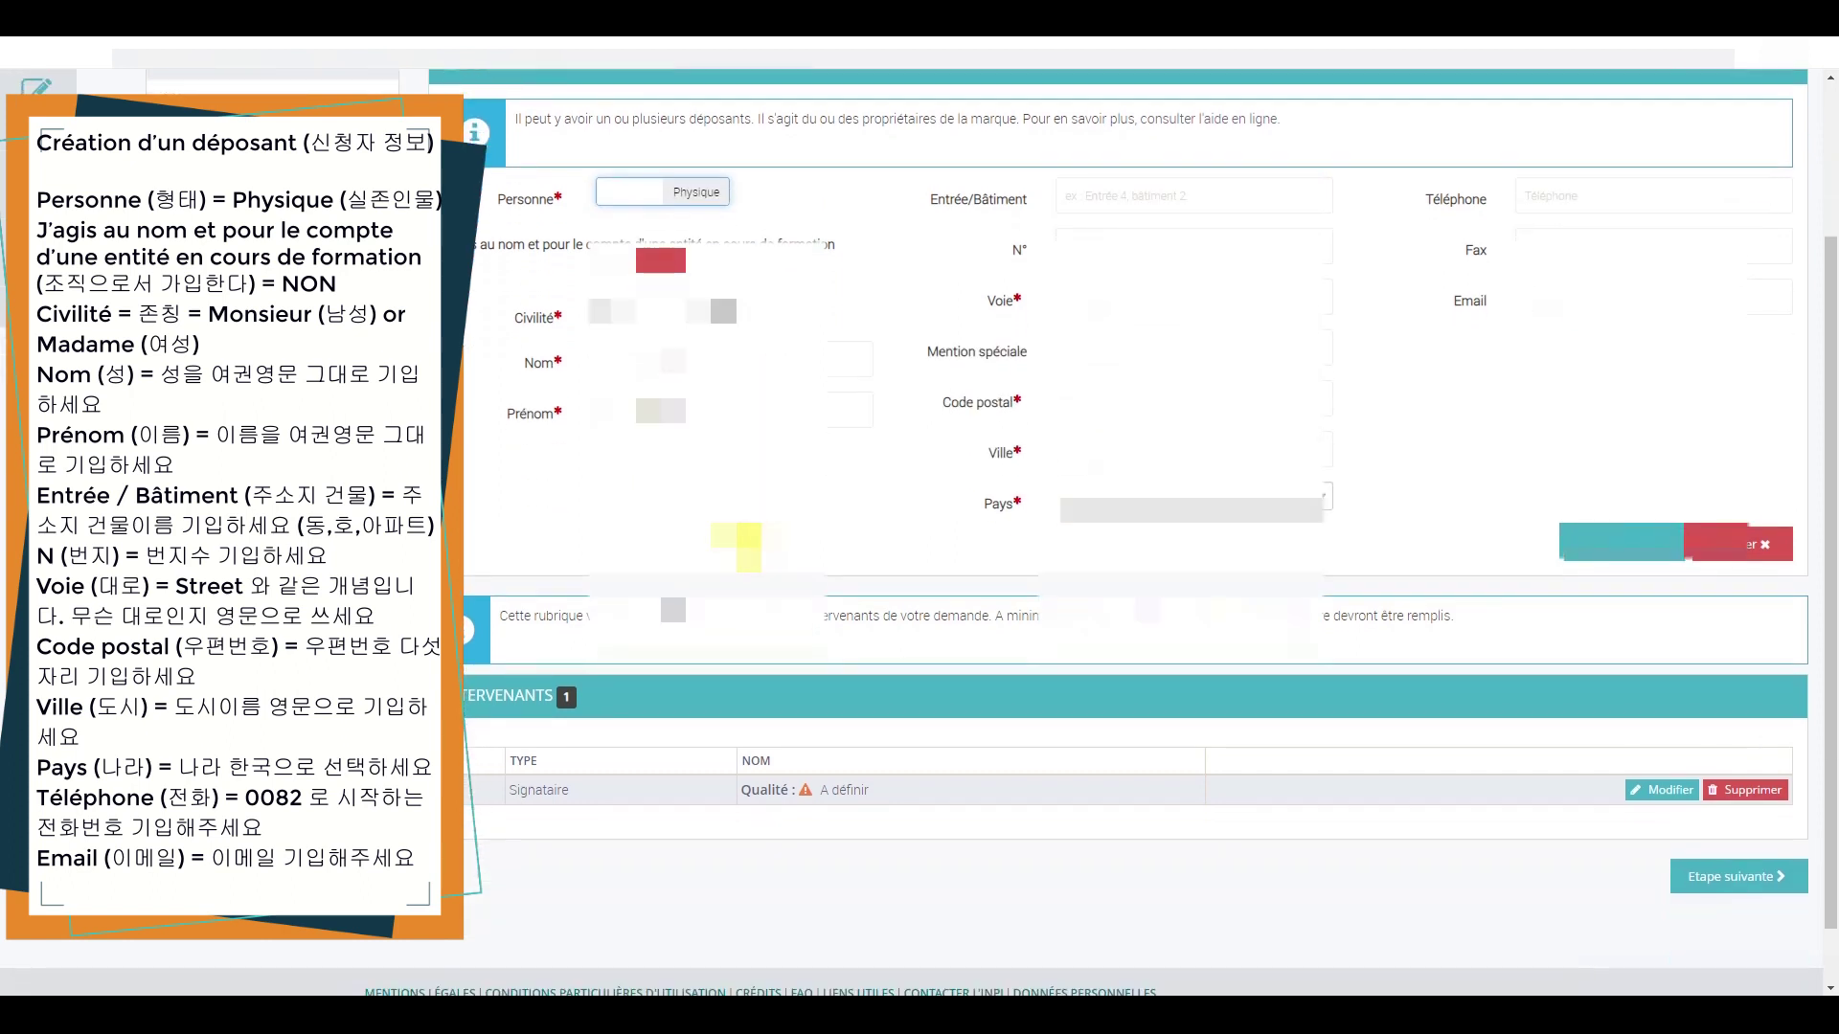
pyautogui.scroll(5, 749, 548)
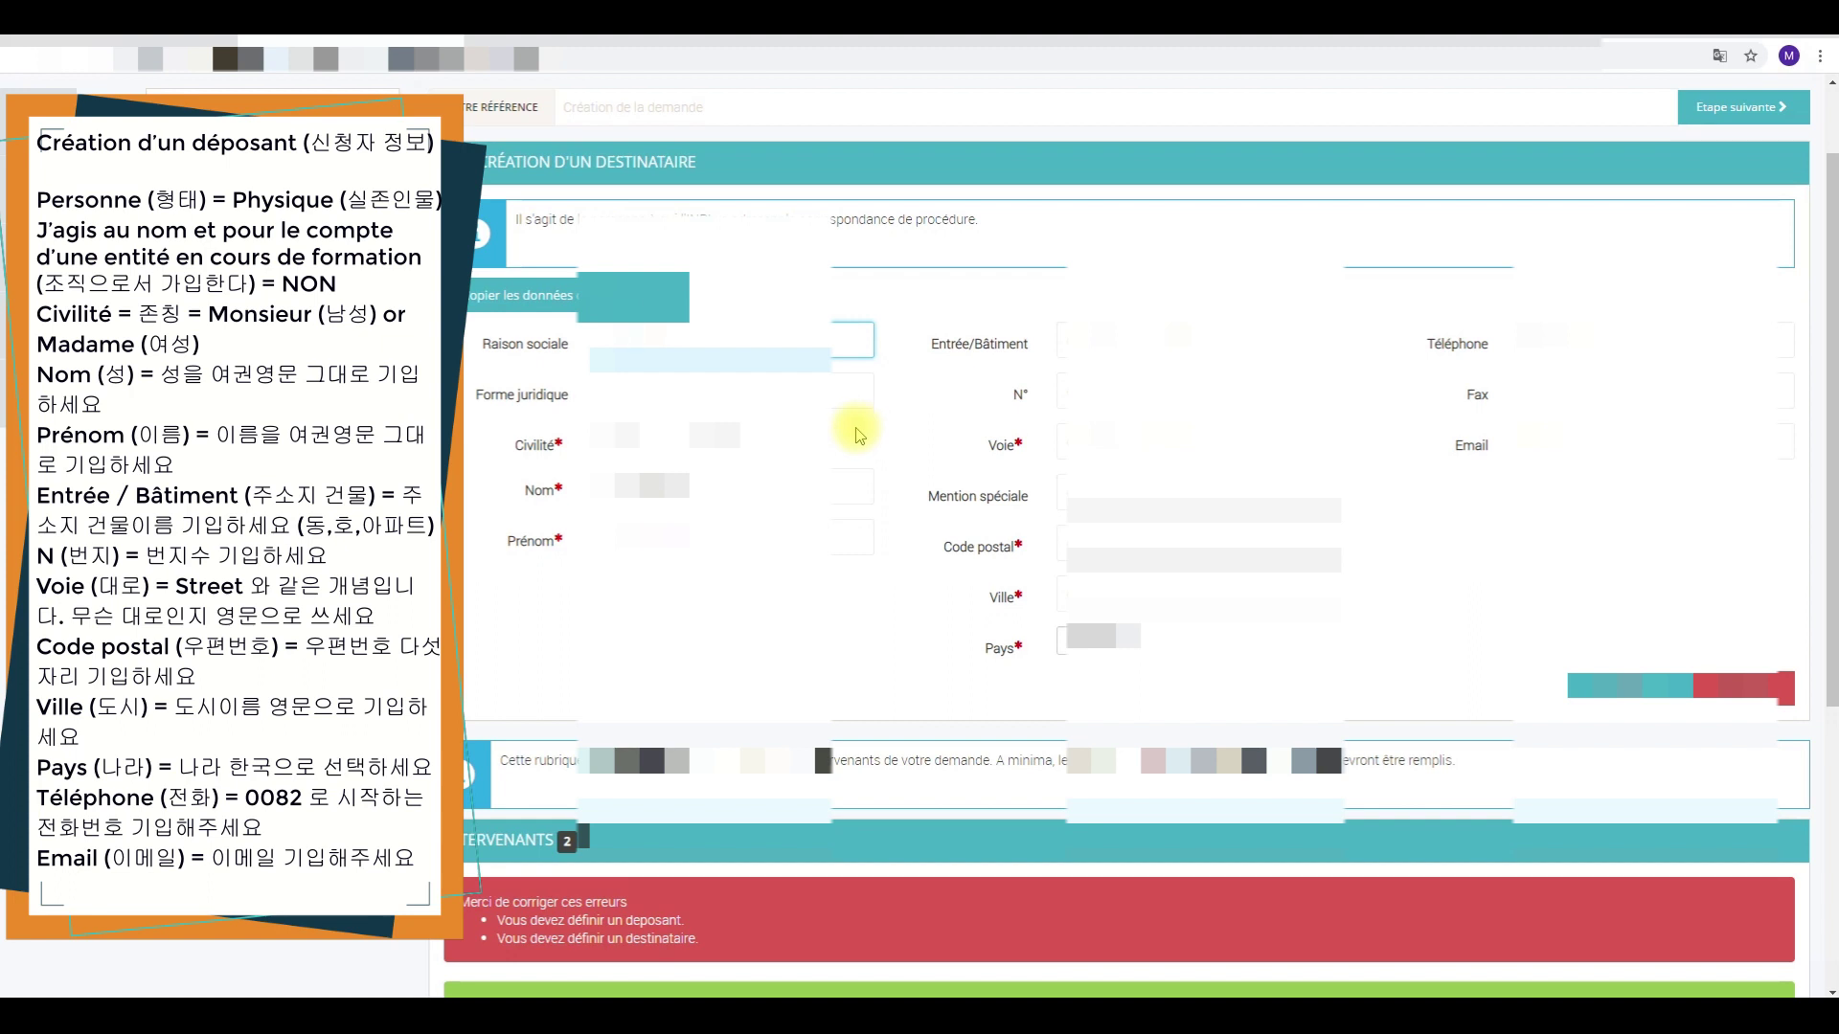
# Copy existing contact data into the new Destinataire and save it, then reopen that contact for editing
pyautogui.click(661, 298)
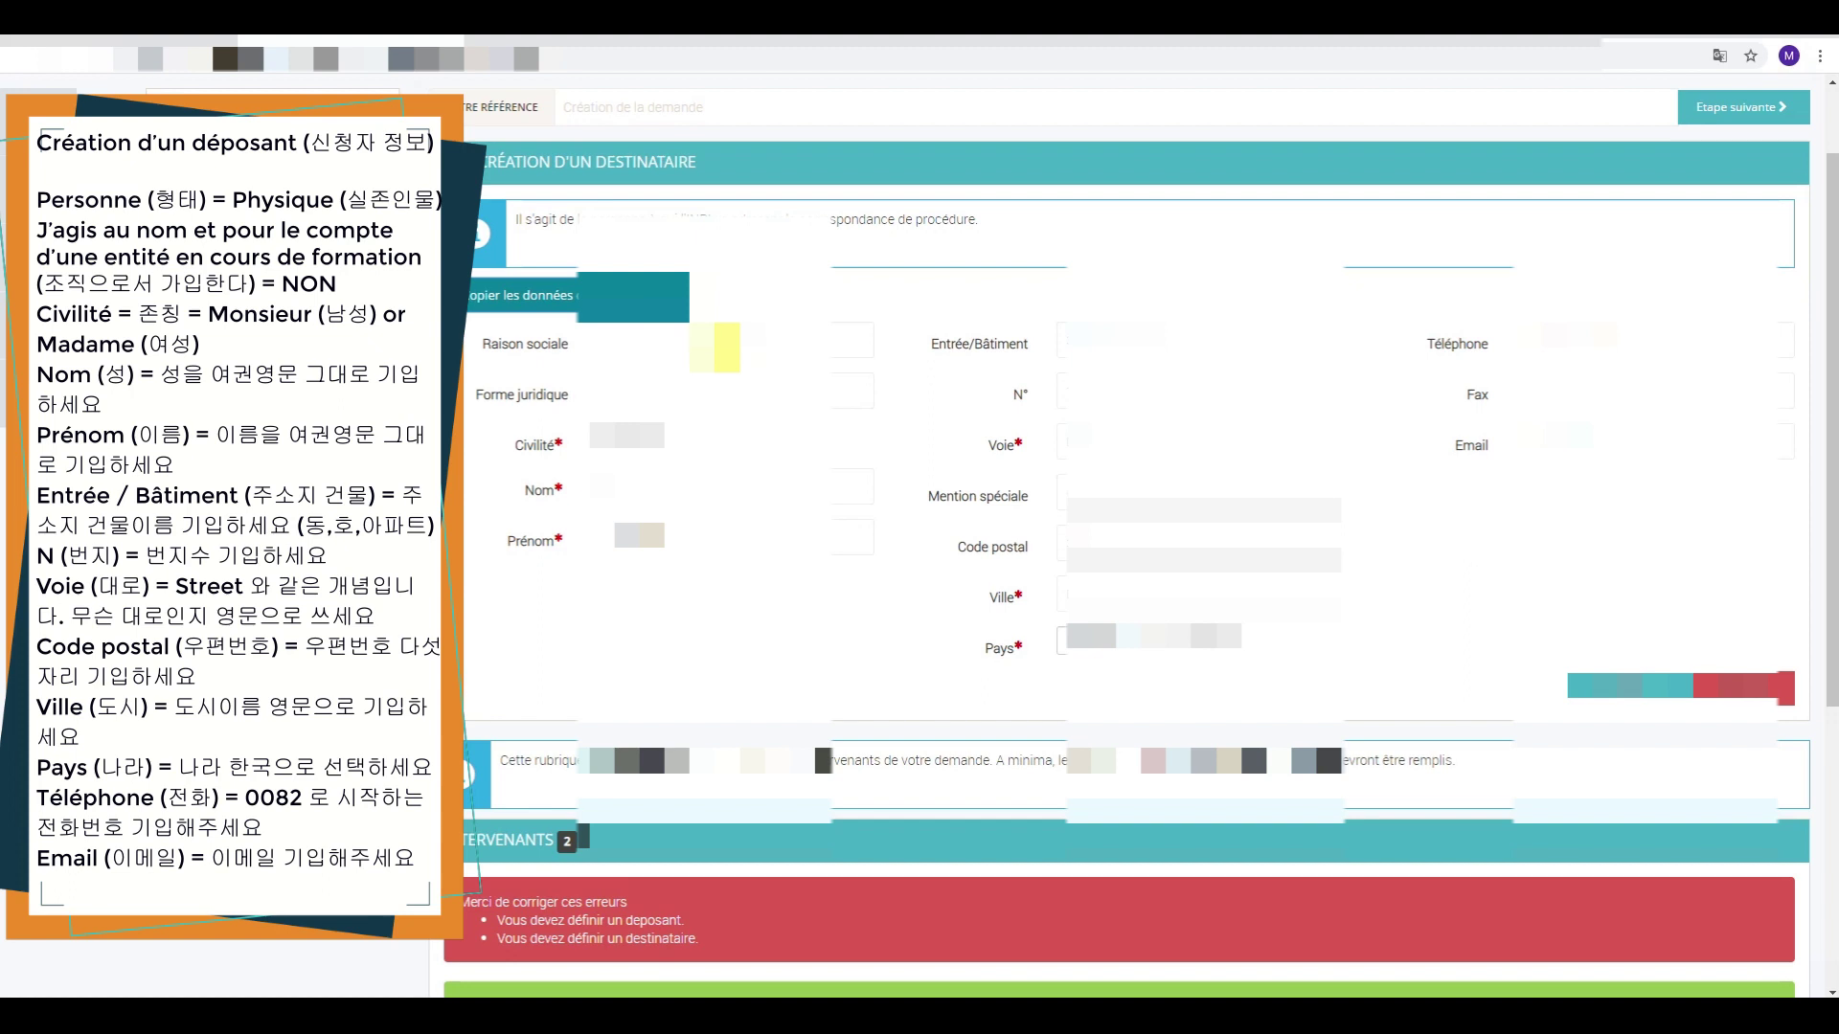
pyautogui.click(1628, 686)
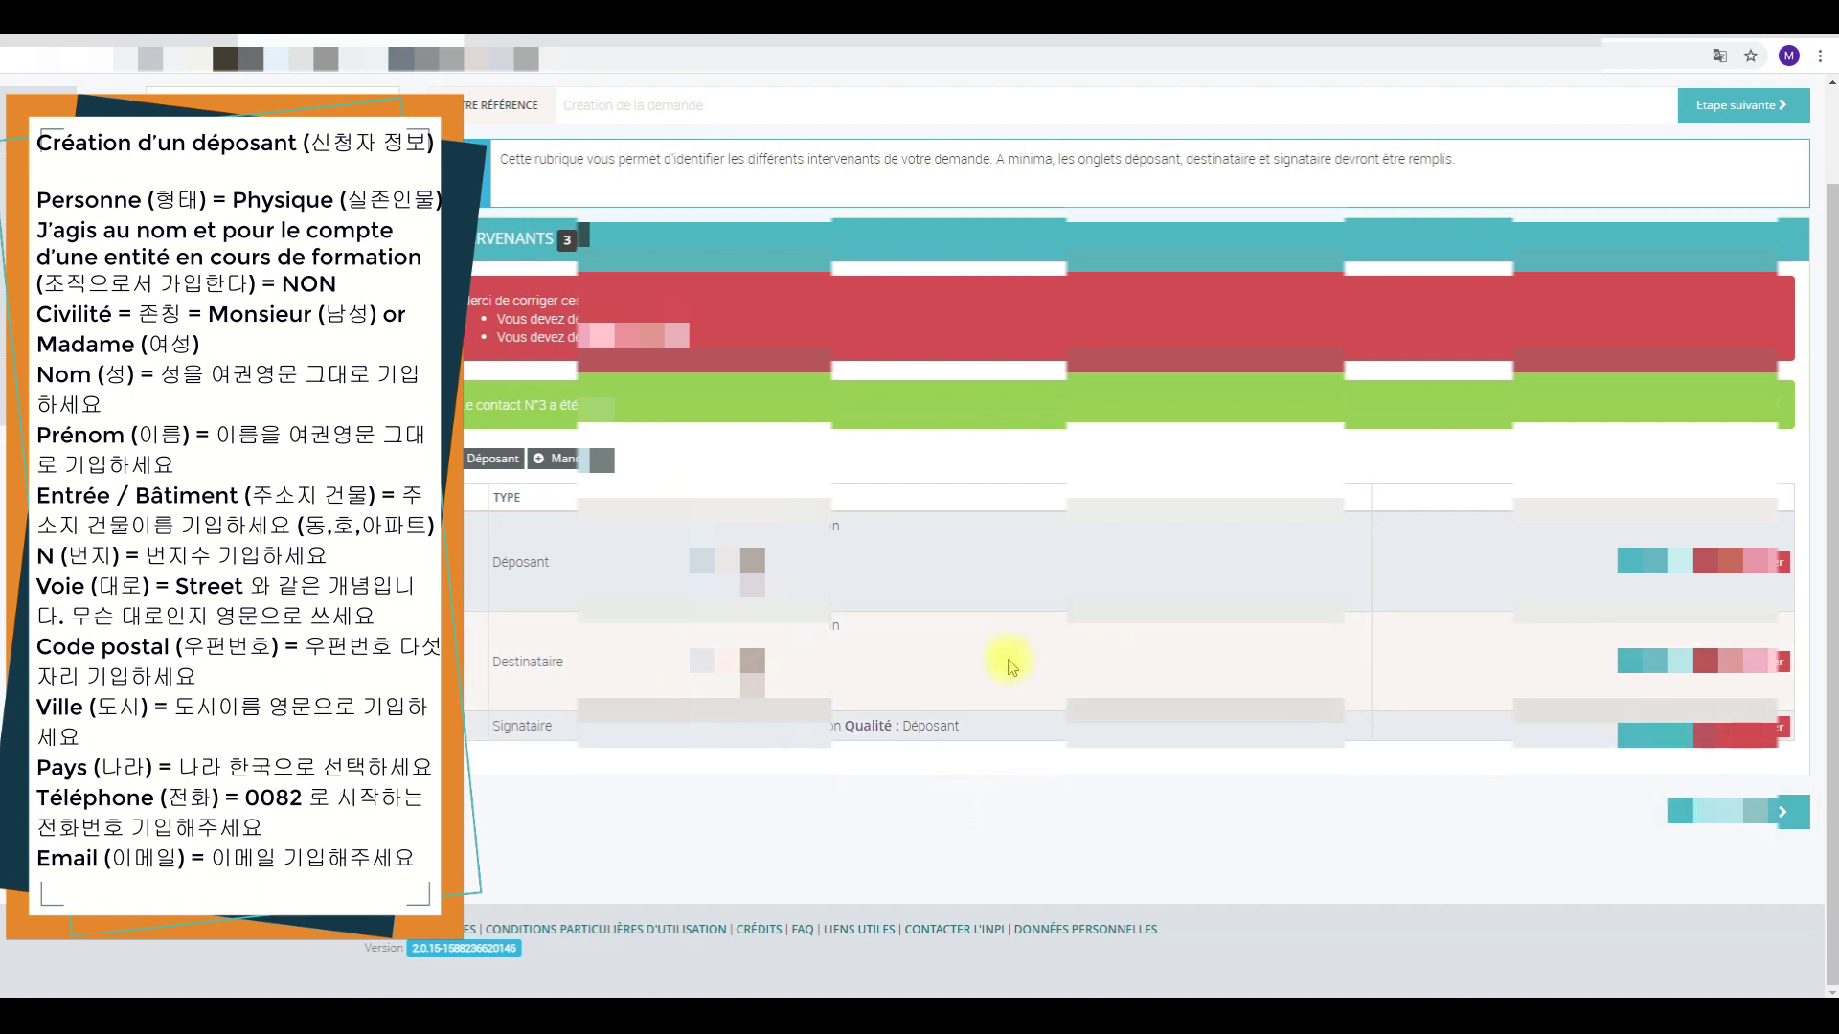
pyautogui.click(1631, 662)
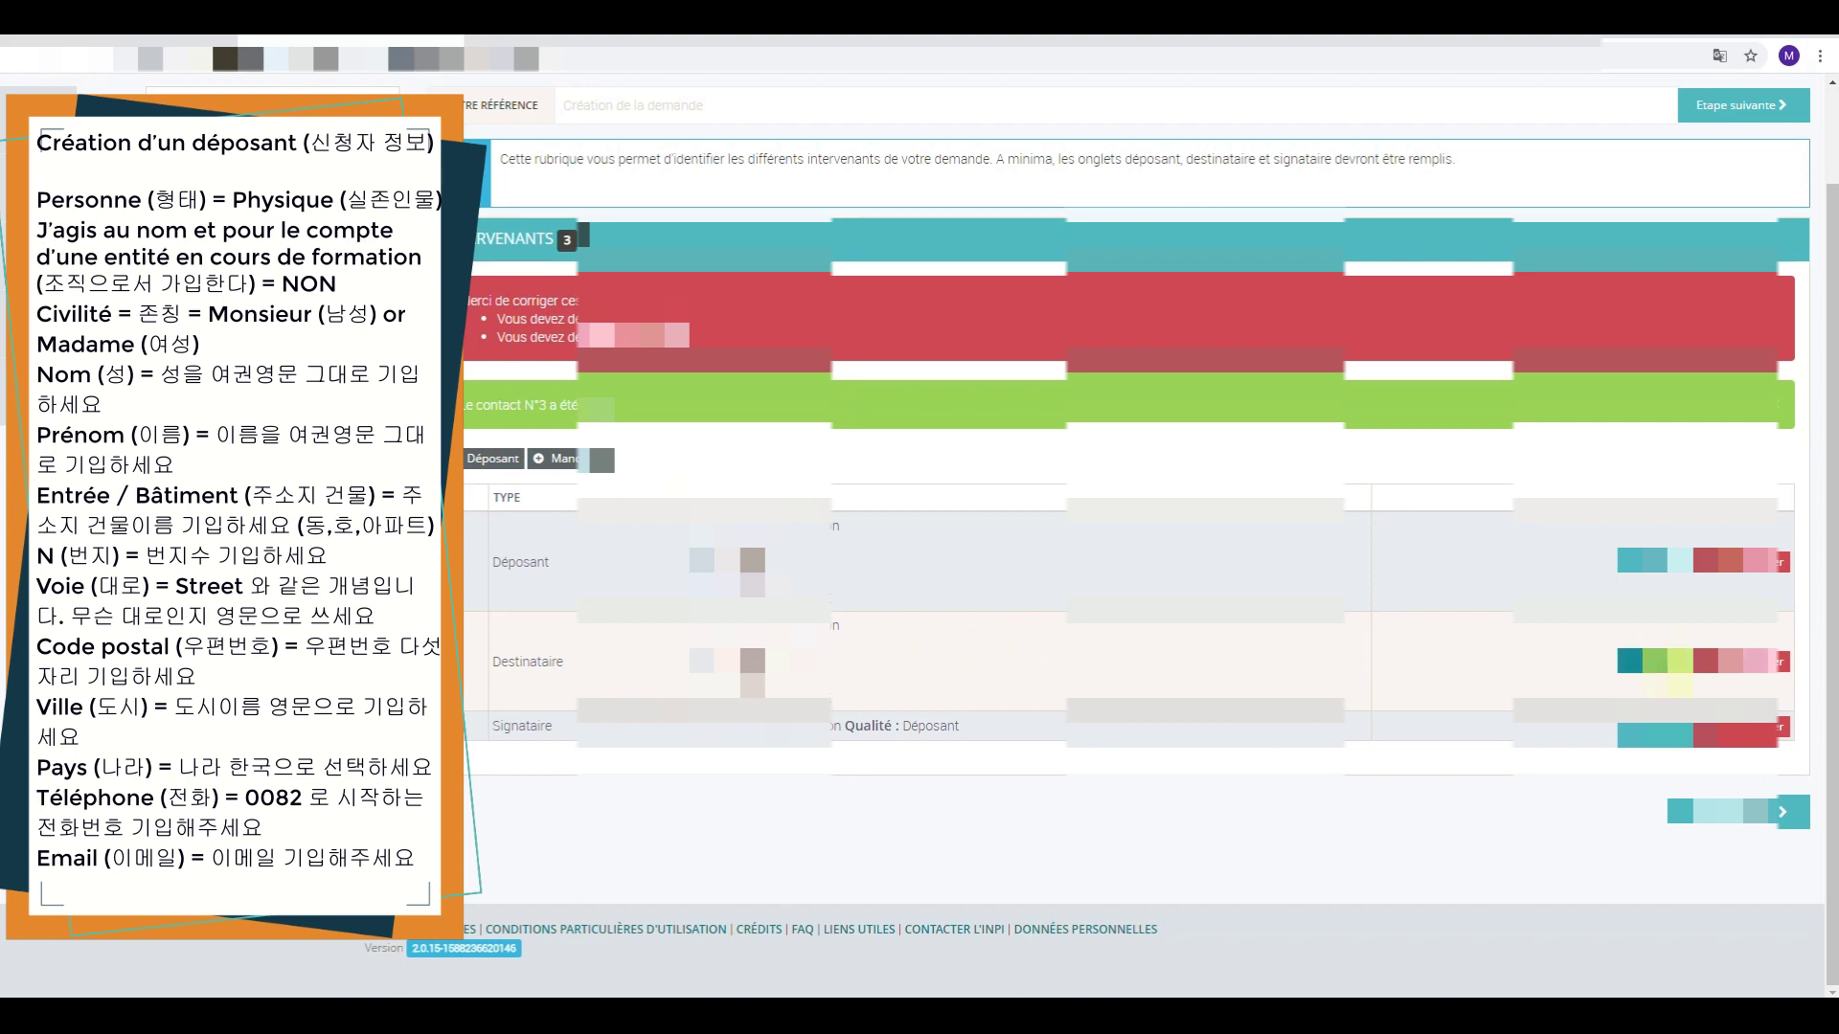
pyautogui.click(765, 345)
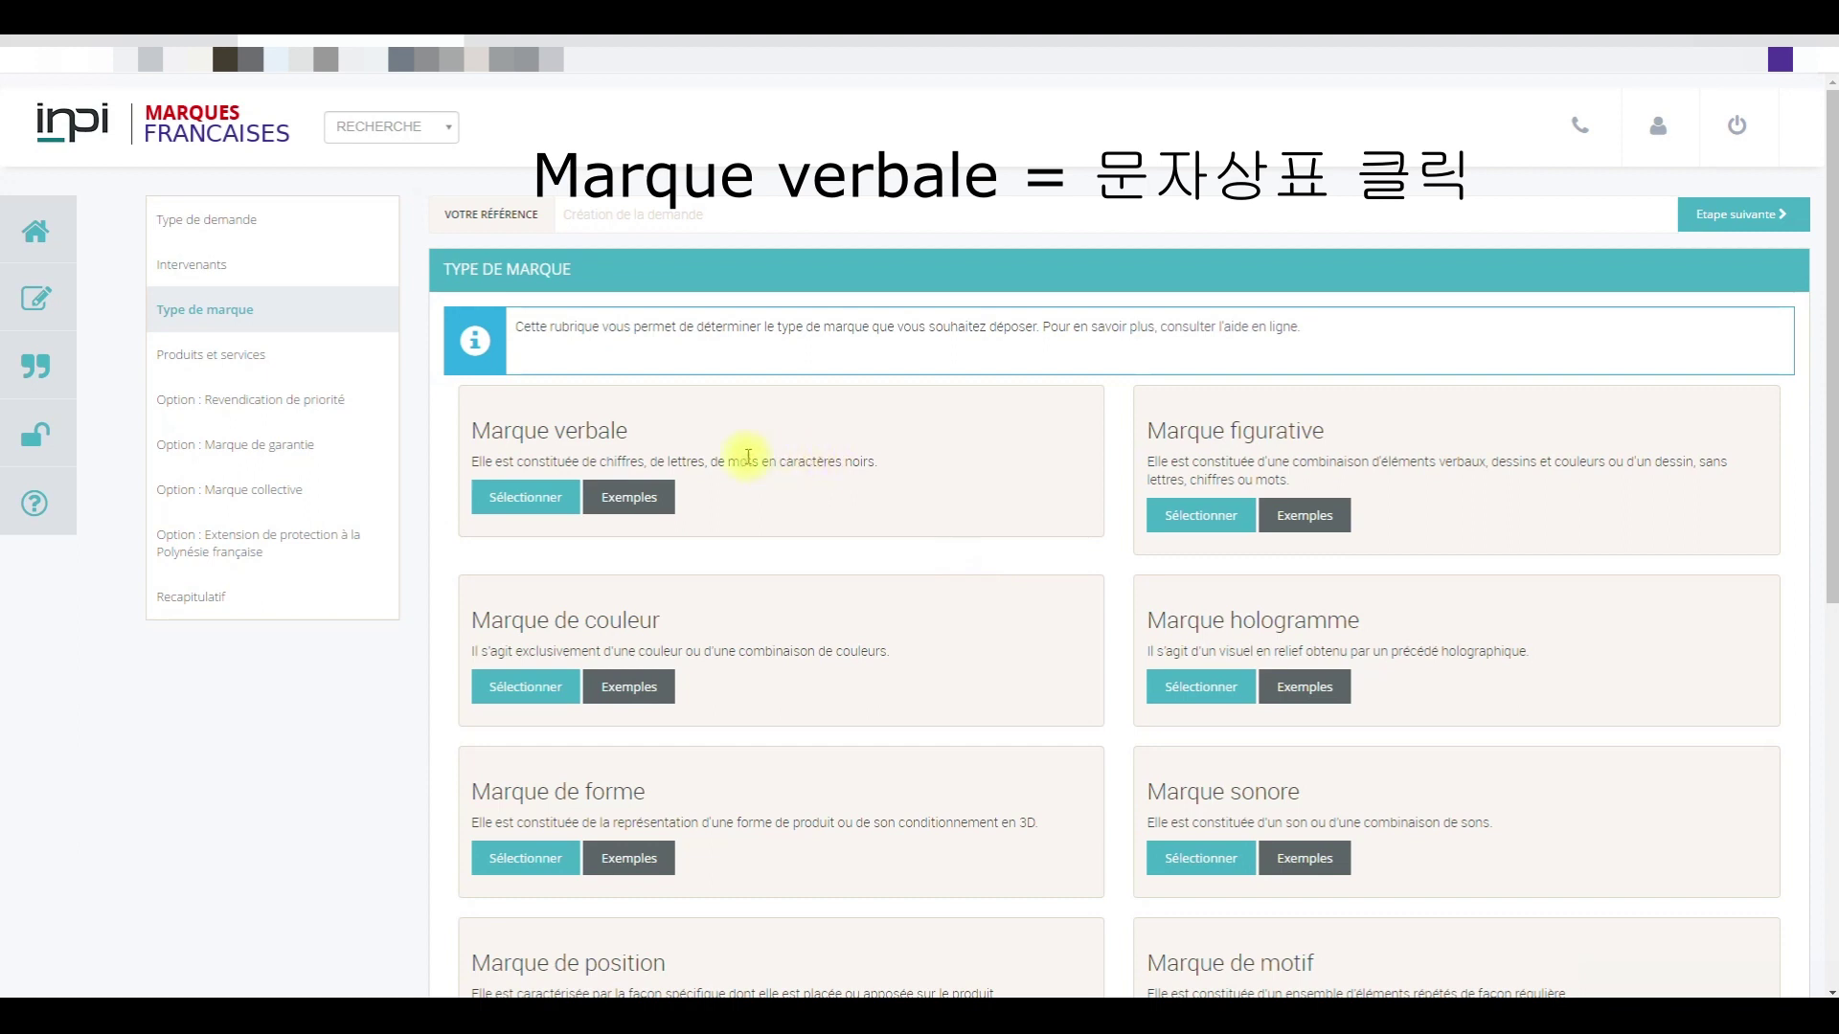
# Choose Marque verbale as the trademark type and enter the mark's name, keeping the translation option at Non
pyautogui.click(534, 508)
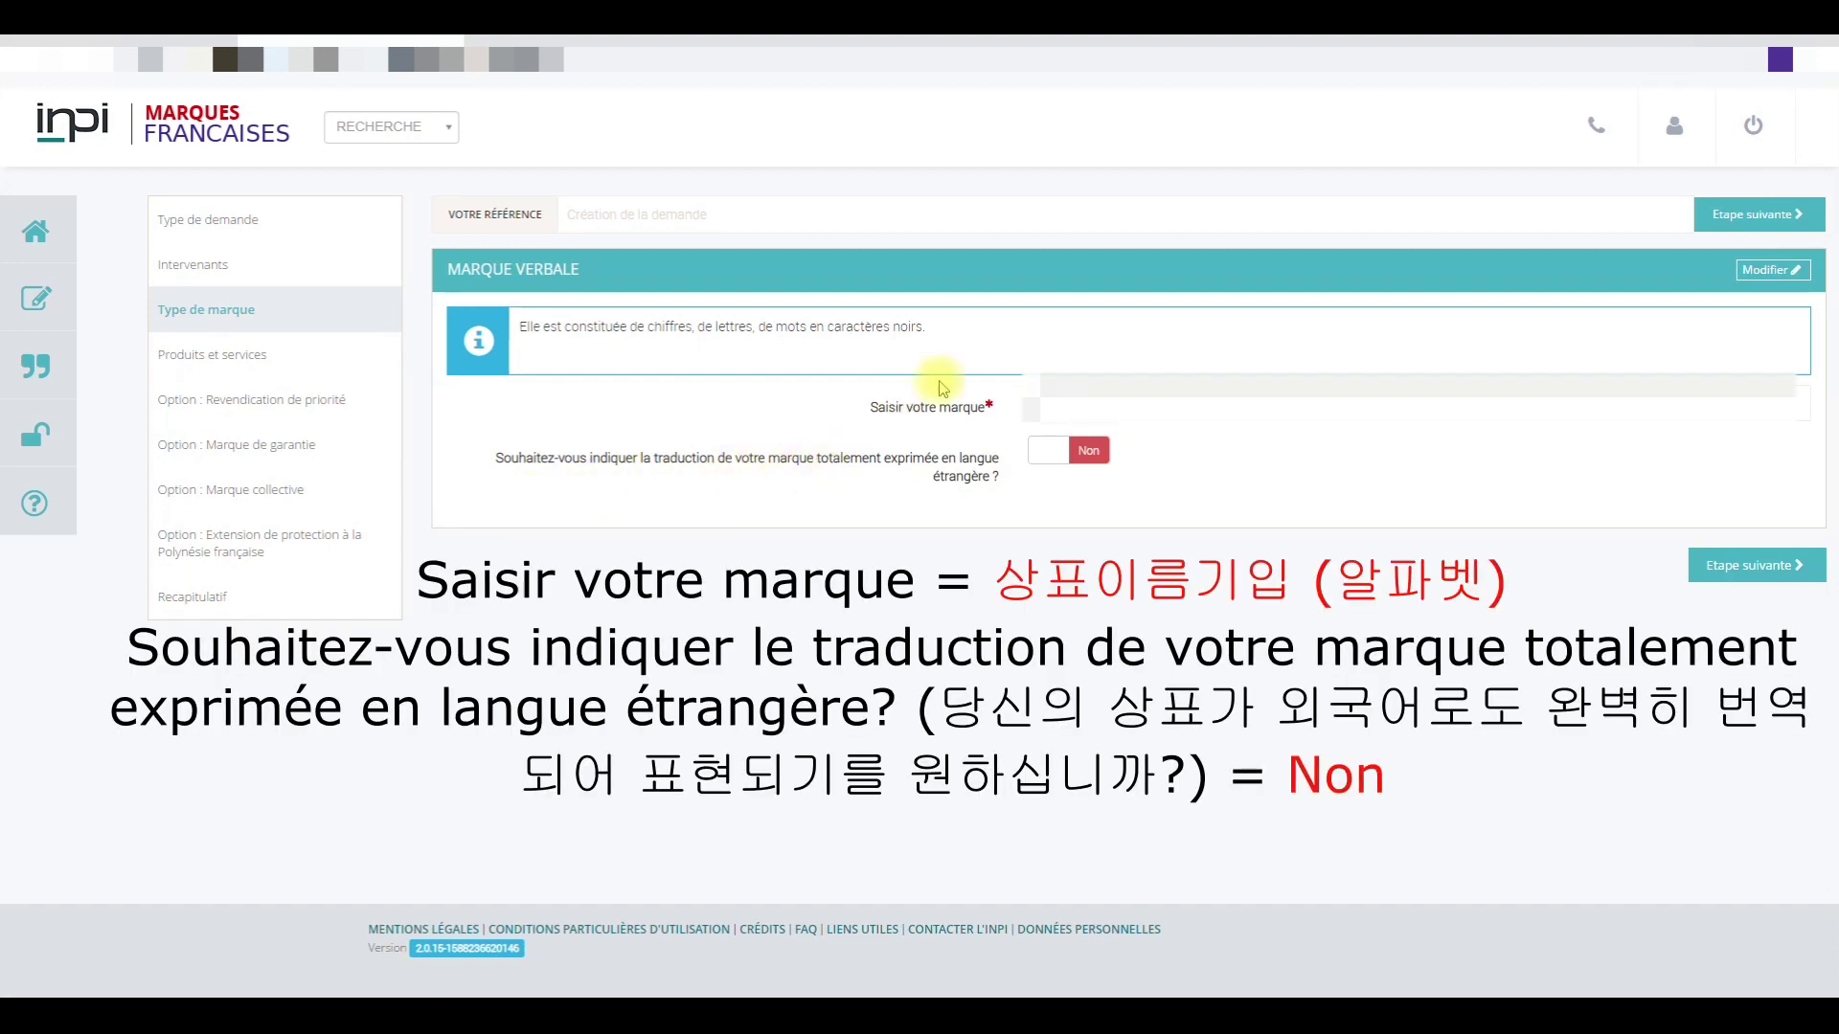
pyautogui.click(1102, 403)
pyautogui.click(1103, 402)
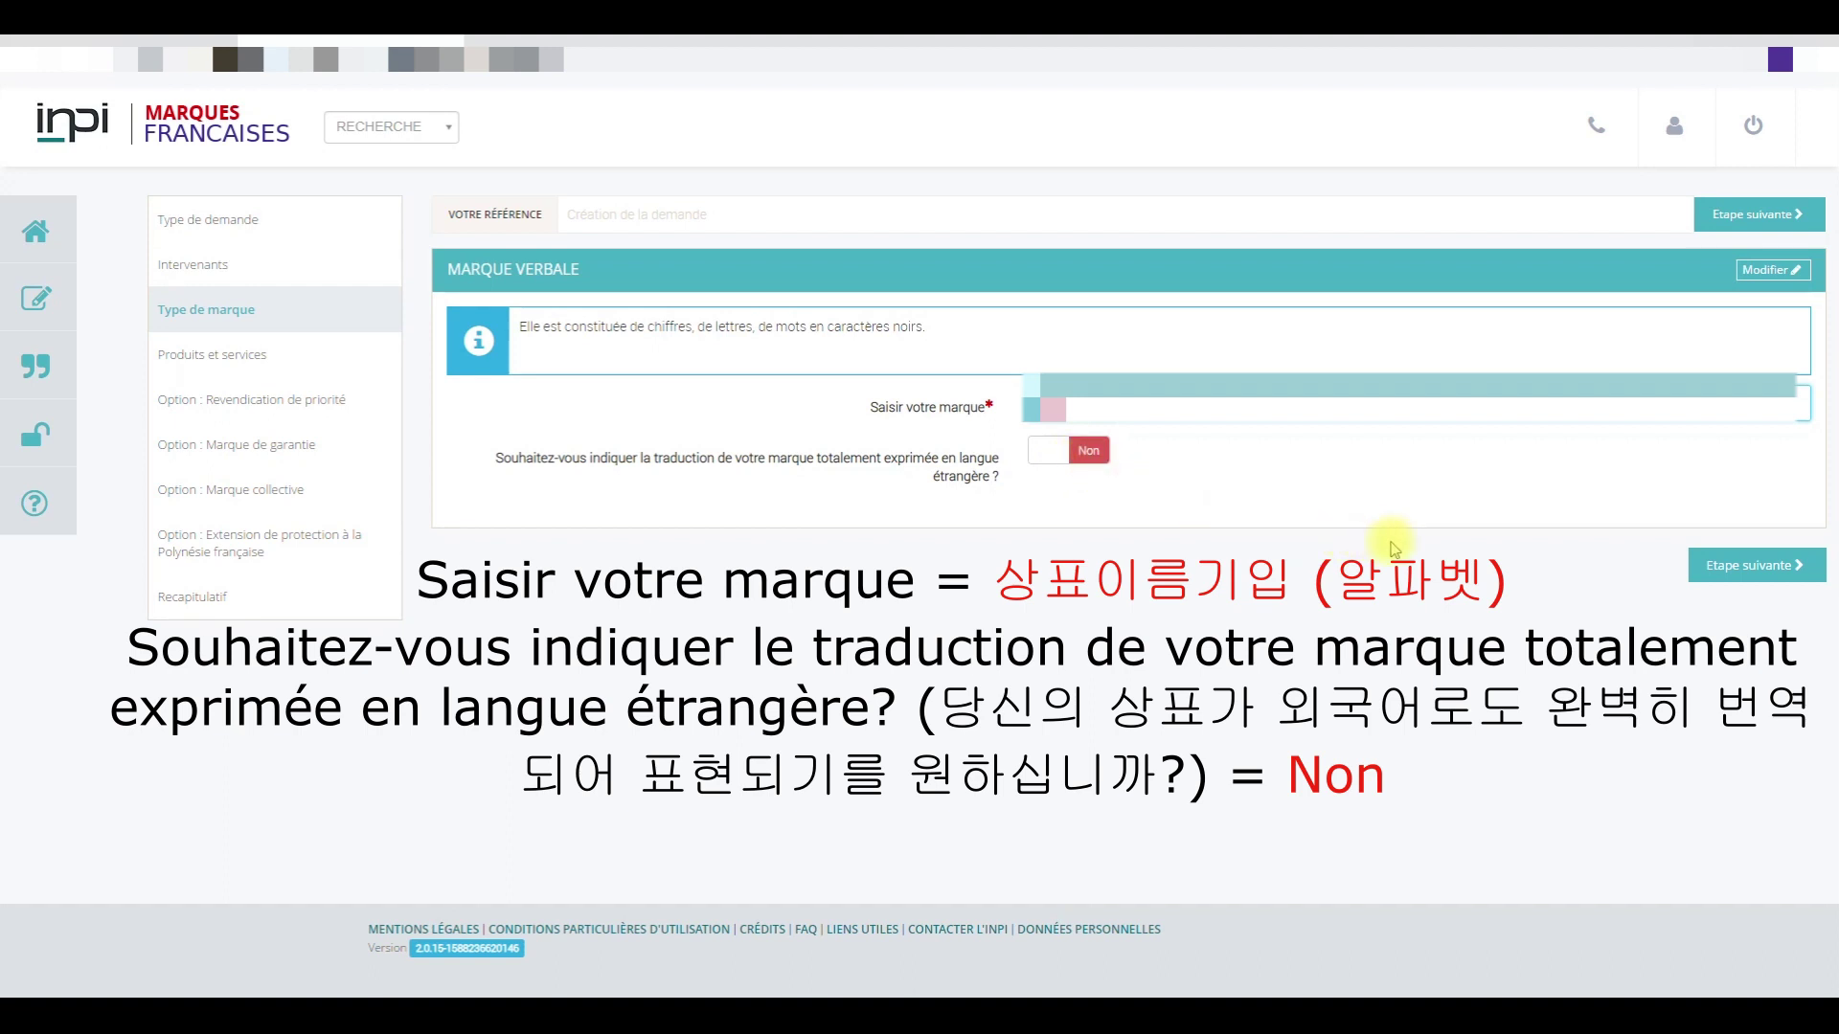
pyautogui.click(1773, 579)
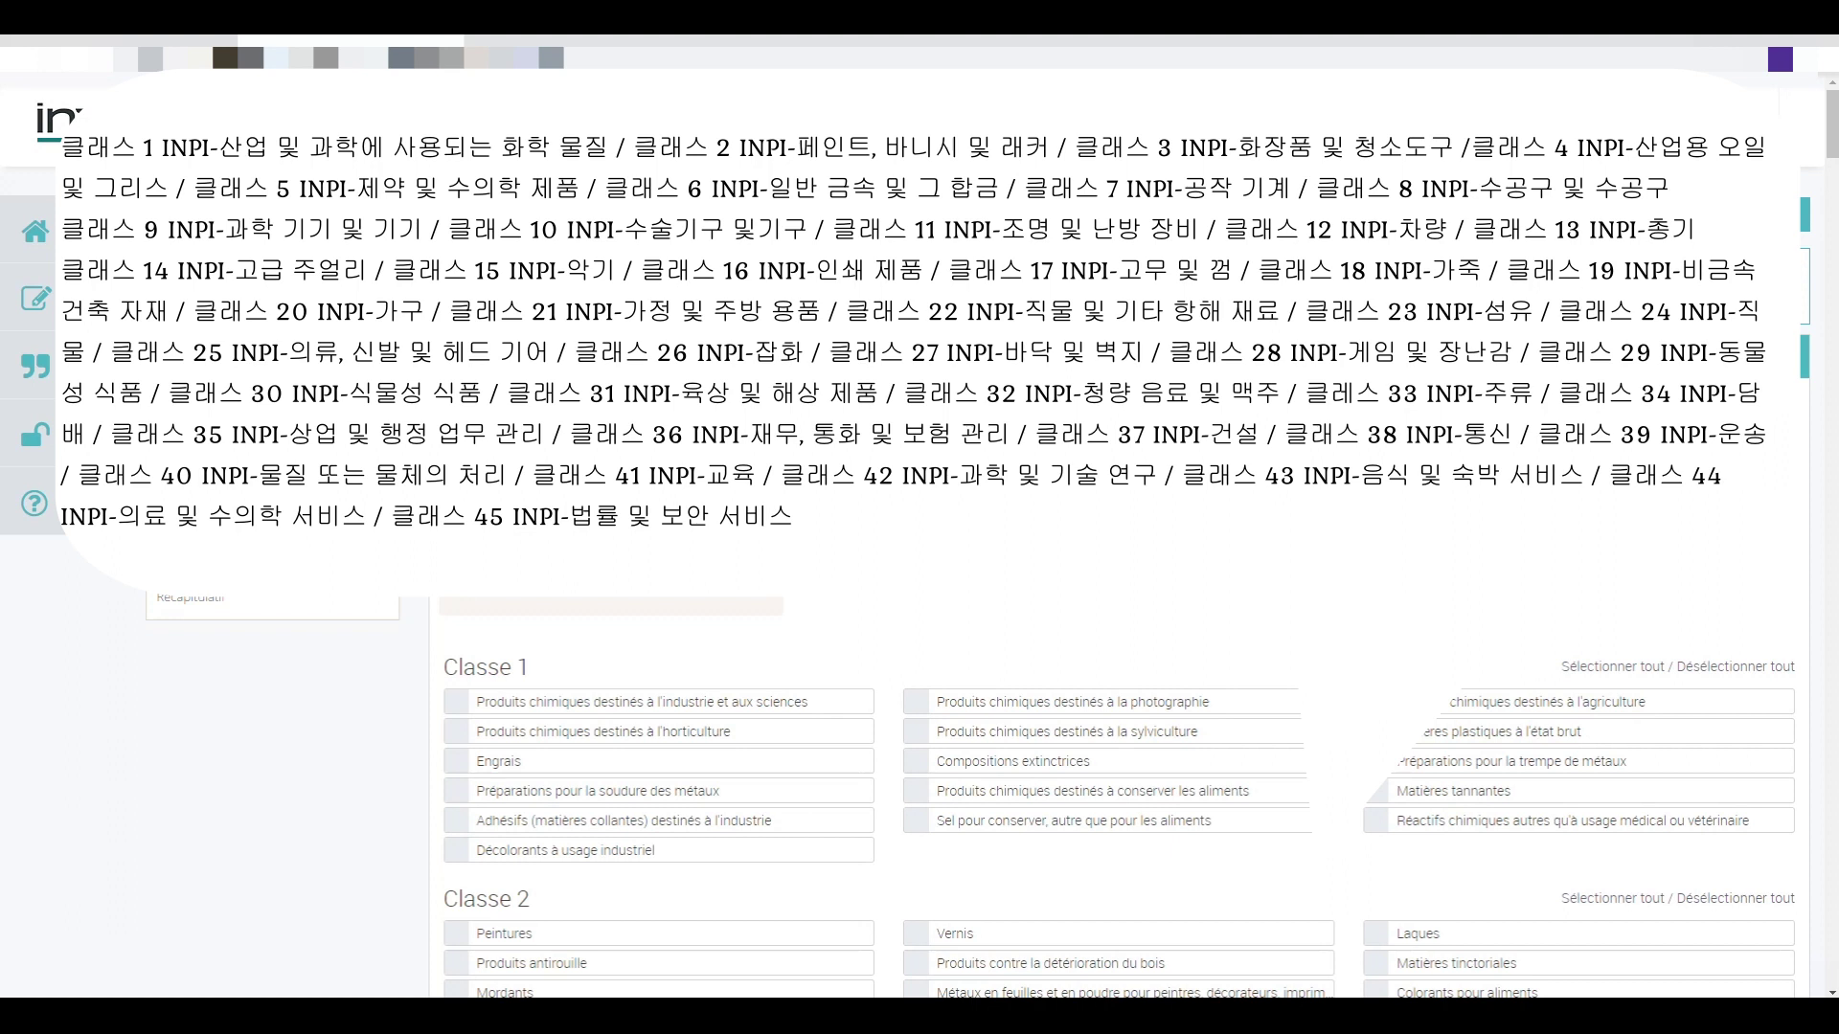
# Select Huiles essentielles, Cosmétiques and Masques de beauté in Classe 3, plus Thé au ginseng, as the goods covered
pyautogui.scroll(-1, 1063, 604)
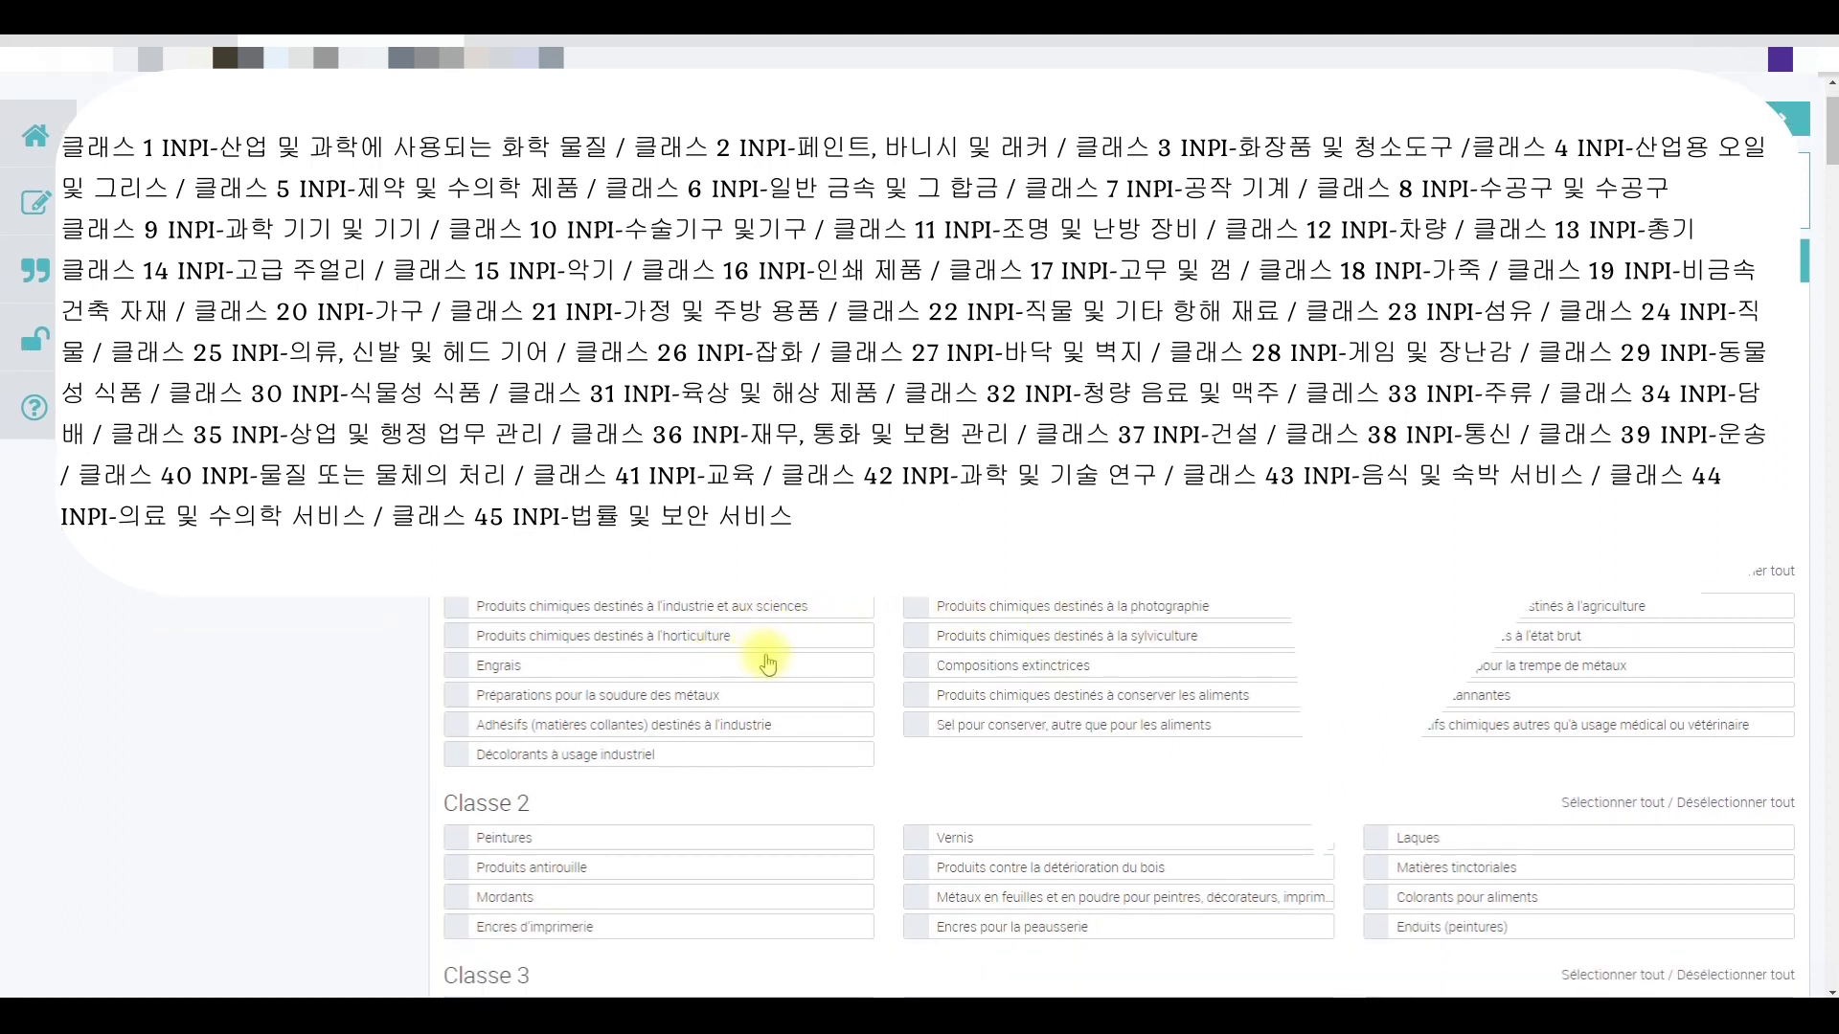
pyautogui.scroll(-1, 799, 685)
pyautogui.scroll(-1, 825, 713)
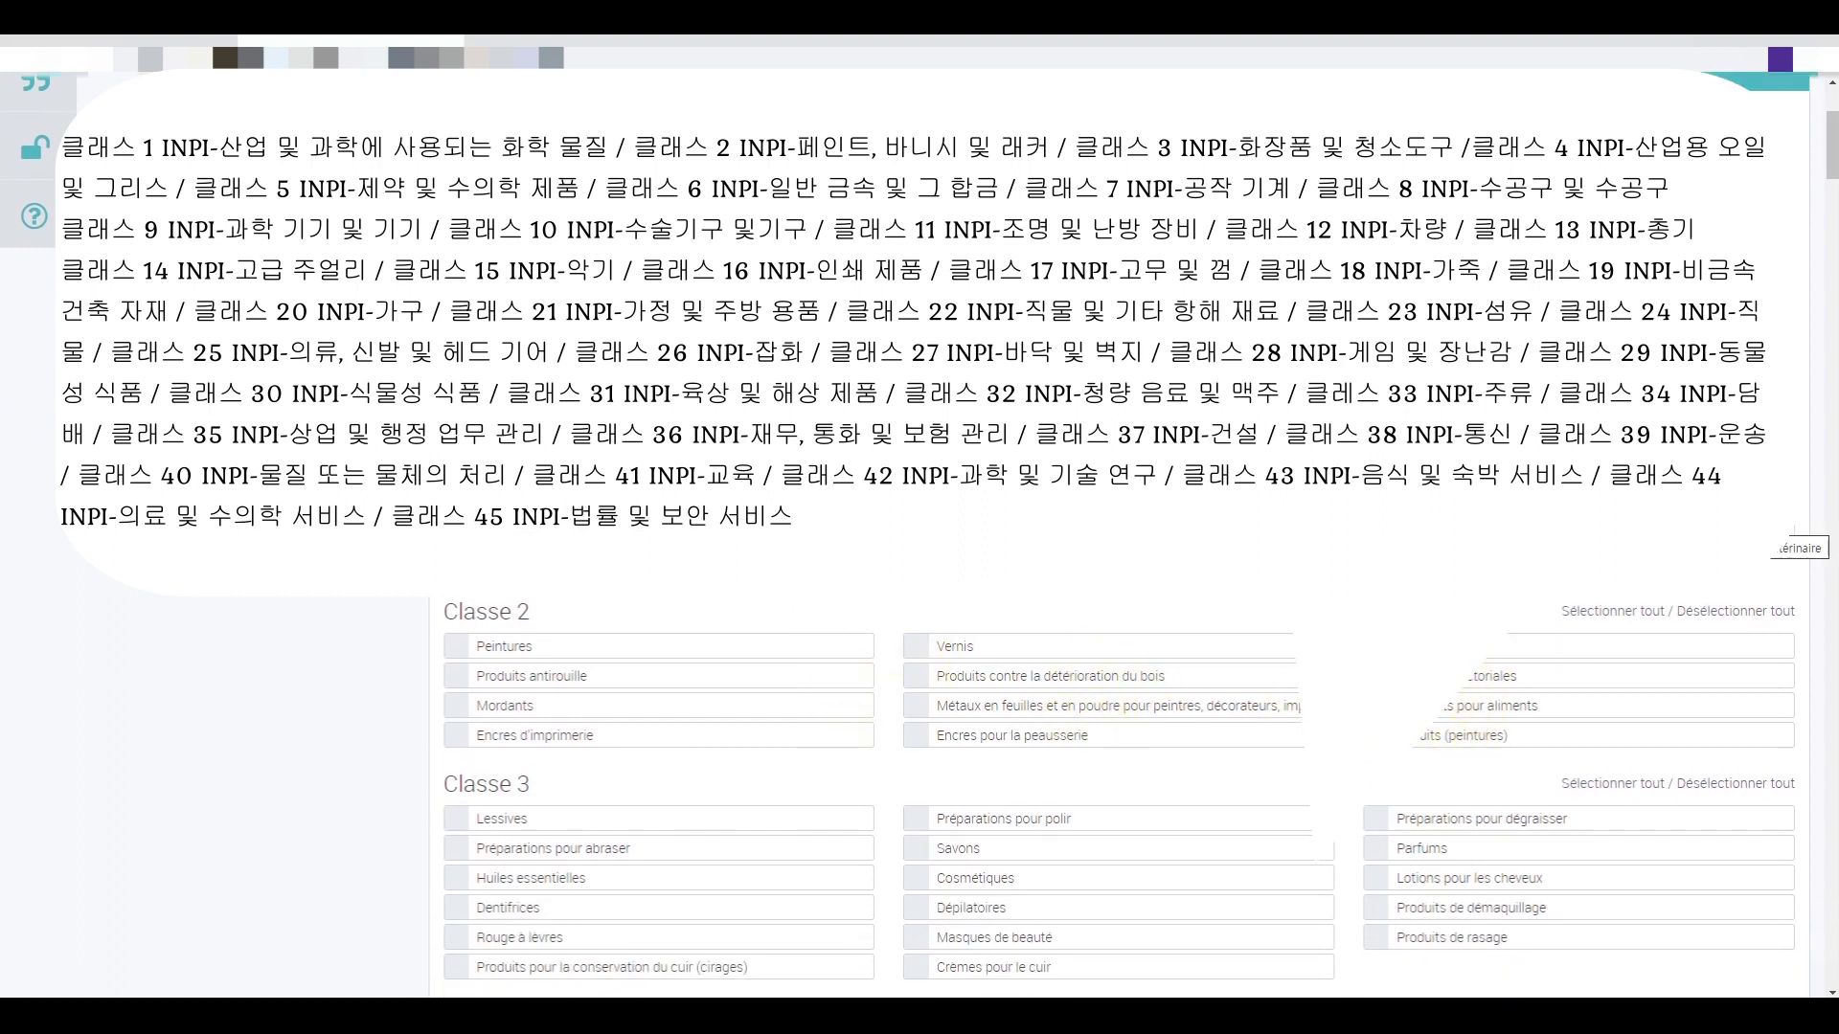
pyautogui.scroll(-3, 1119, 795)
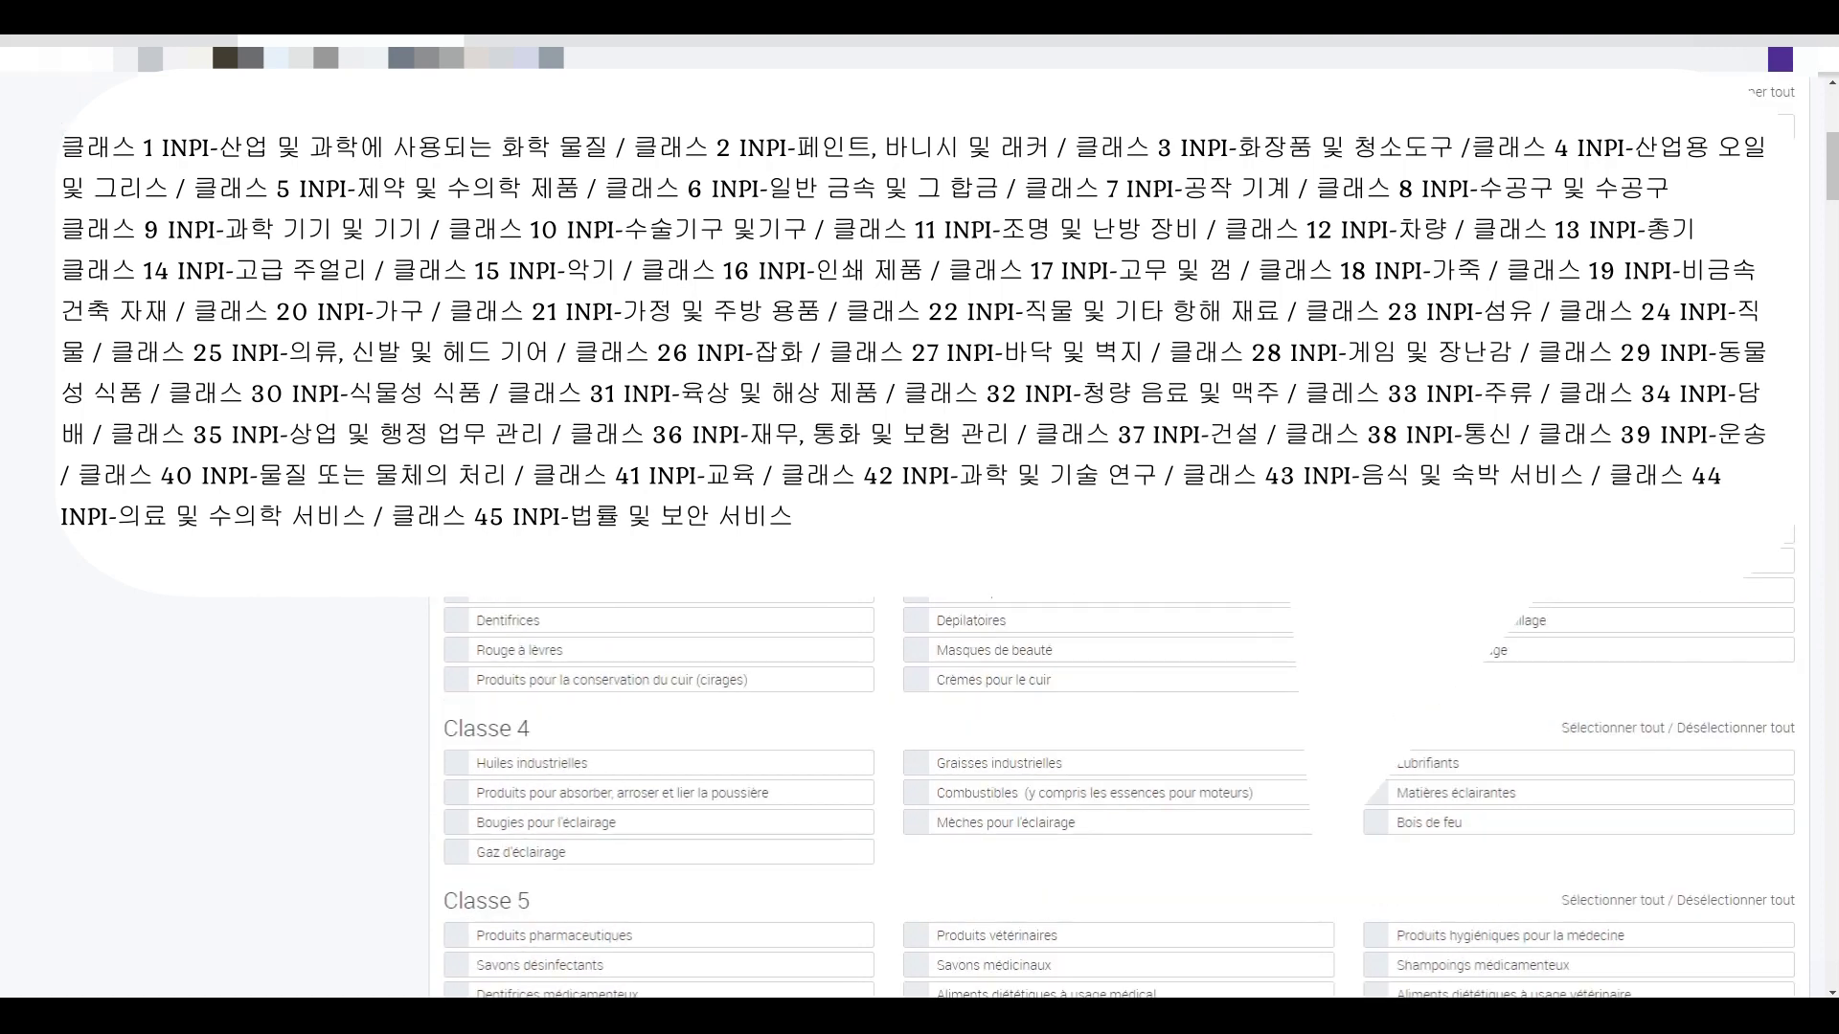
pyautogui.scroll(1, 661, 766)
pyautogui.click(454, 678)
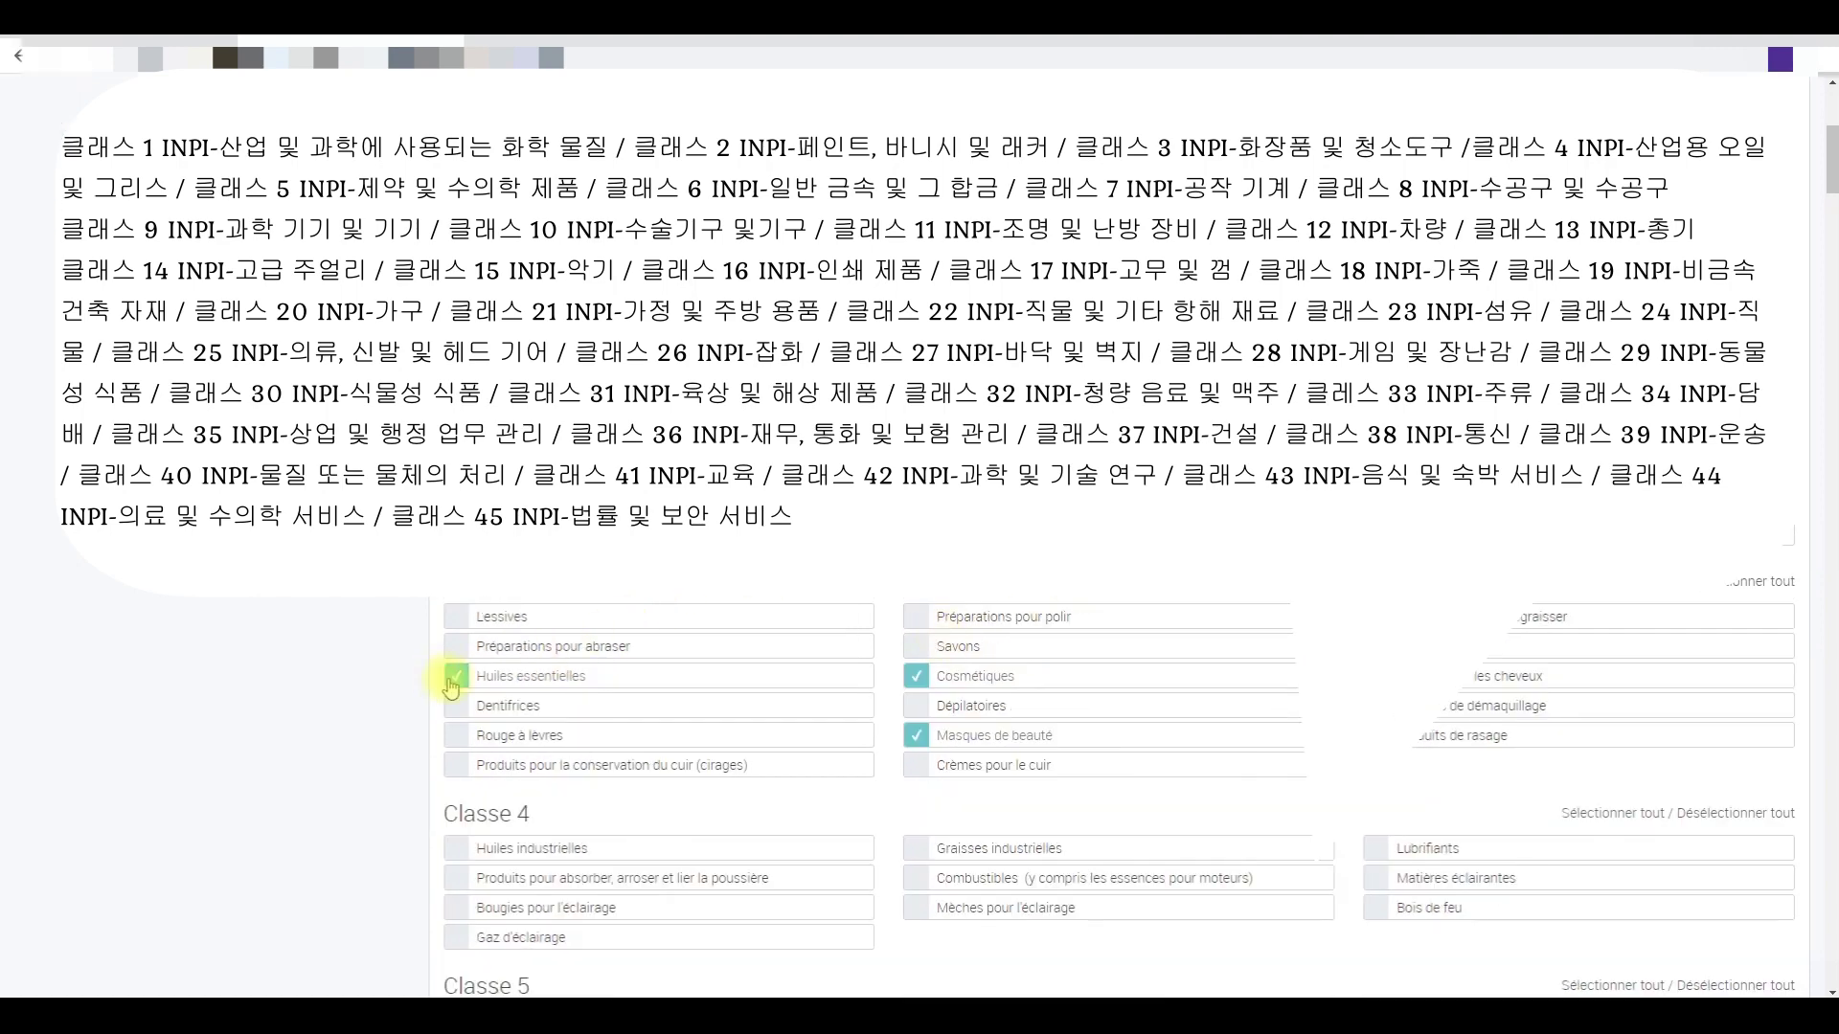
pyautogui.scroll(4, 470, 680)
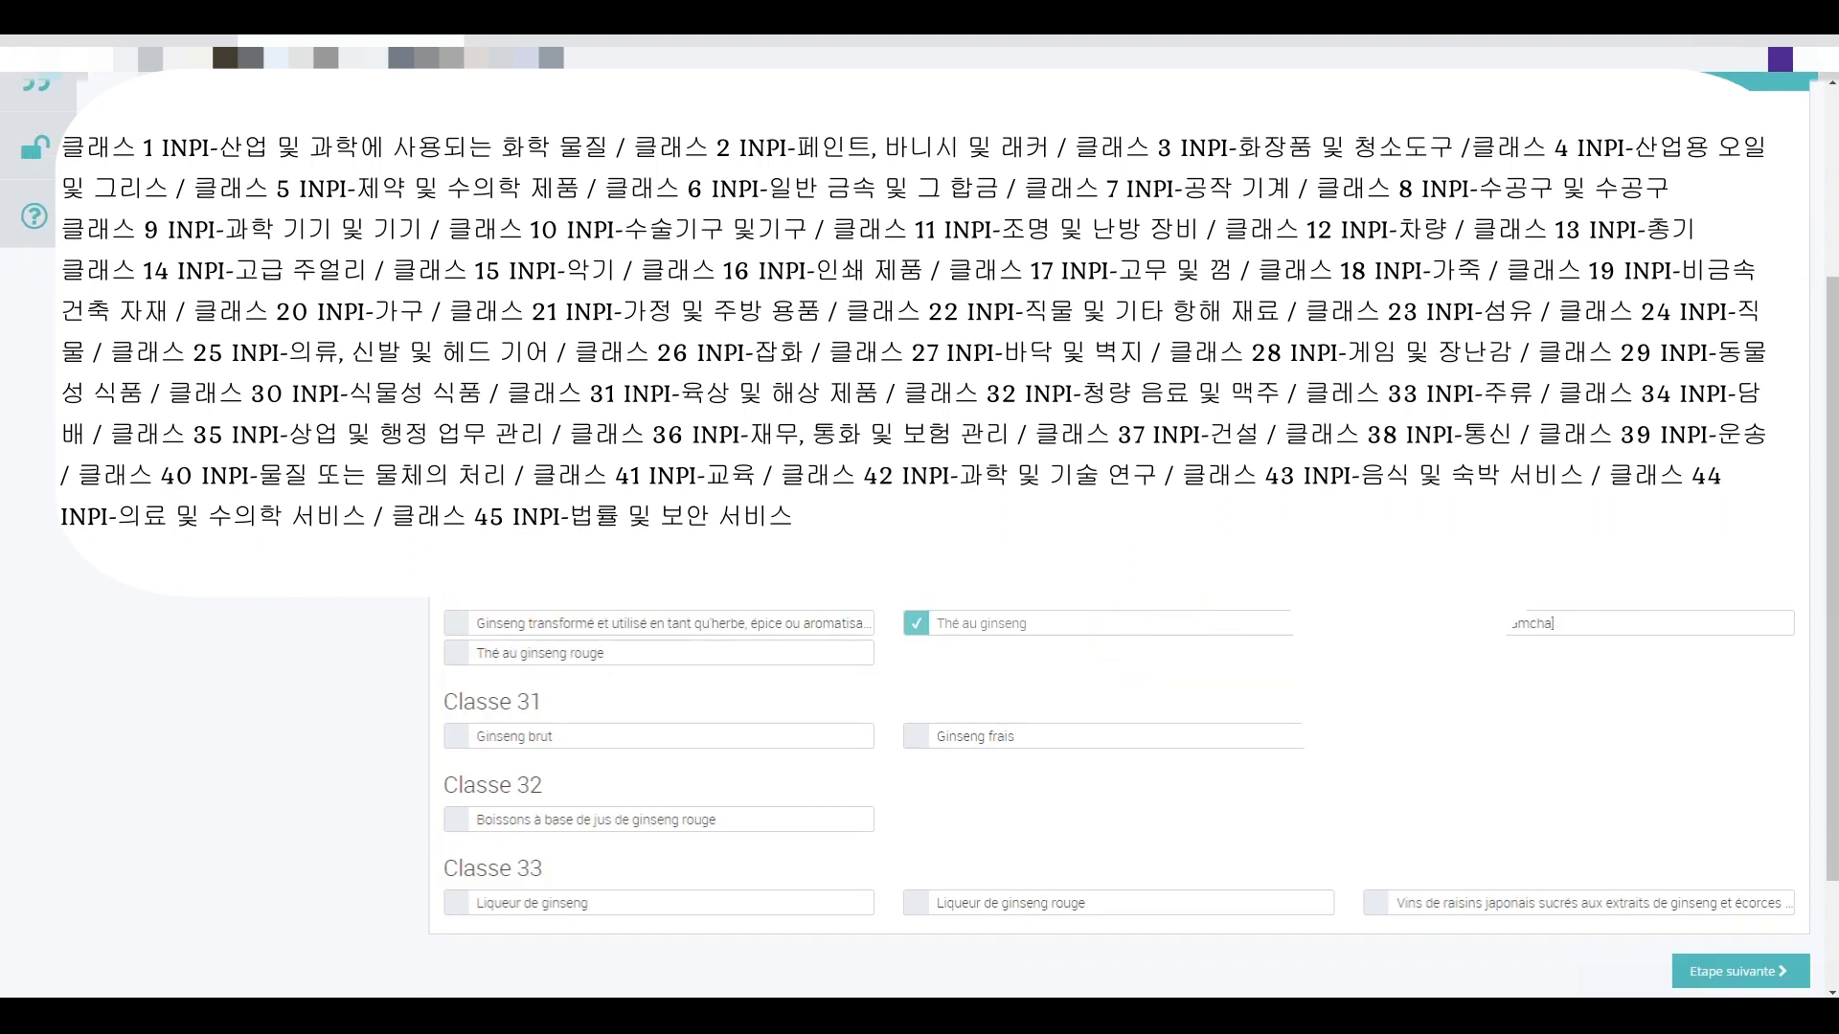
pyautogui.scroll(-2, 1121, 766)
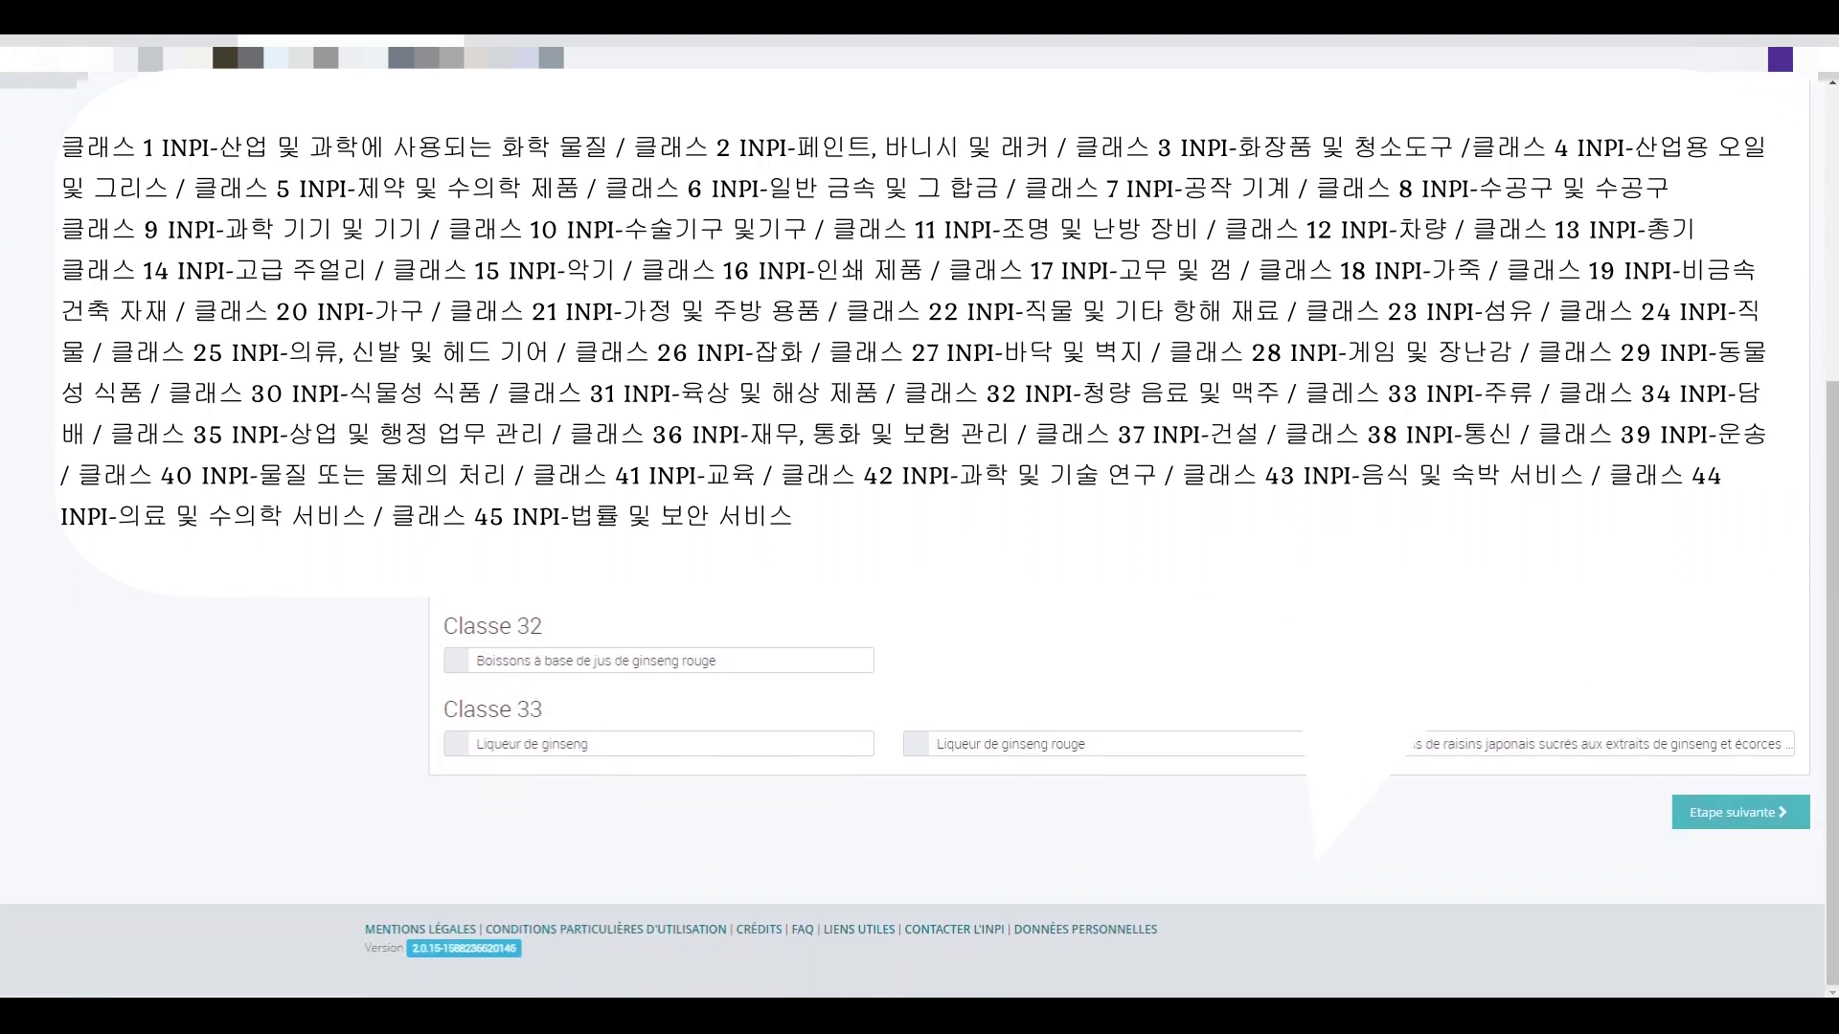
# Proceed through the optional sections to the Recapitulatif, adding no priority claim and leaving Extension Polynésie Française at Non
pyautogui.scroll(6, 1121, 766)
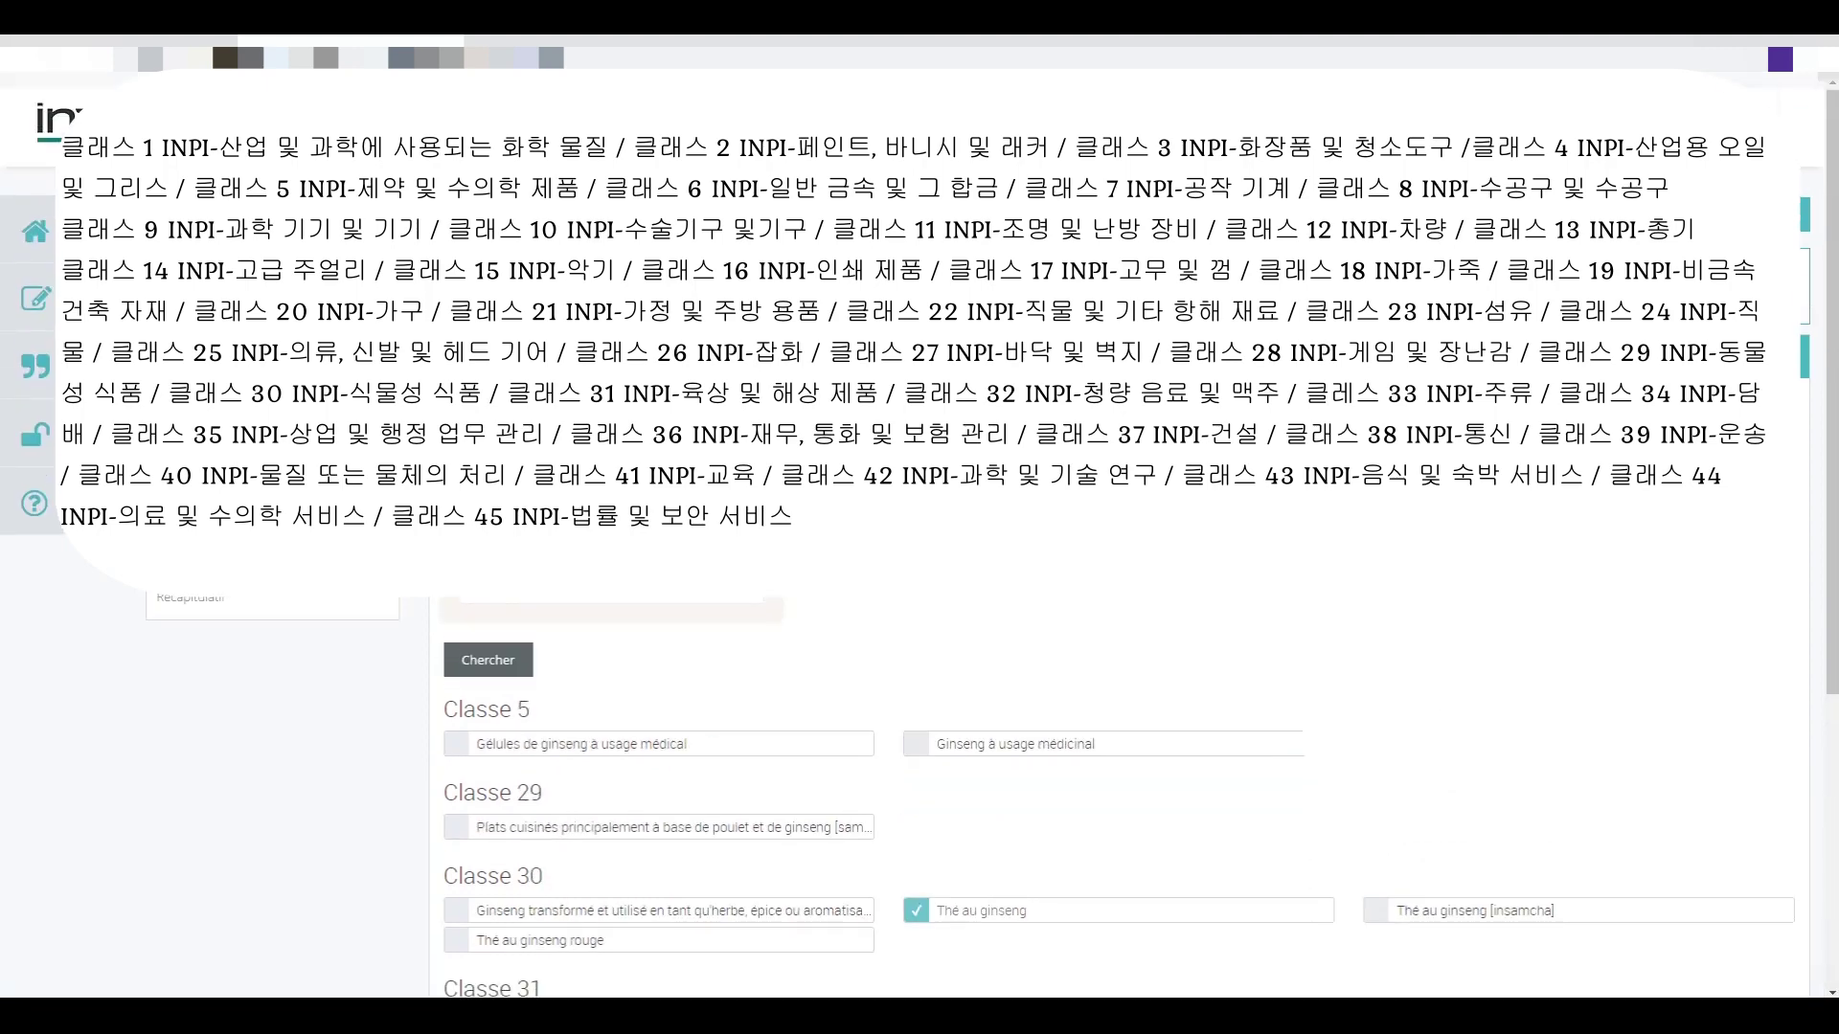
pyautogui.scroll(-5, 1120, 767)
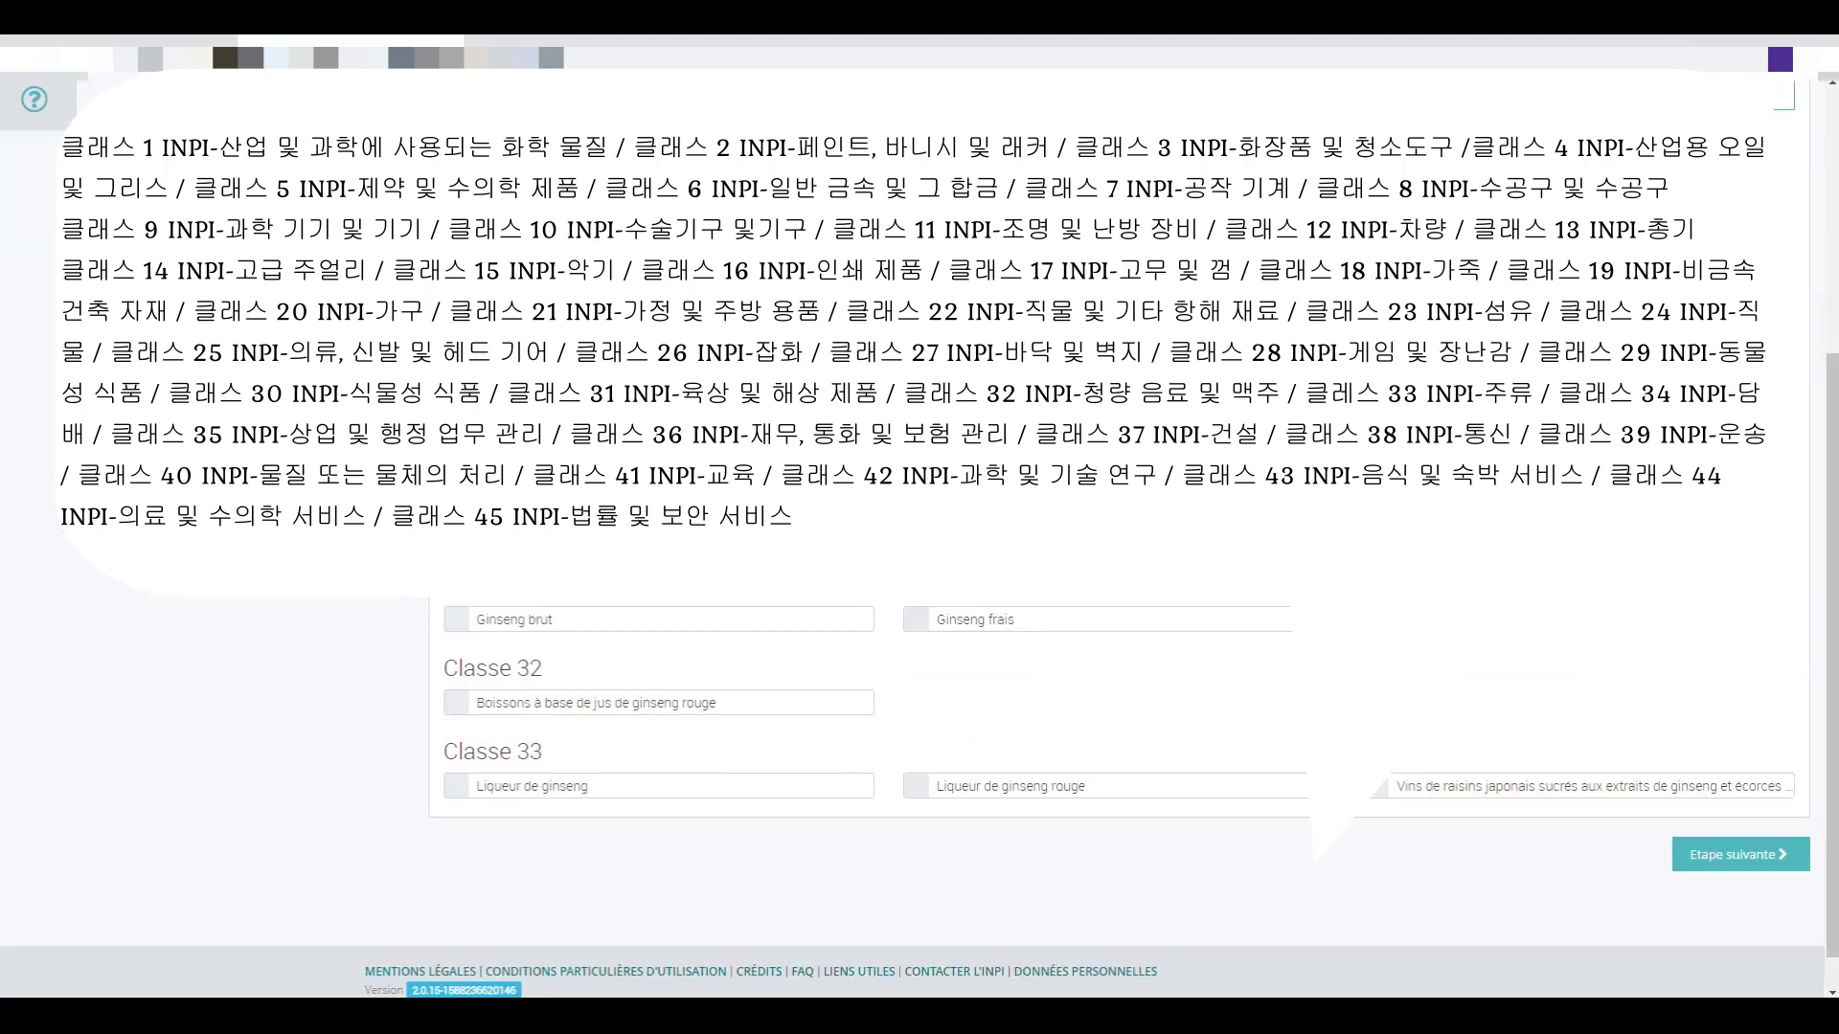
pyautogui.click(1700, 810)
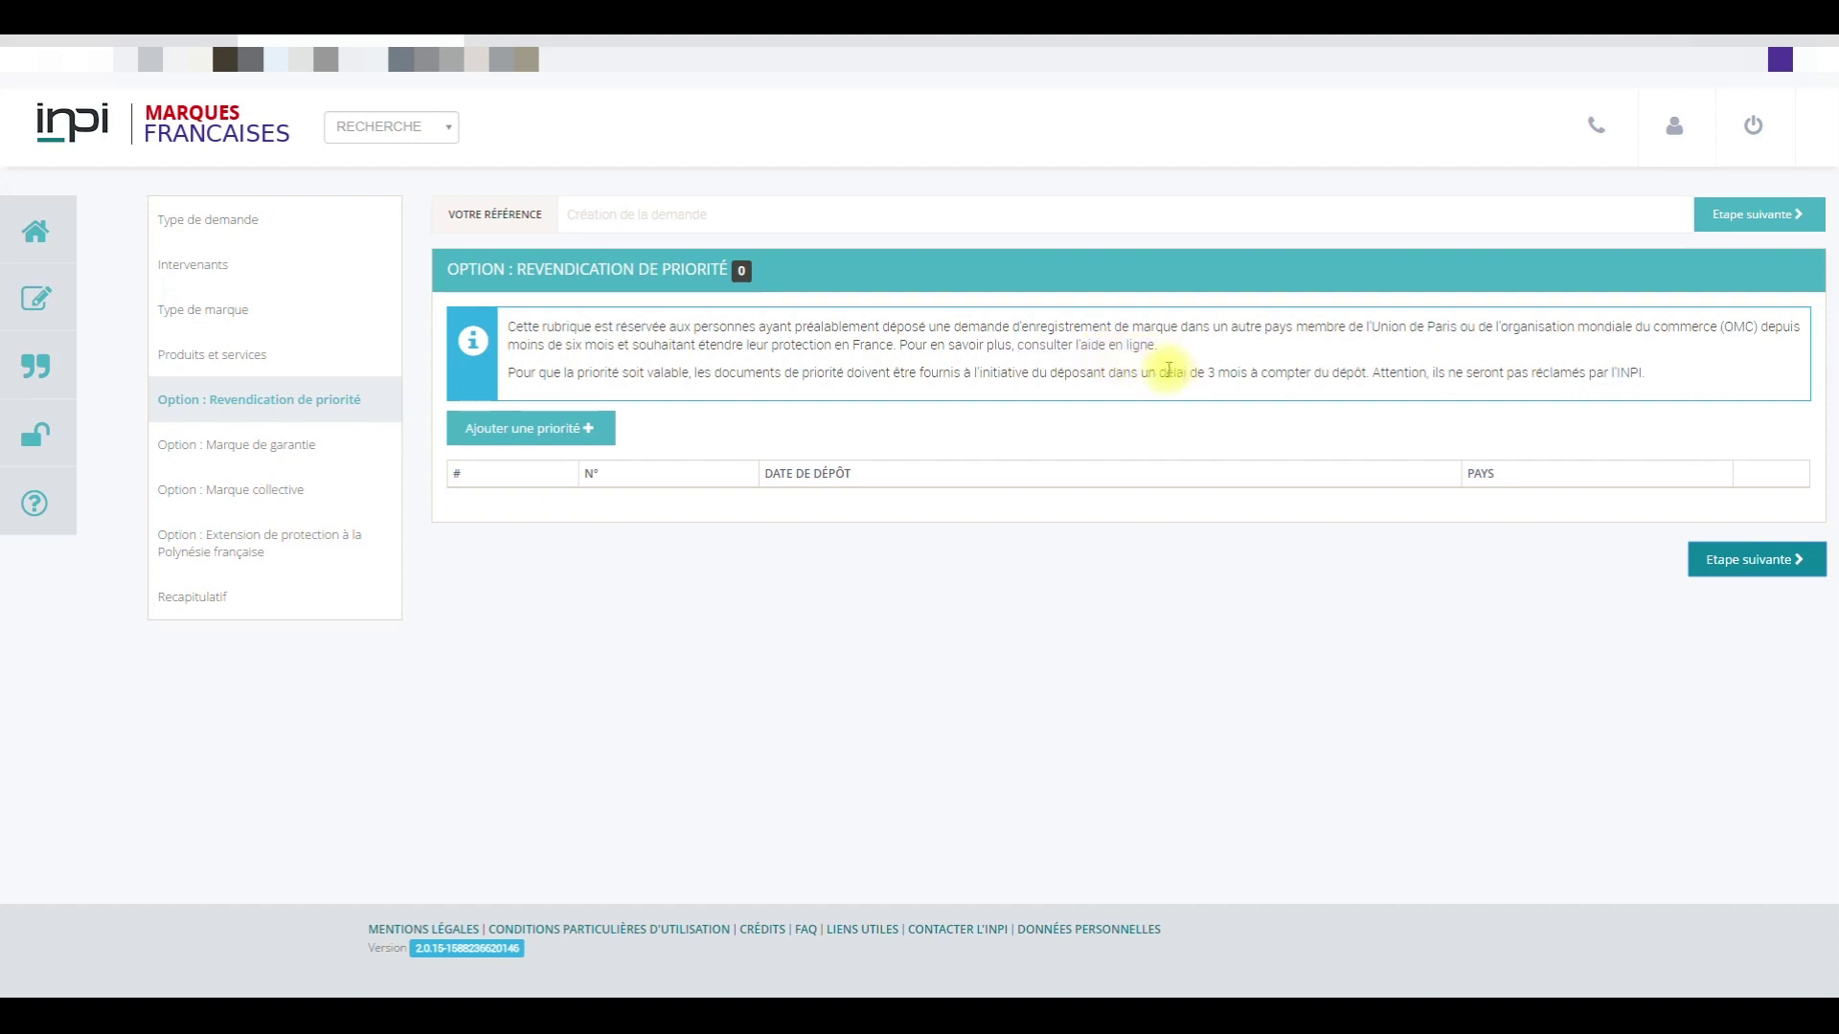
pyautogui.click(1706, 561)
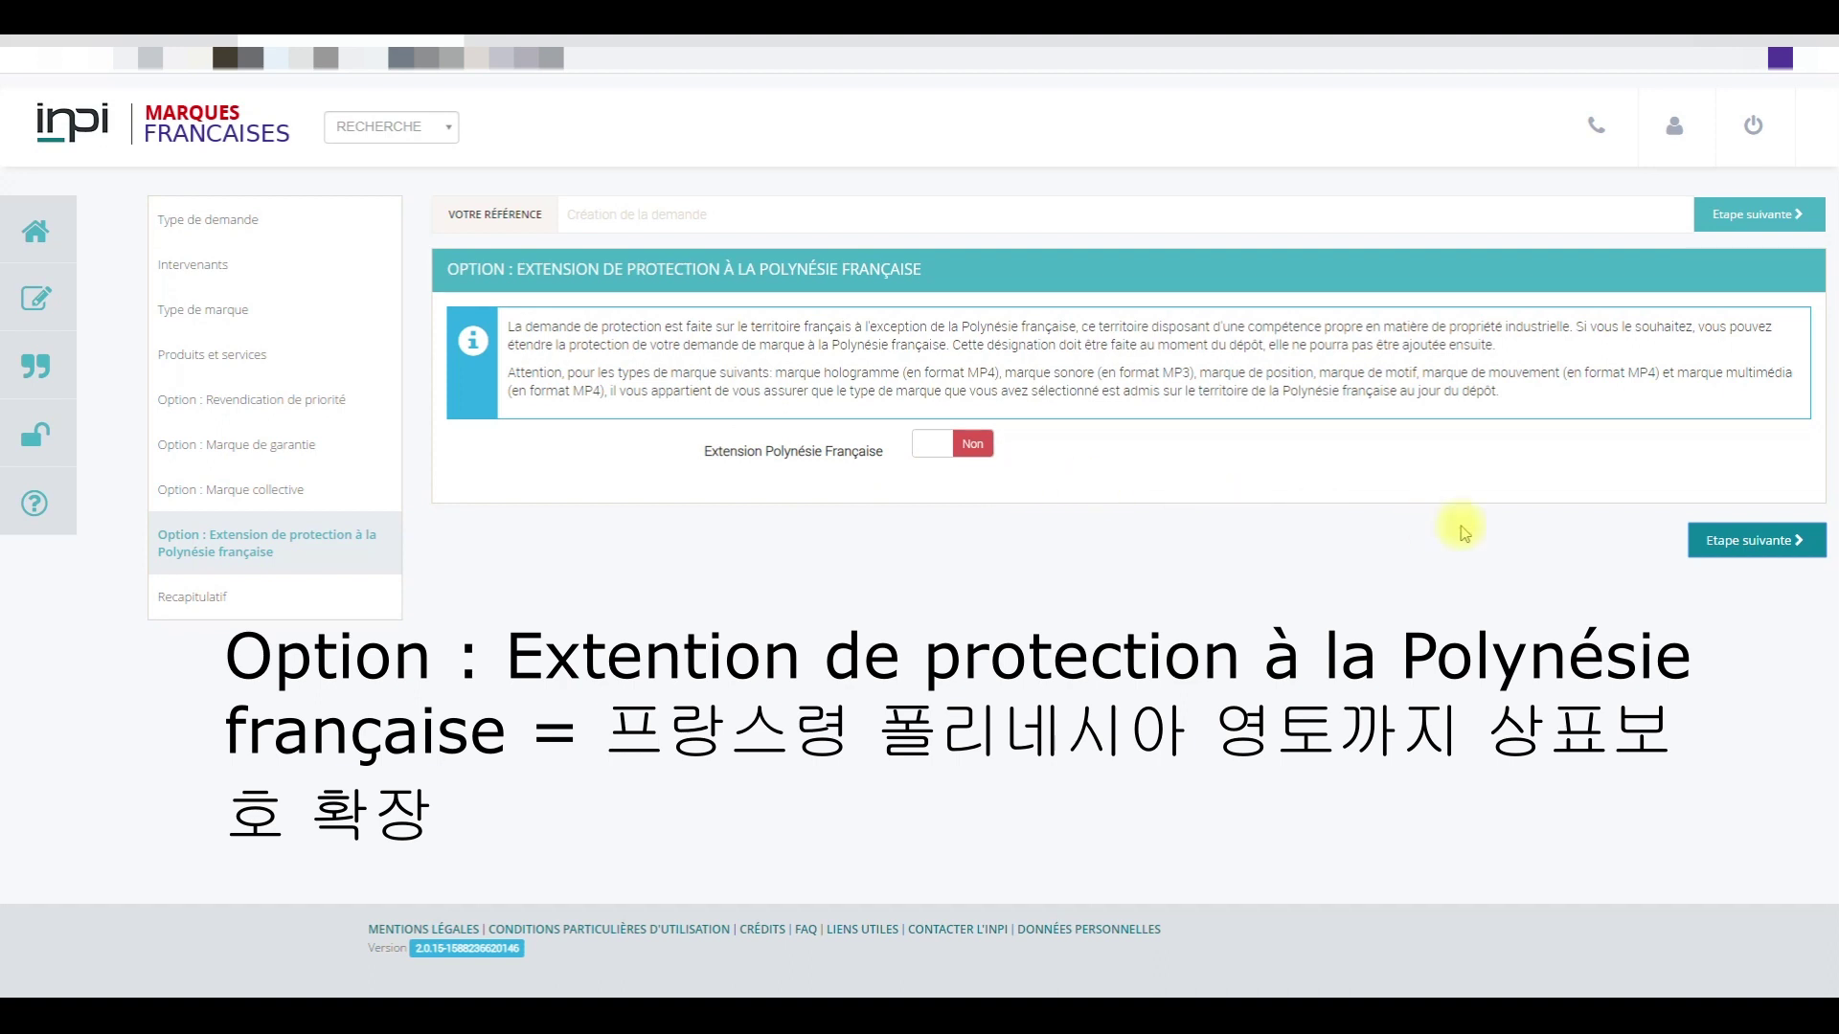
pyautogui.click(1736, 542)
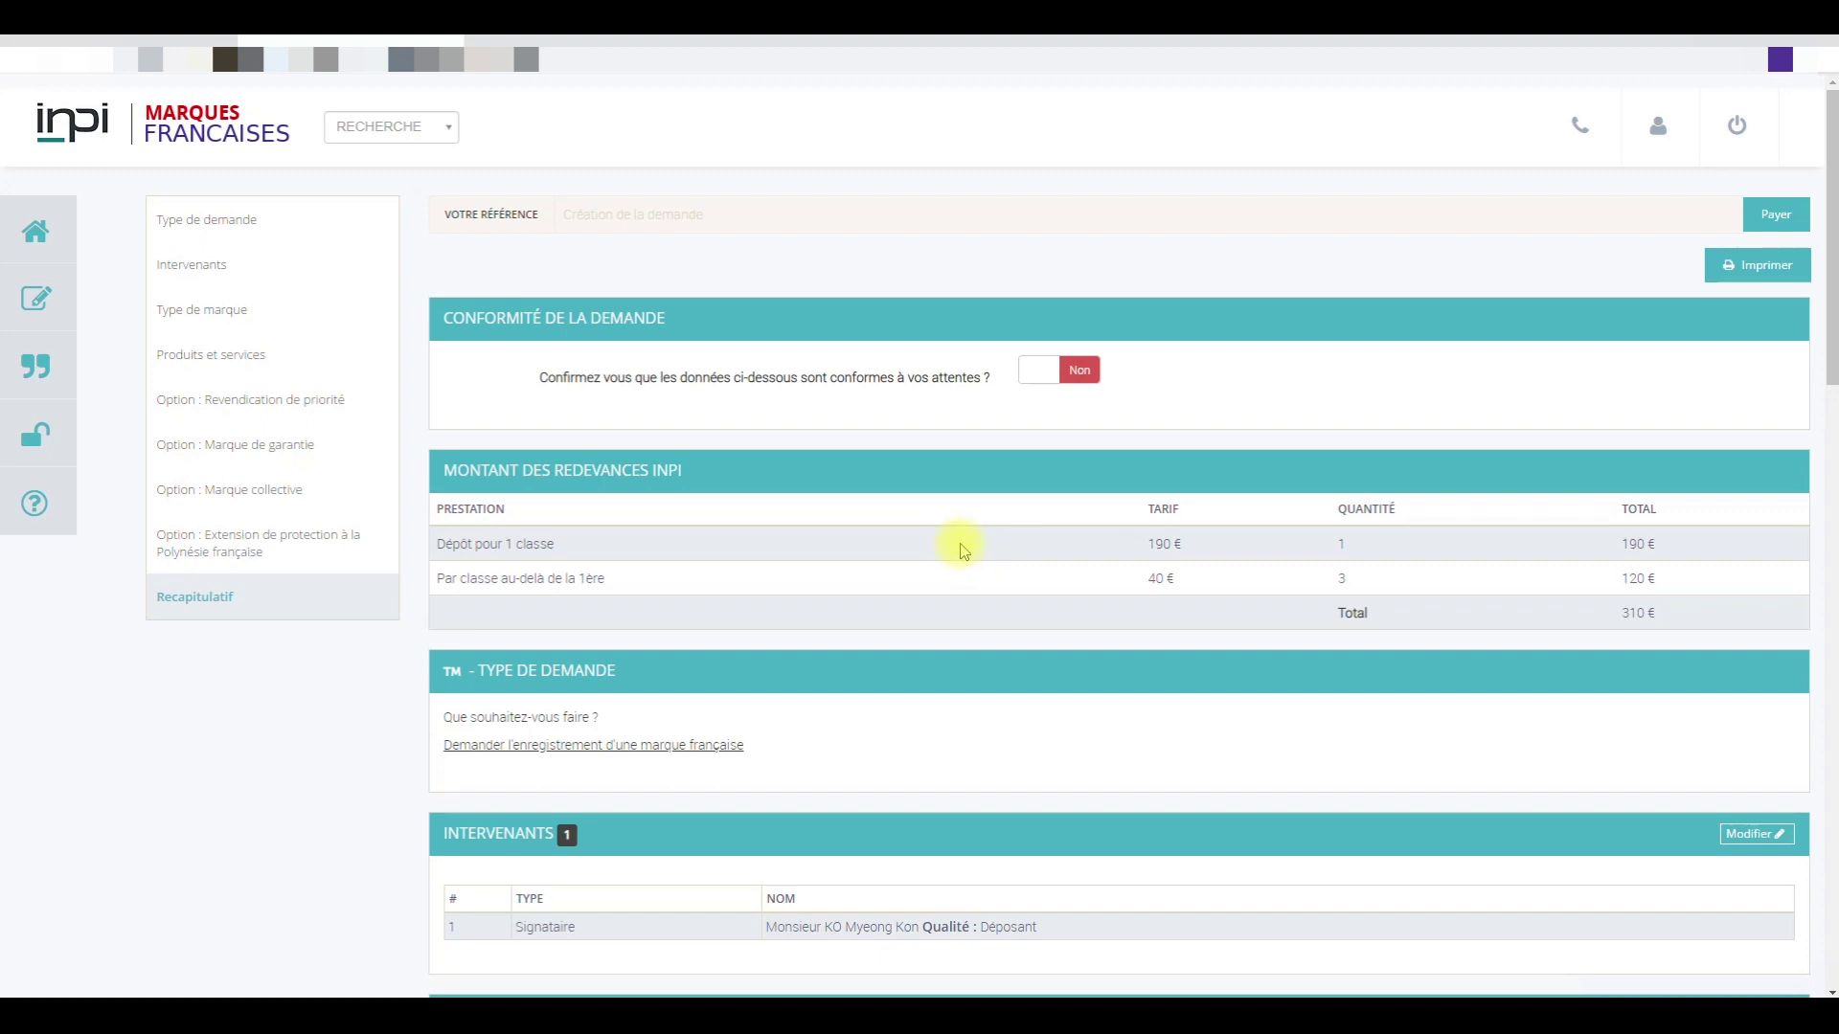
pyautogui.scroll(-1, 702, 600)
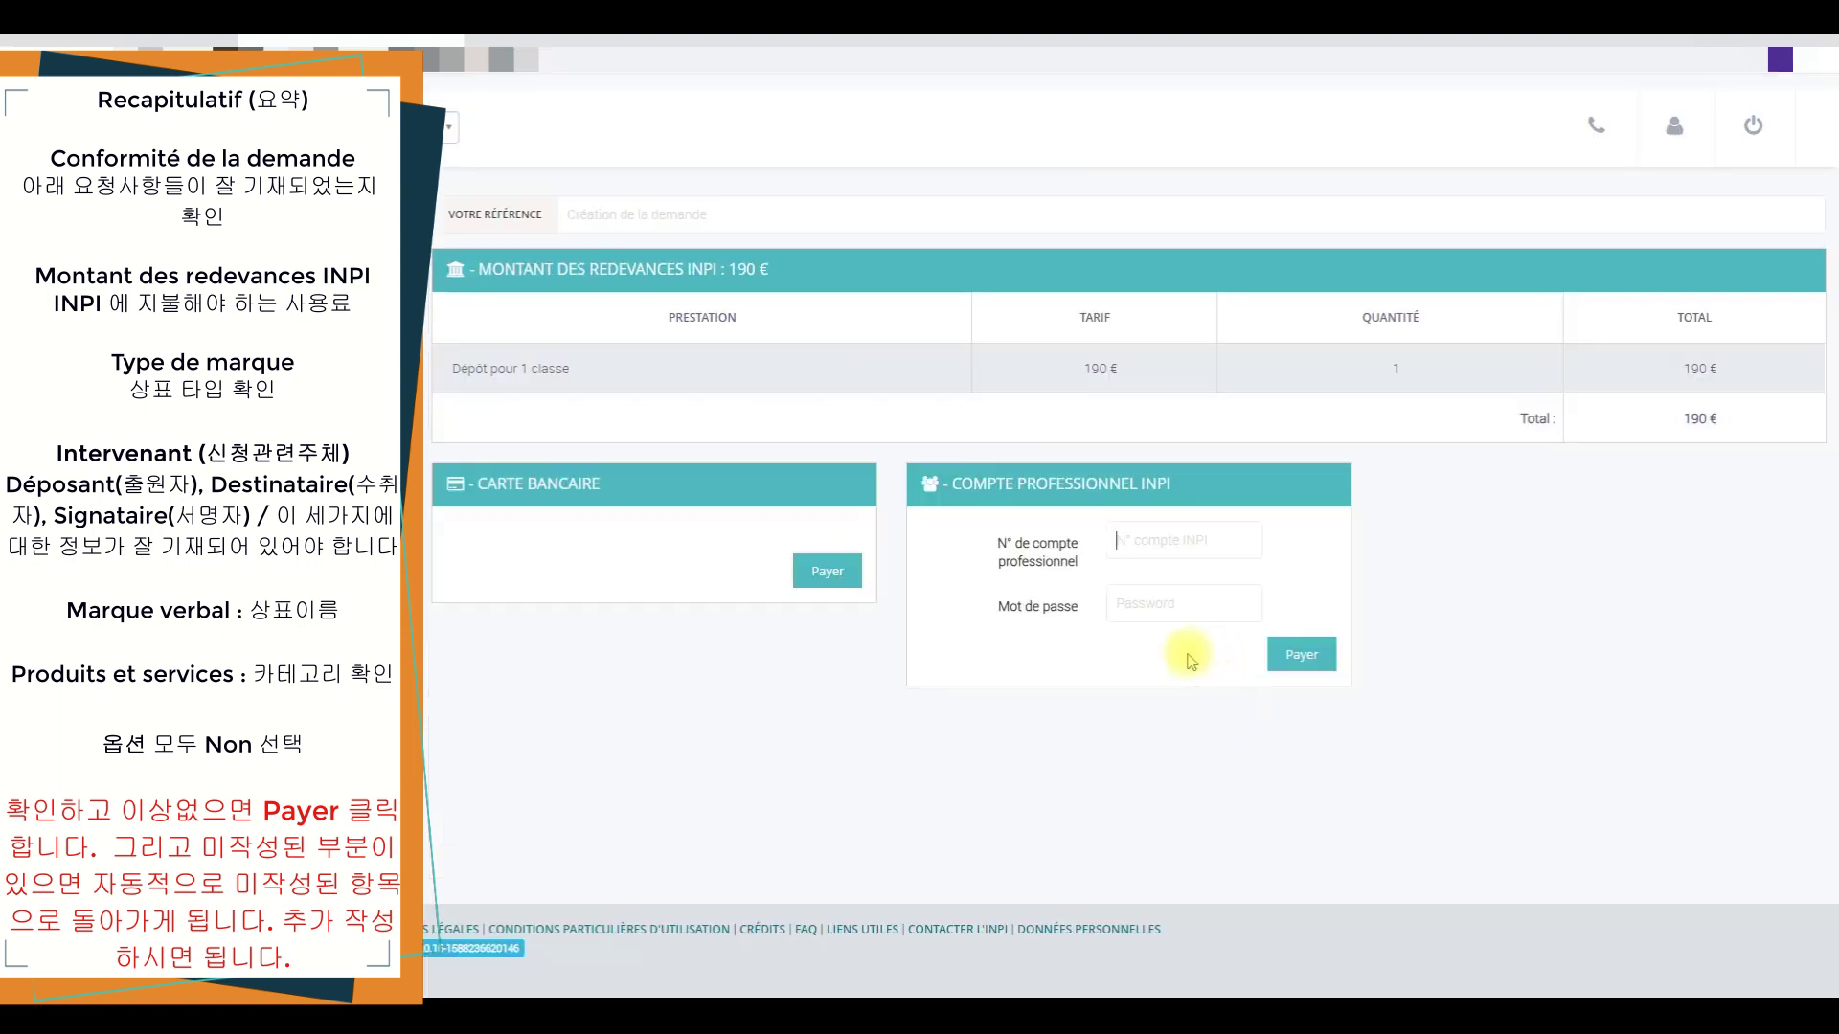
# Choose bank card payment for the INPI fees instead of the professional account and continue to the payment page
pyautogui.click(1153, 540)
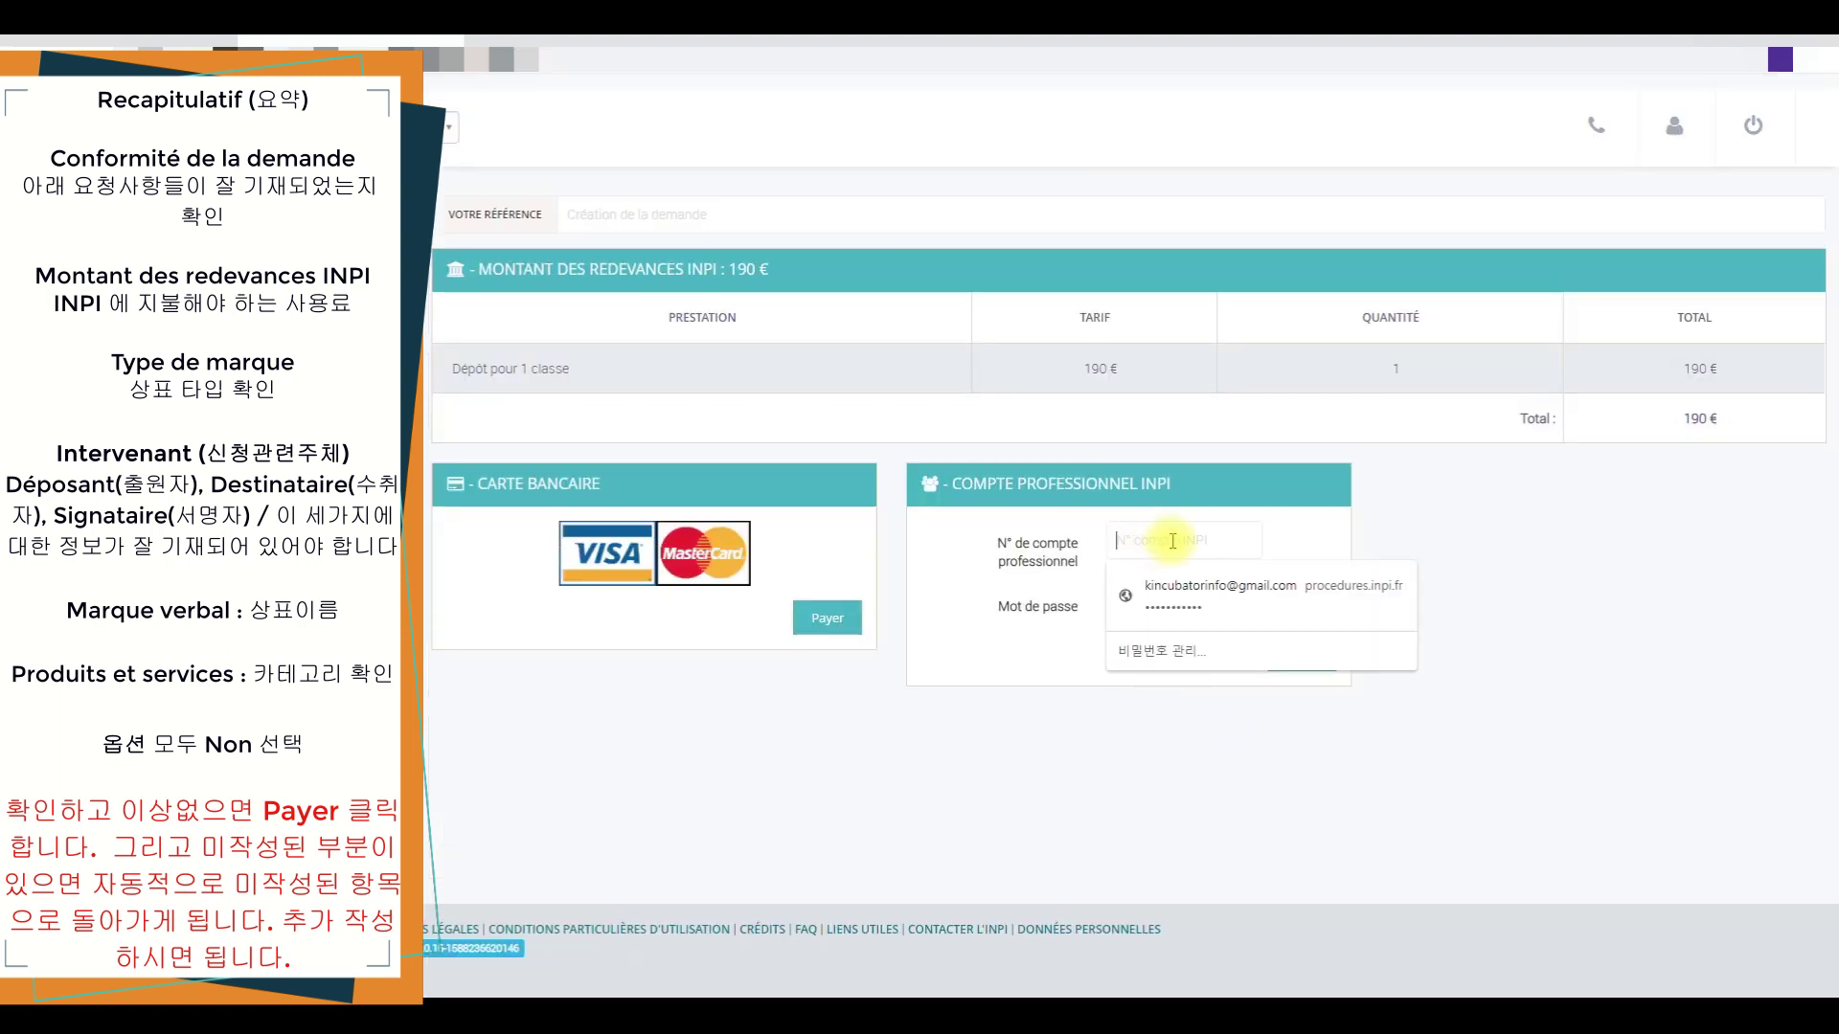
pyautogui.click(855, 730)
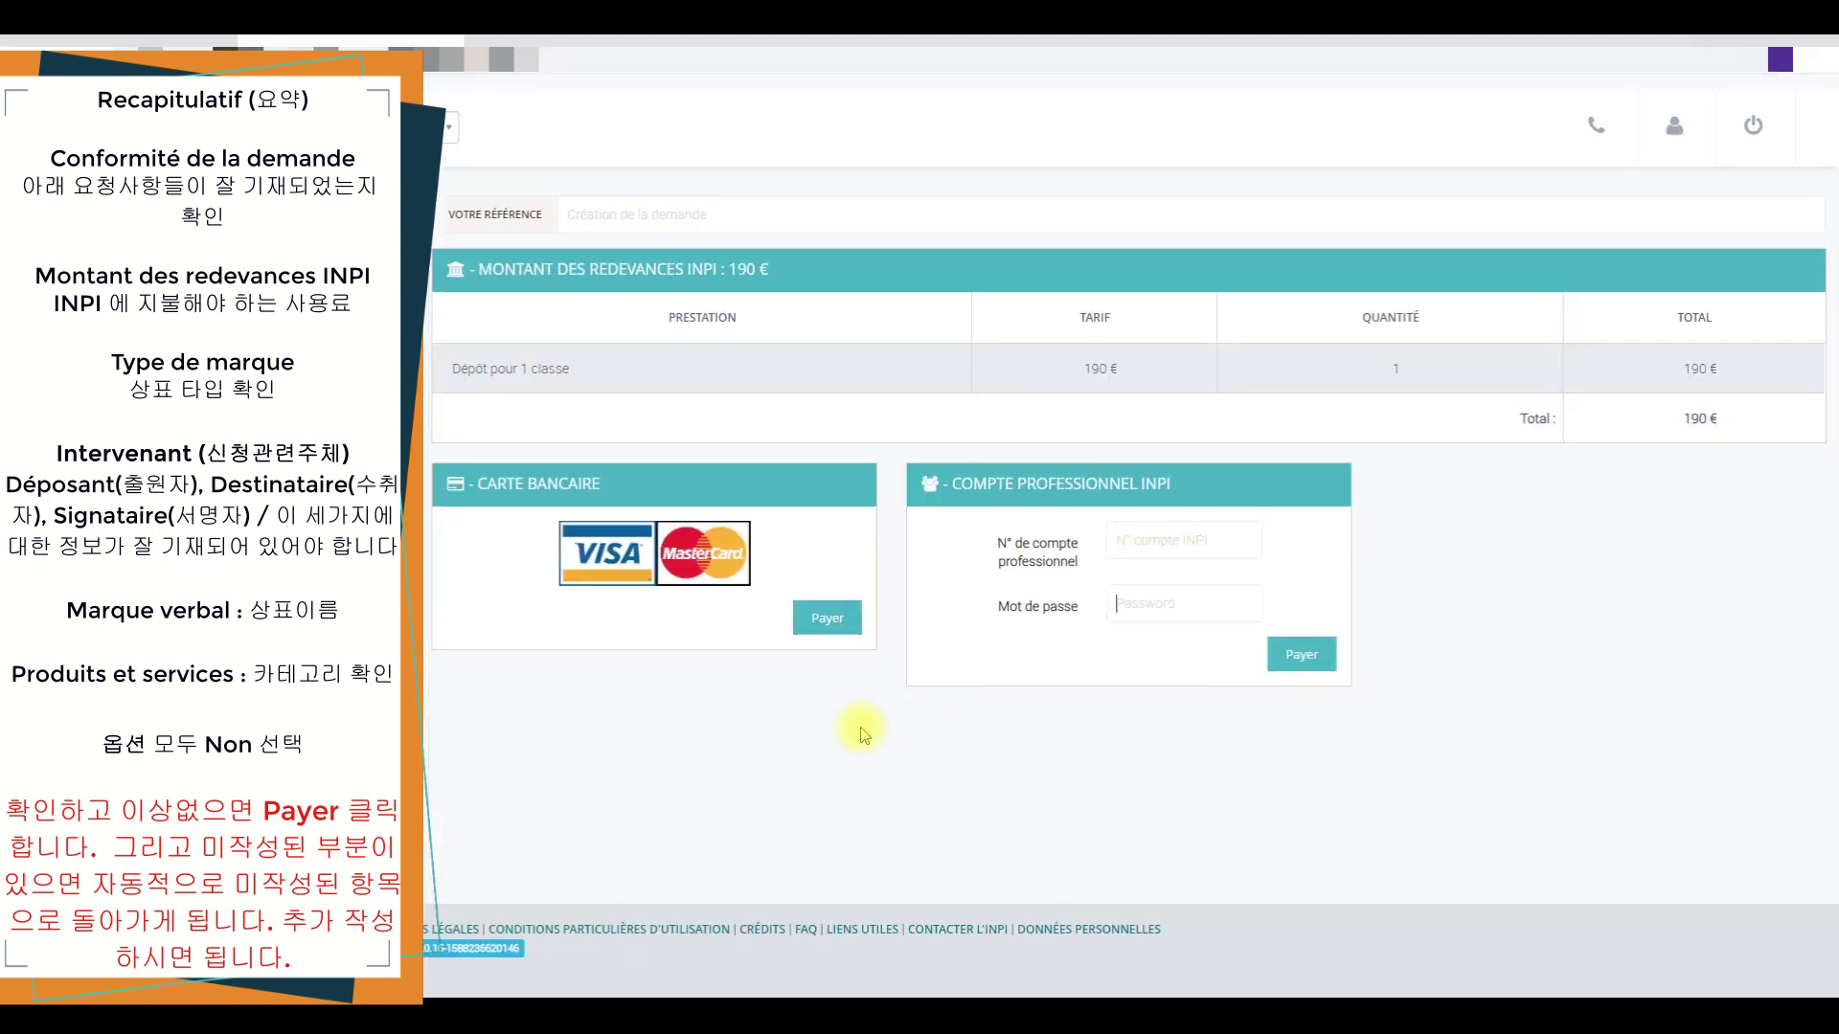
pyautogui.click(597, 559)
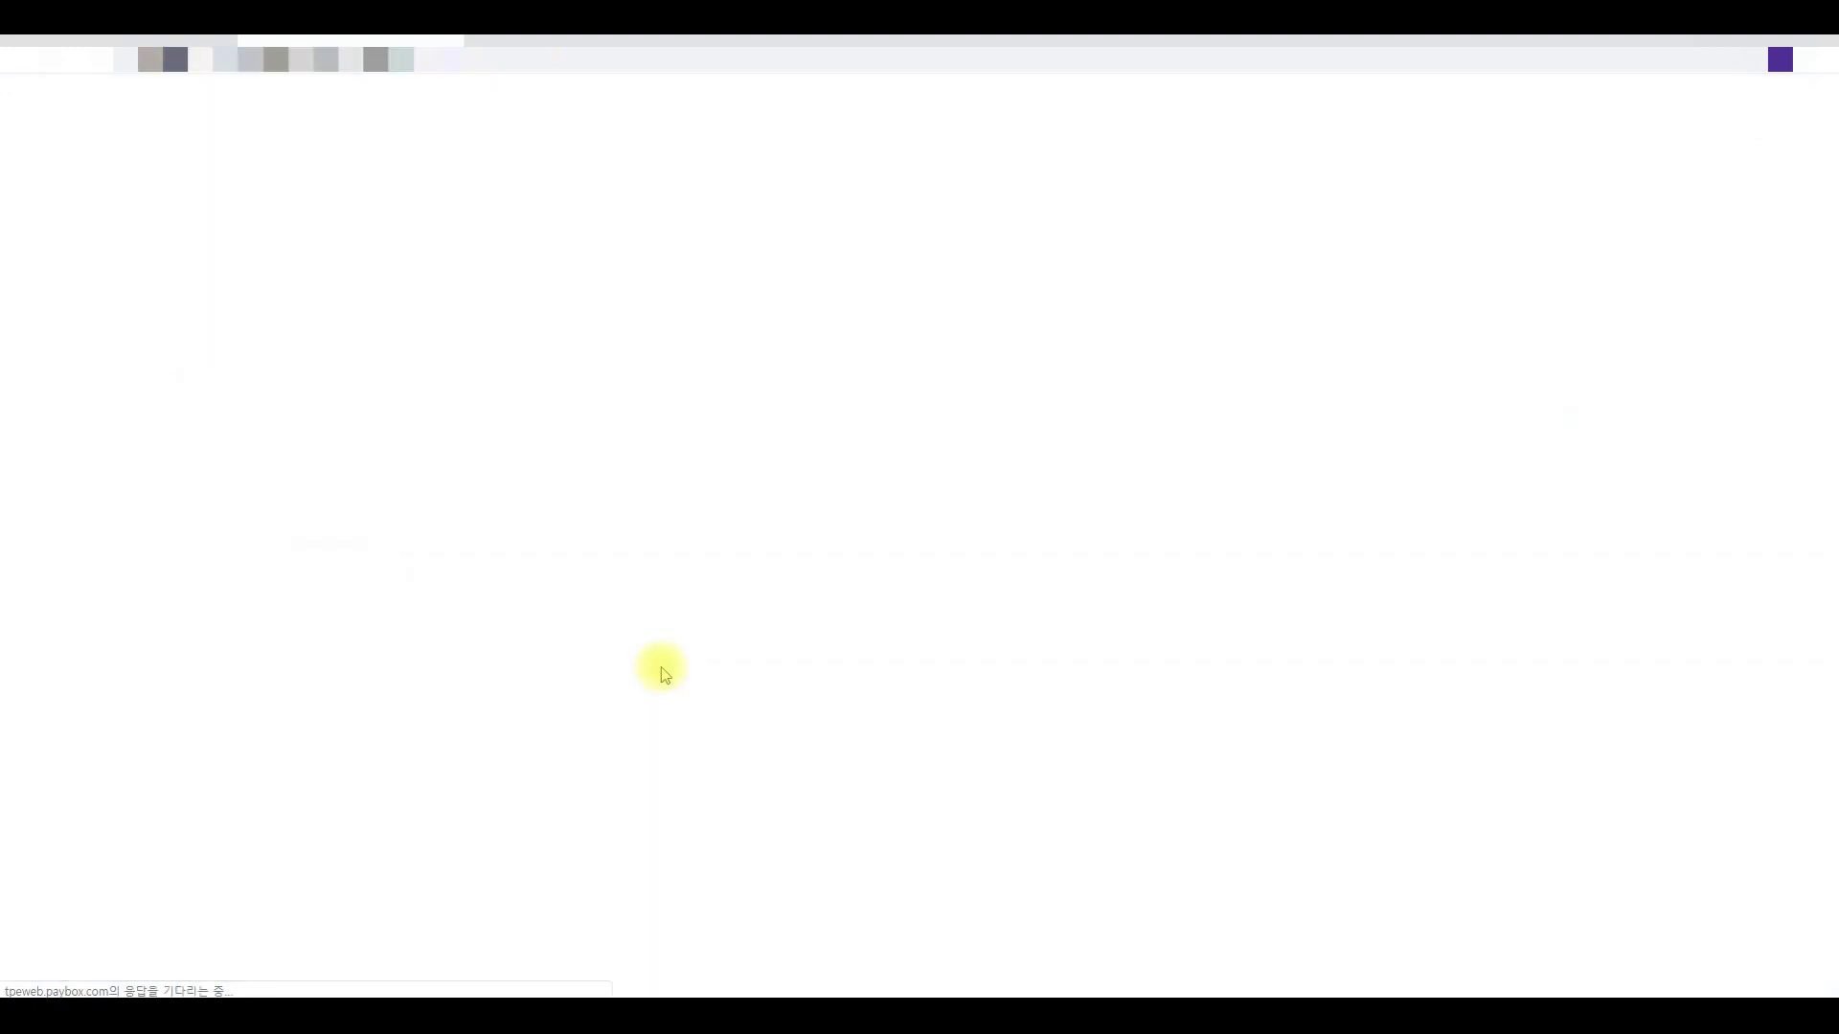
pyautogui.click(946, 229)
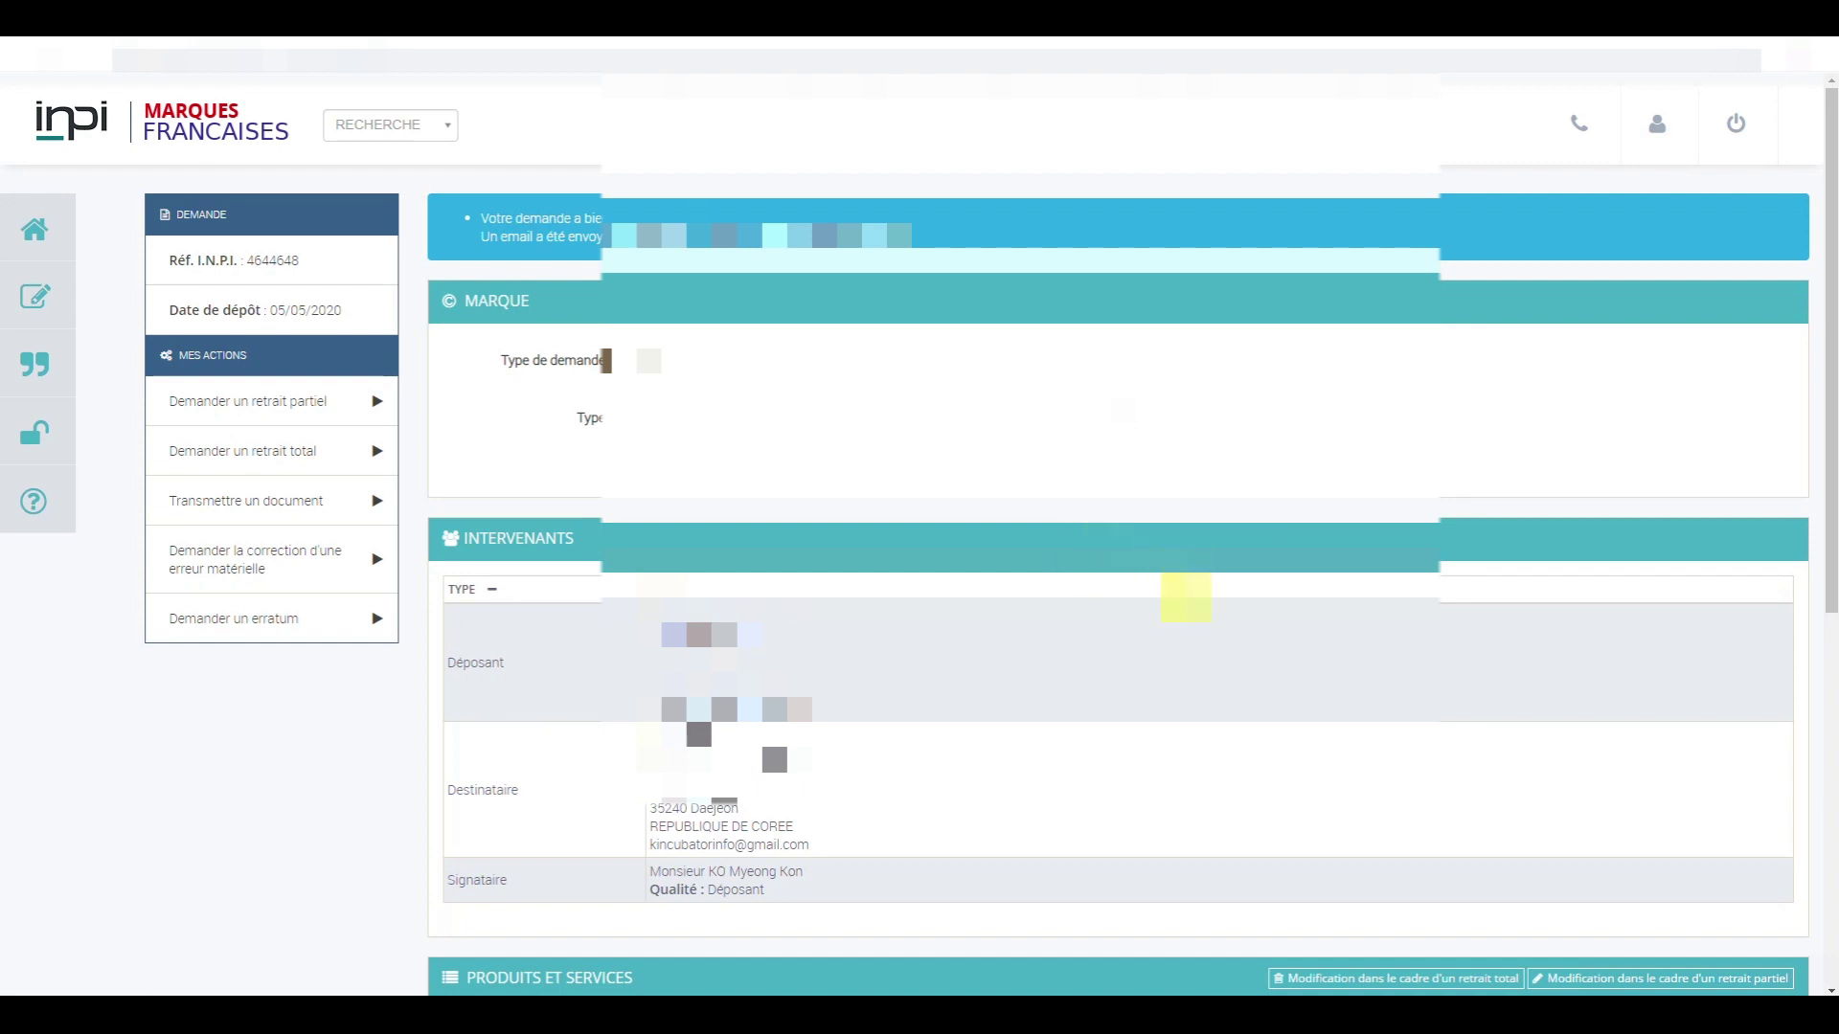
# Download the filing document from the submitted application's Documents section and open the Recapitulatif PDF
pyautogui.scroll(-3, 1111, 575)
pyautogui.scroll(-4, 1111, 575)
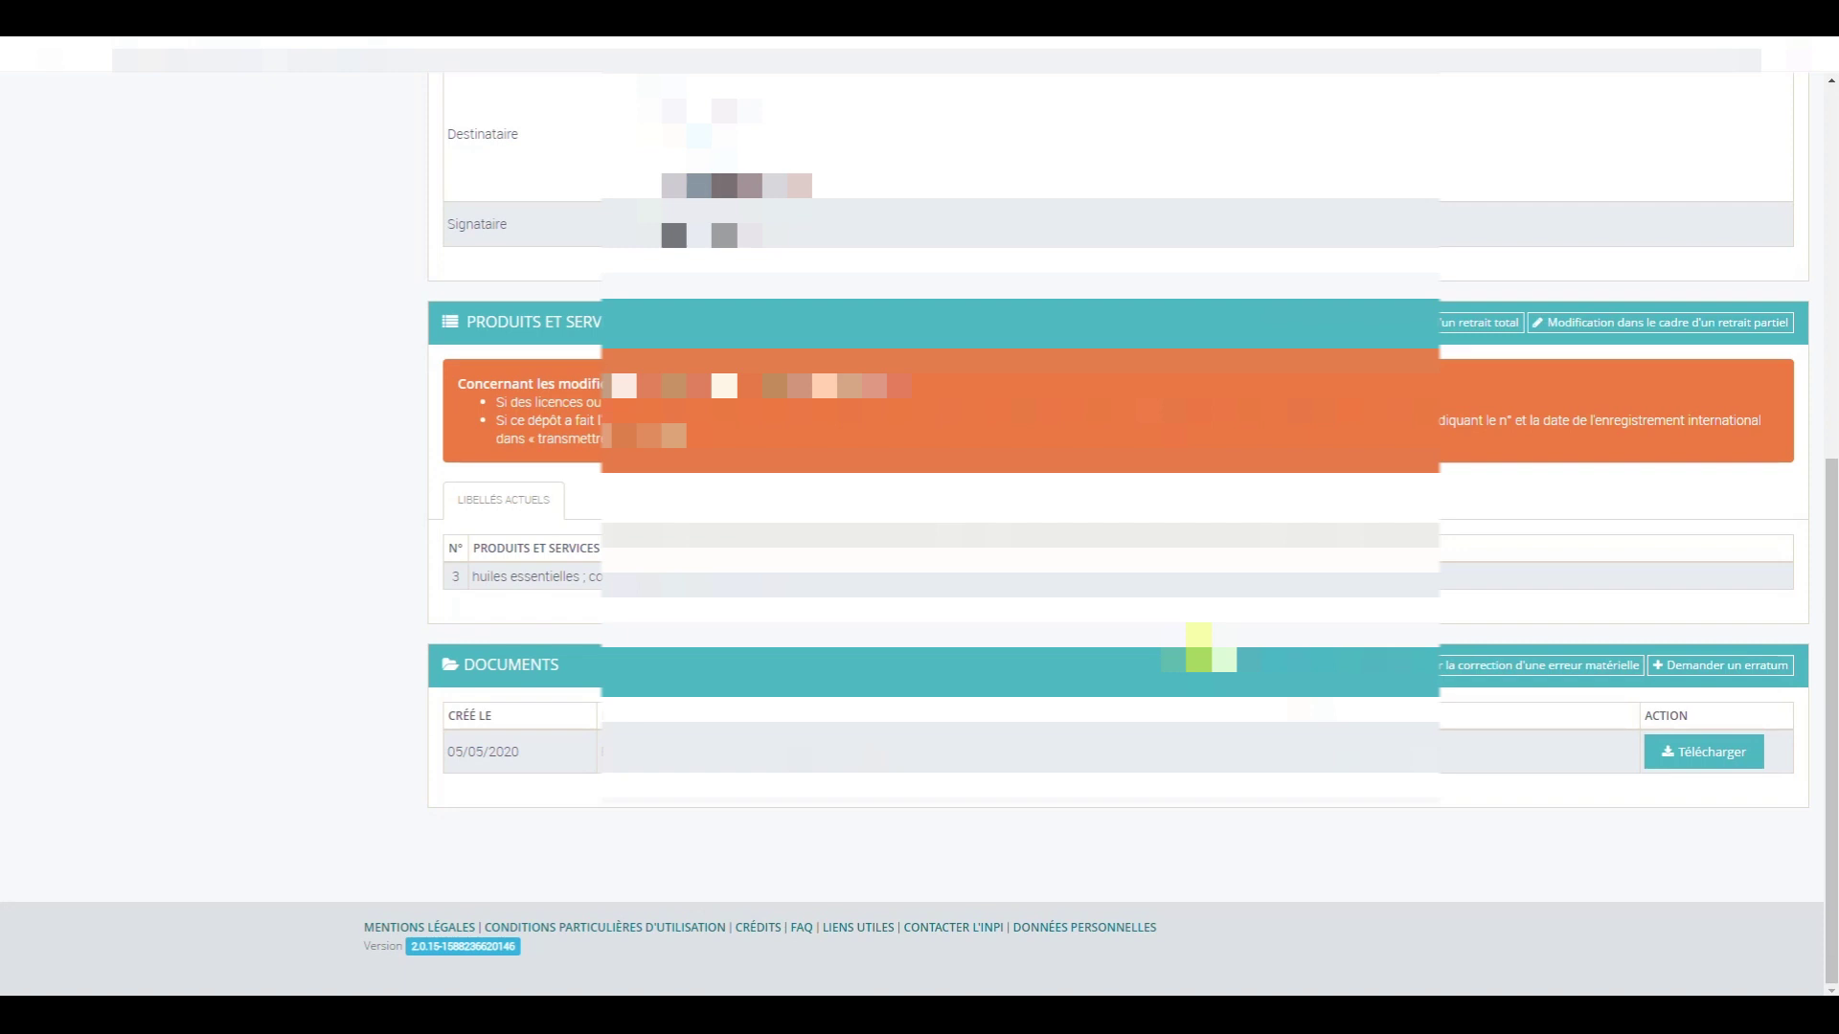
pyautogui.click(1725, 753)
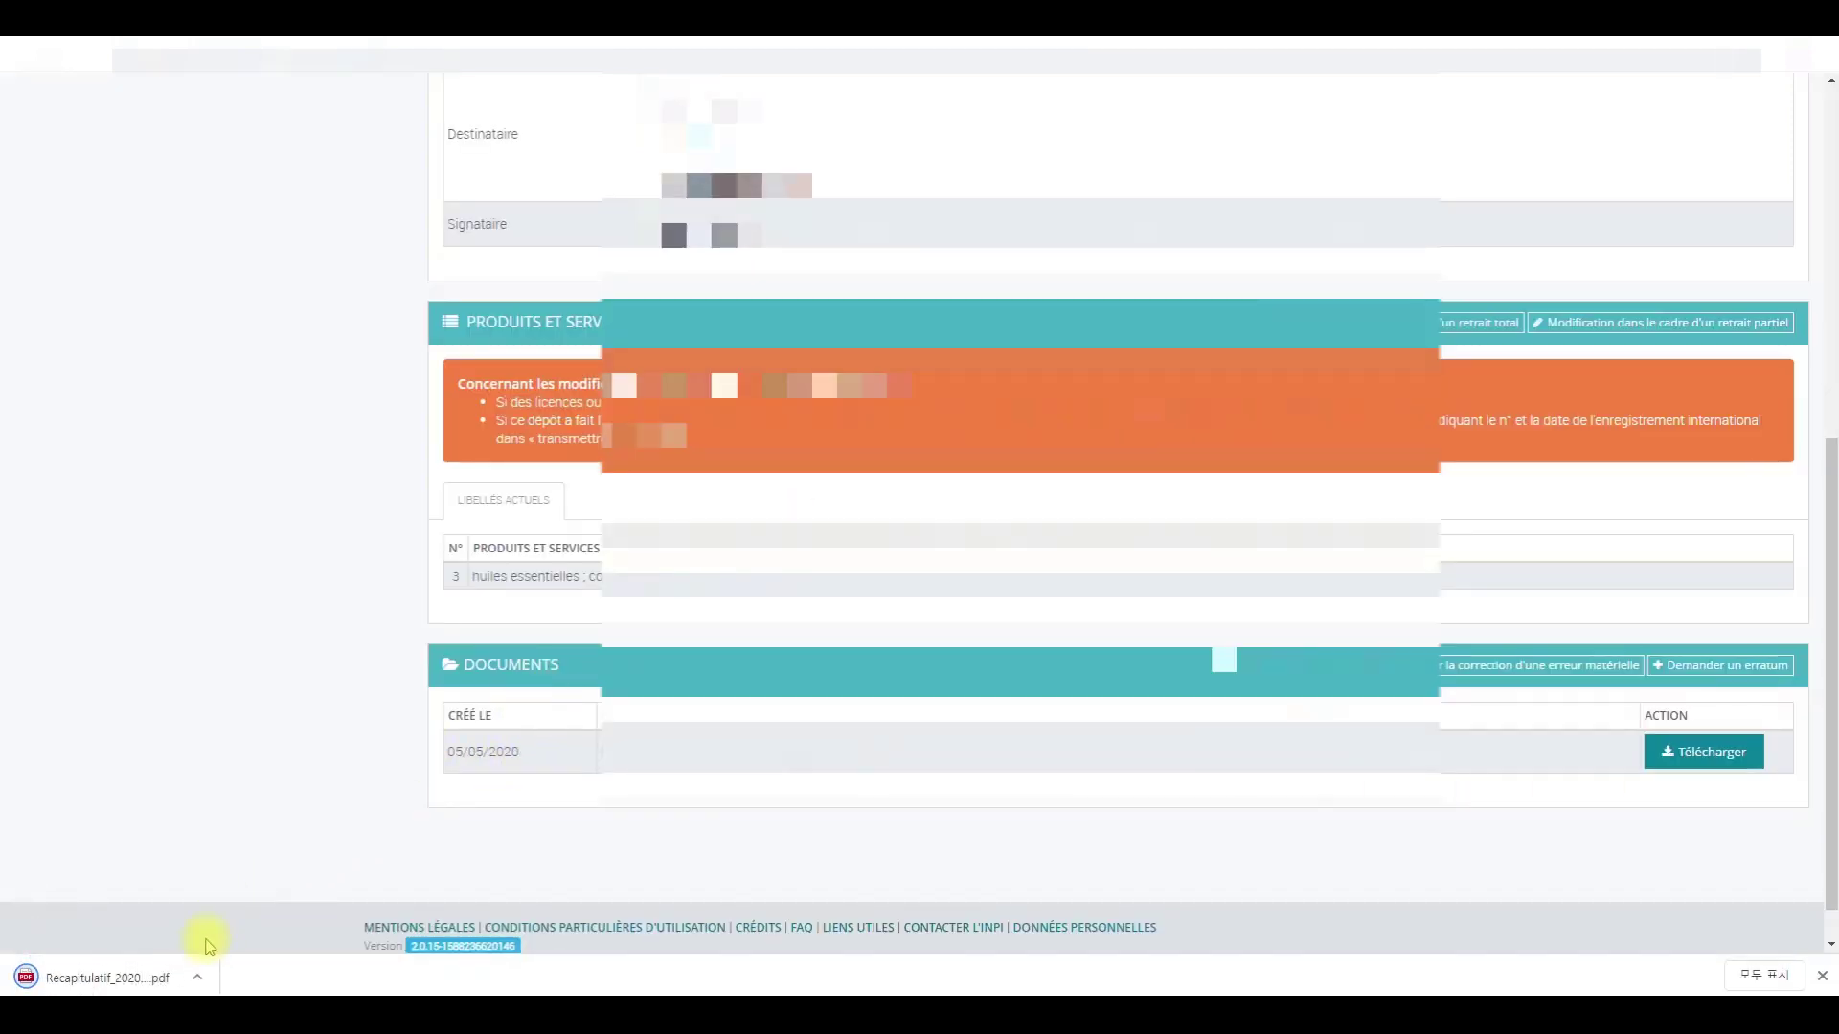
pyautogui.click(186, 977)
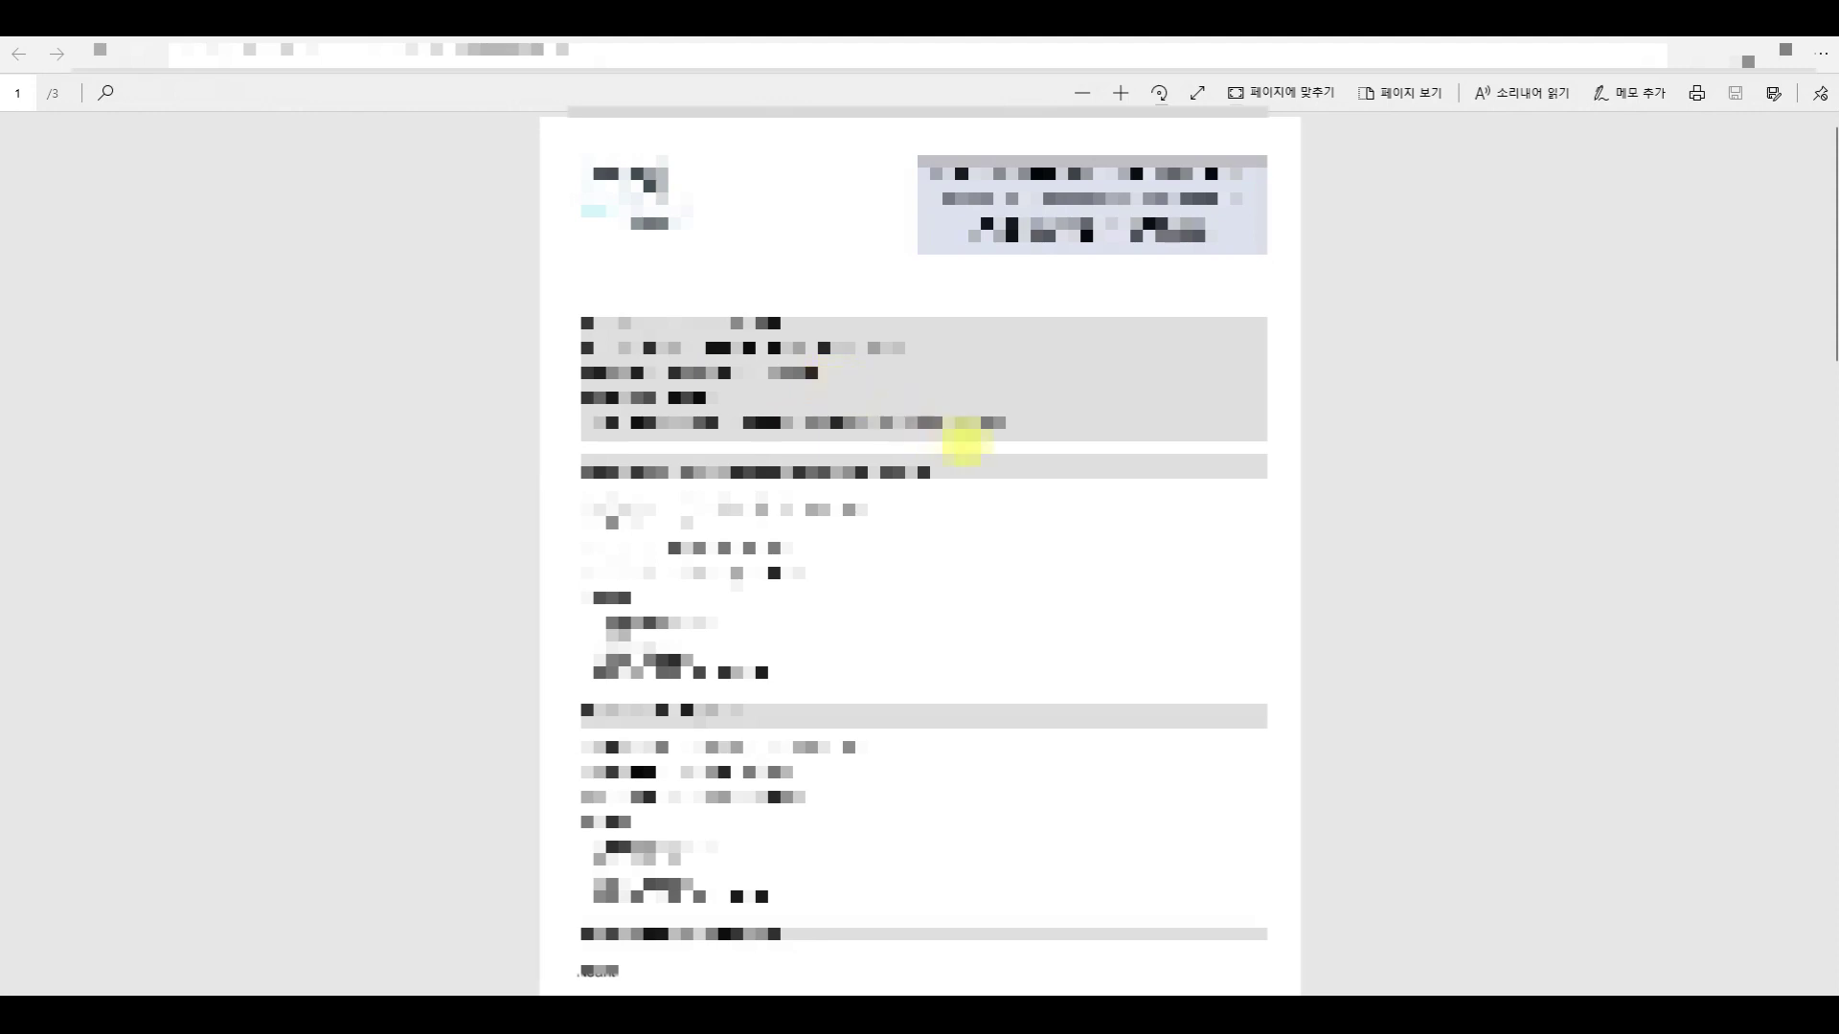
# Review all three pages of the application summary PDF, including the parties, goods classes, options and payment details
pyautogui.scroll(-8, 987, 460)
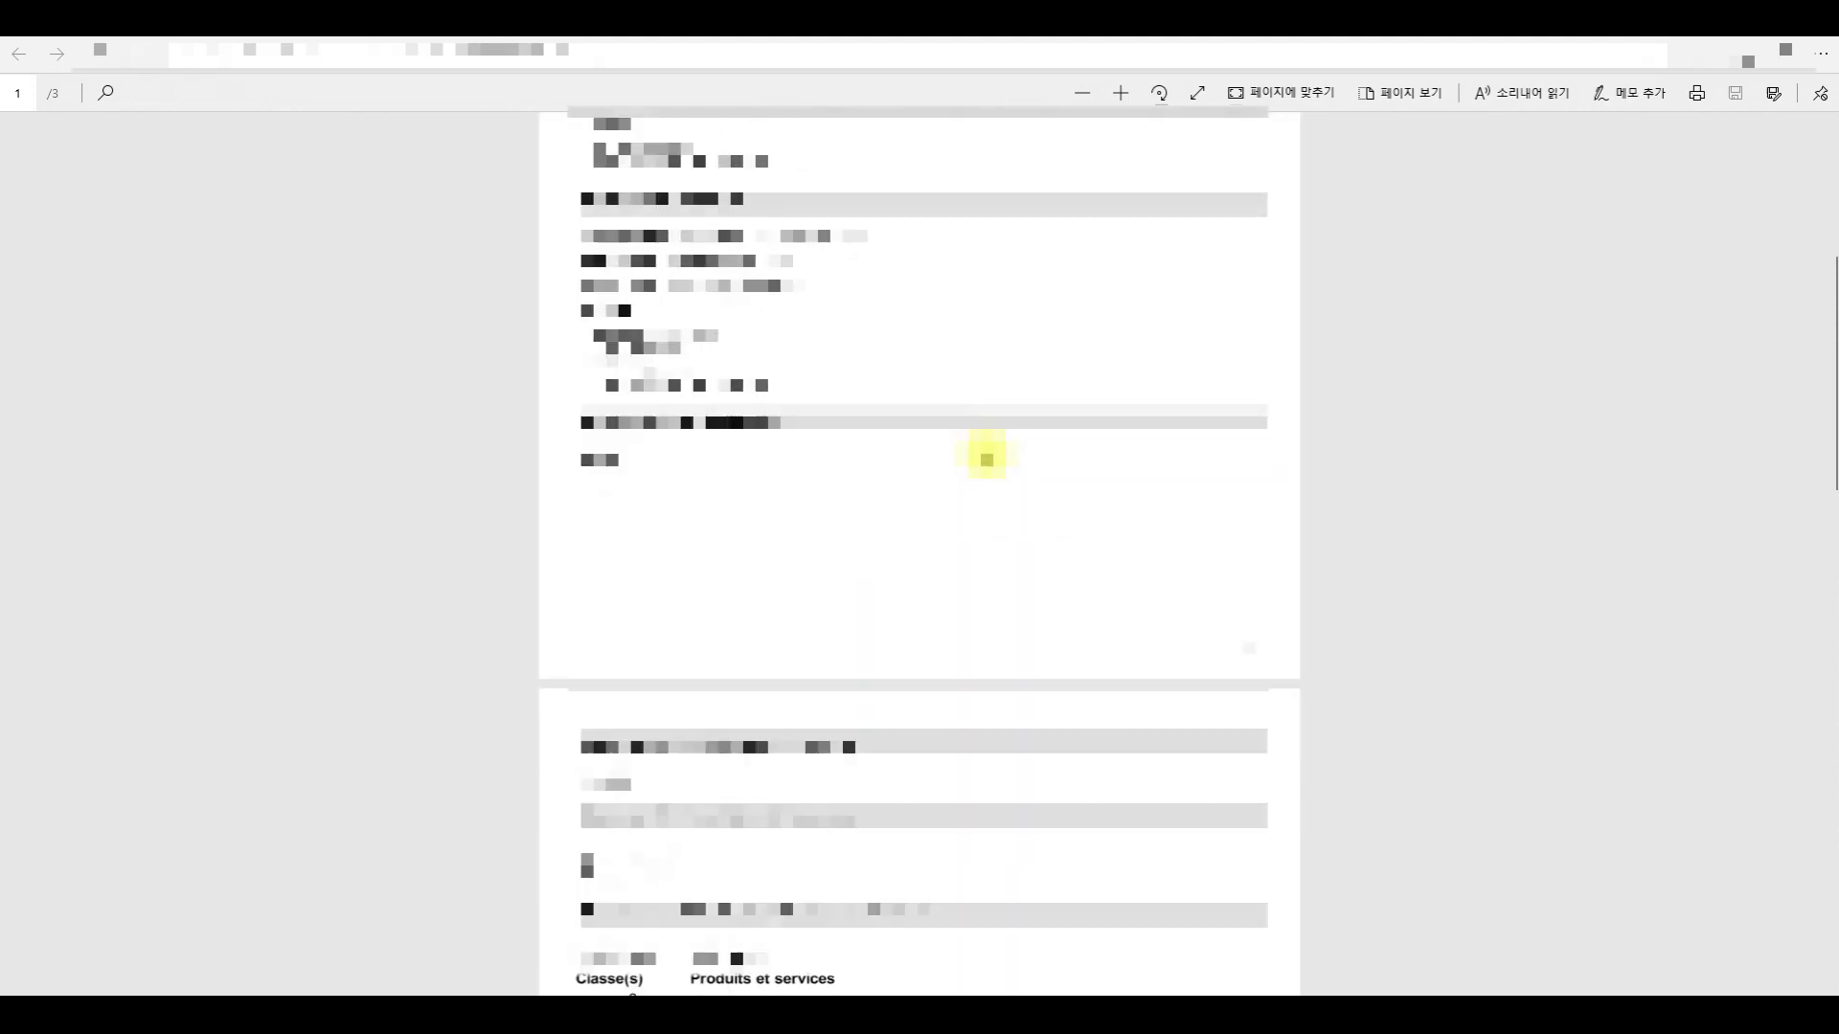
pyautogui.scroll(-5, 987, 460)
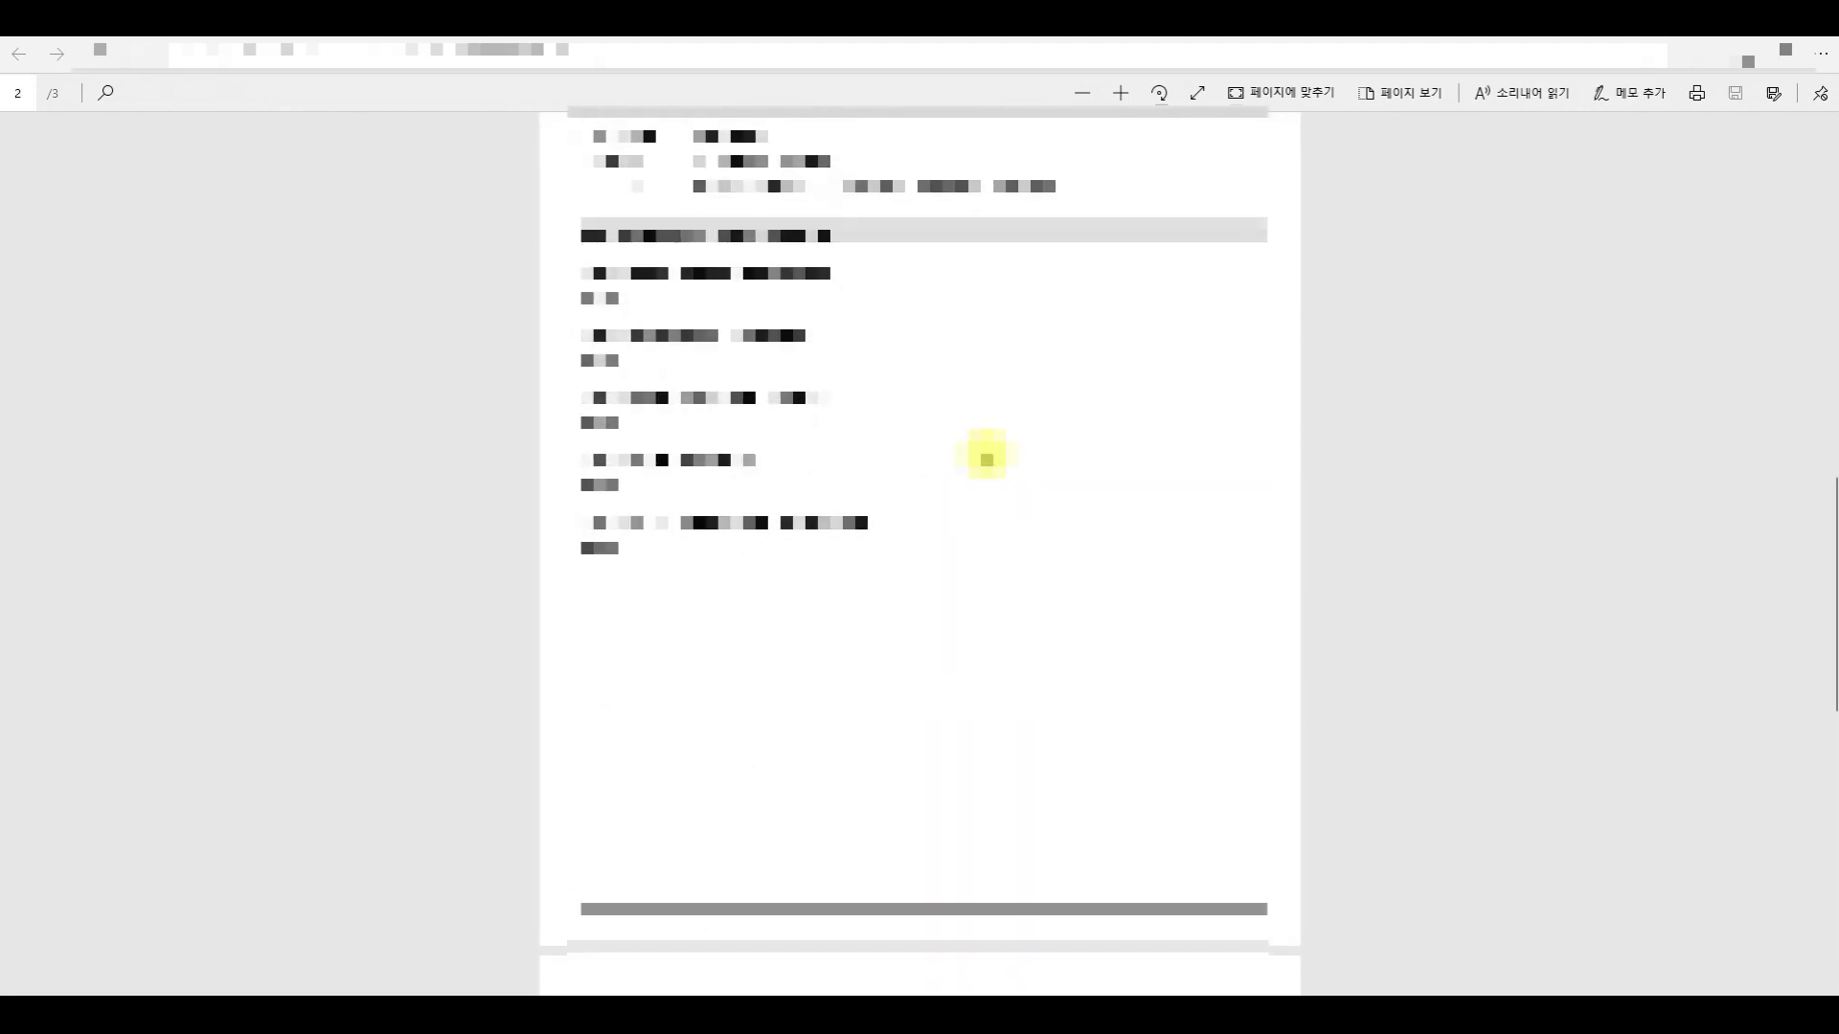
pyautogui.scroll(-5, 986, 459)
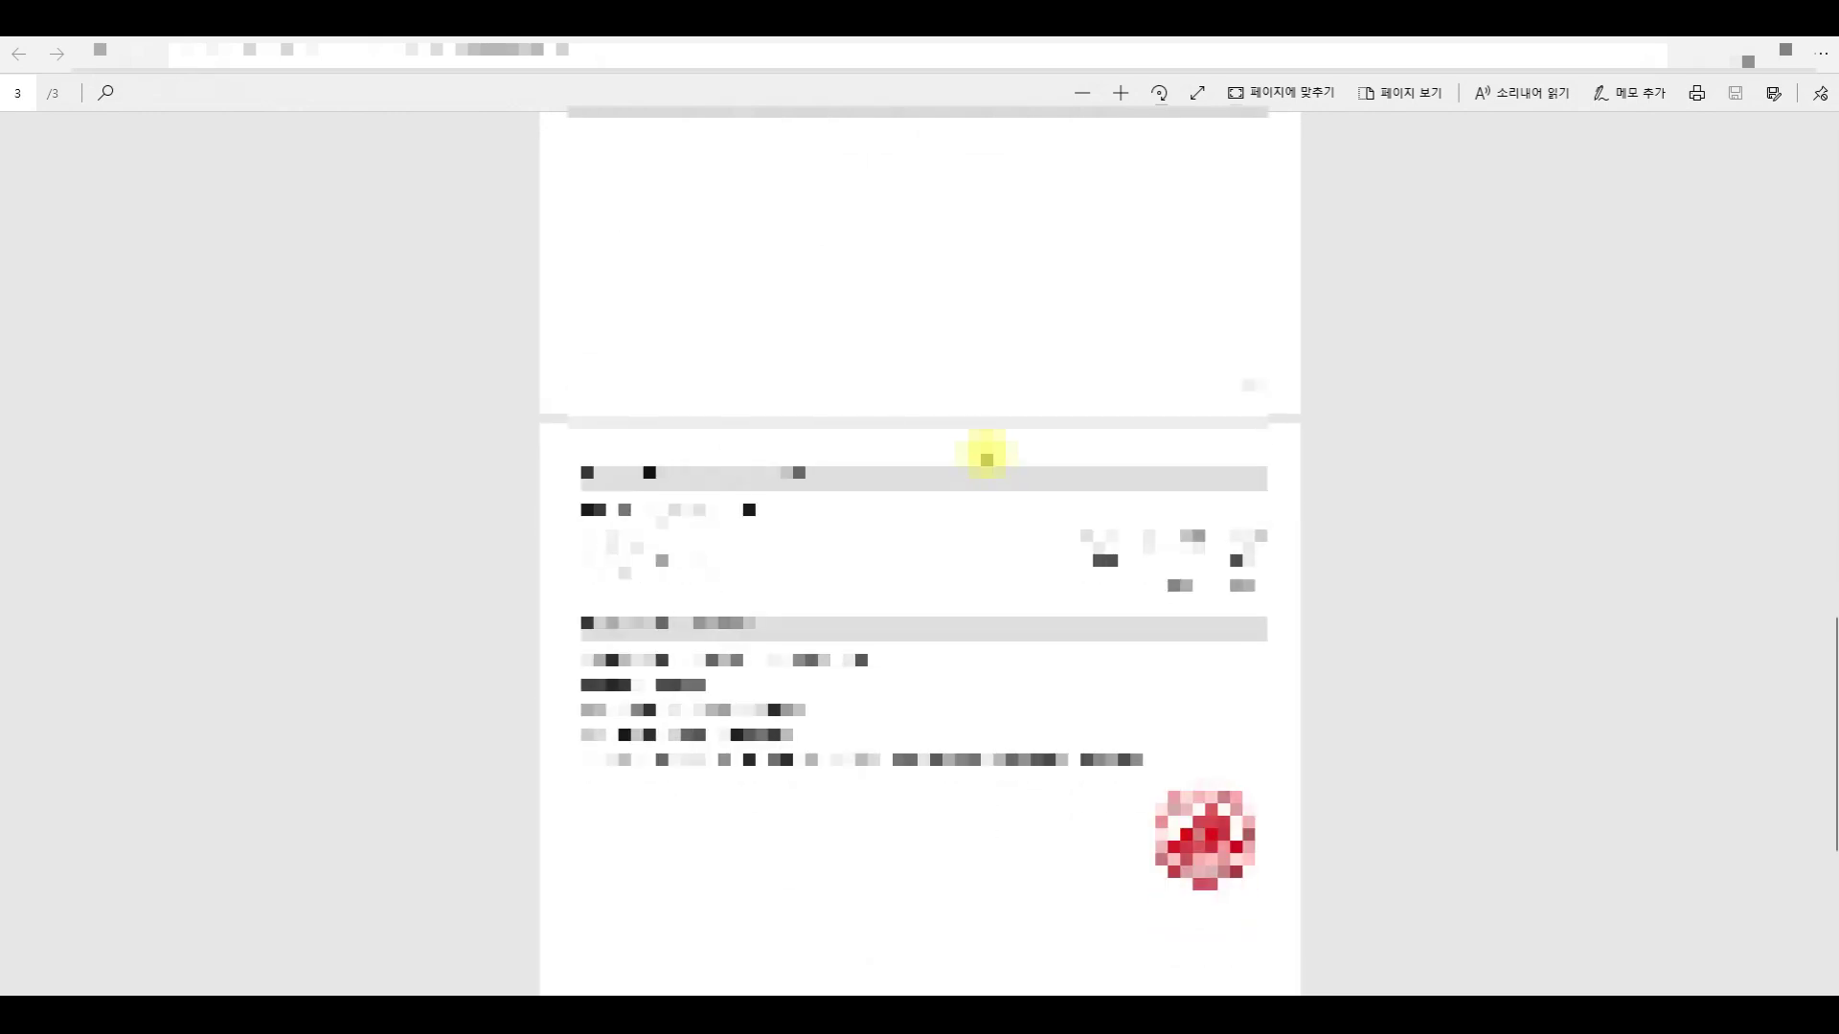
pyautogui.scroll(-2, 987, 460)
pyautogui.scroll(-4, 987, 460)
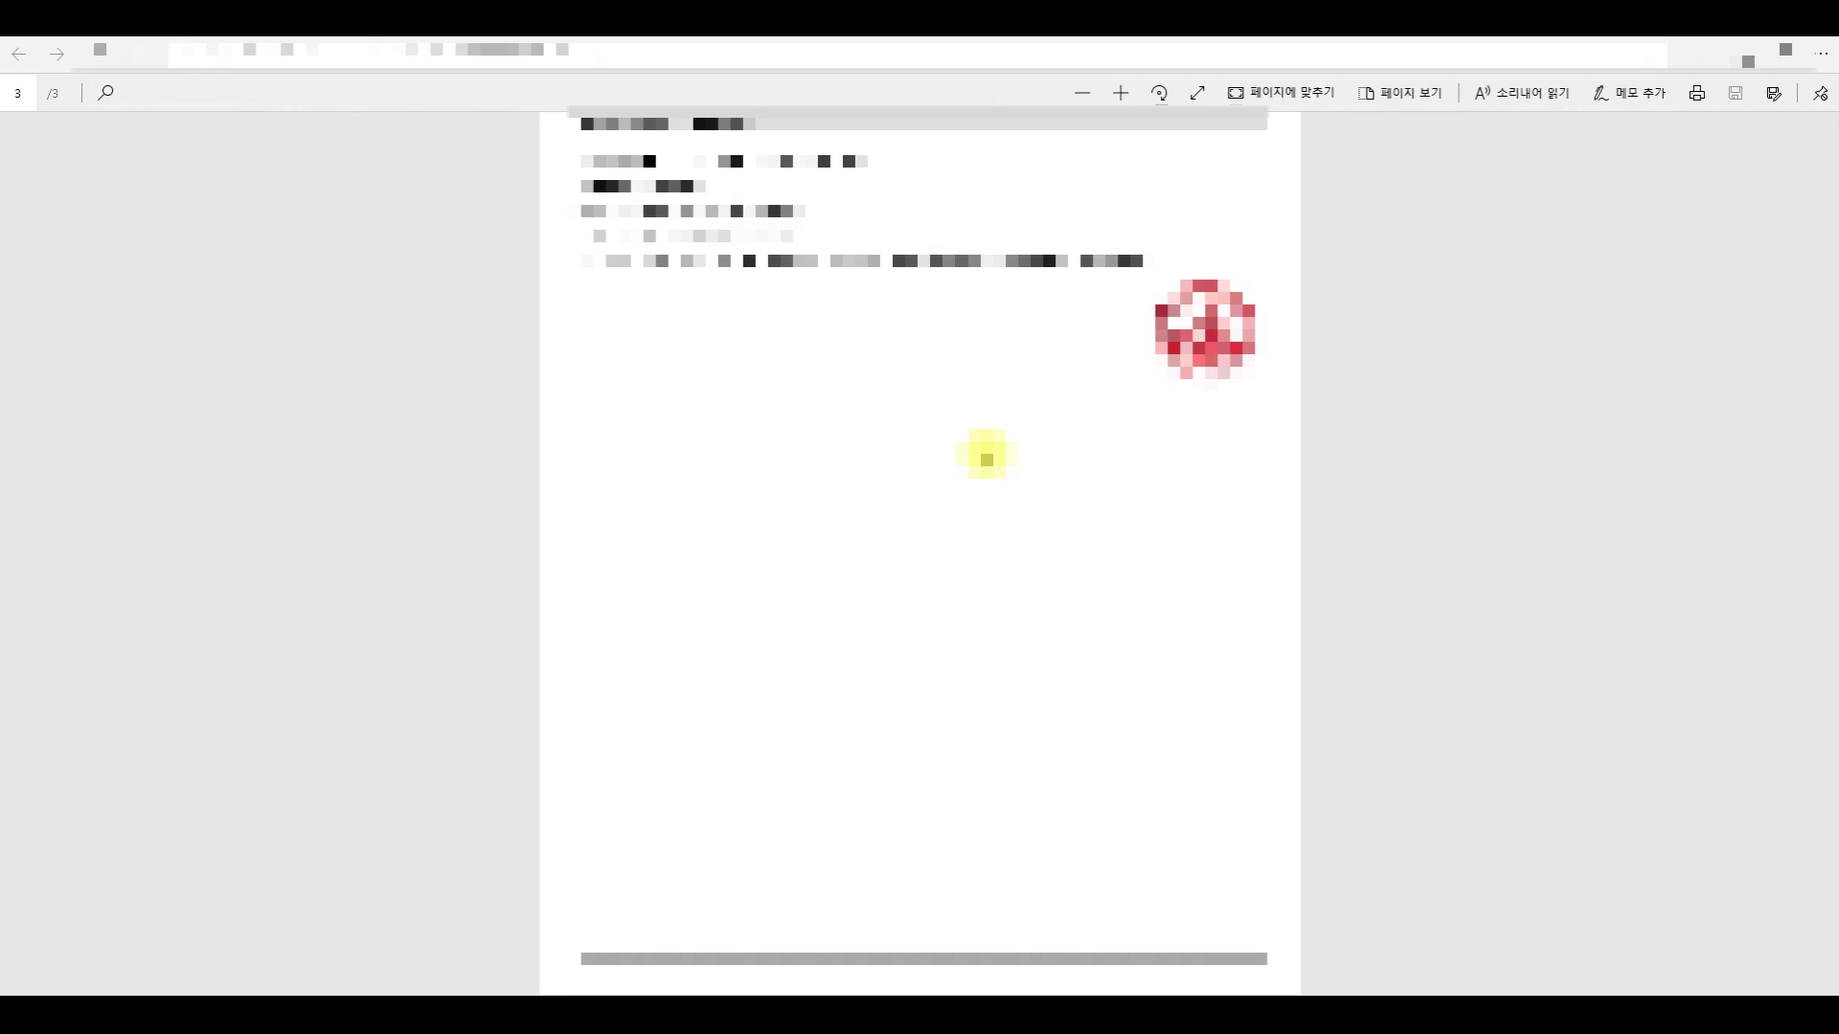
pyautogui.scroll(10, 987, 460)
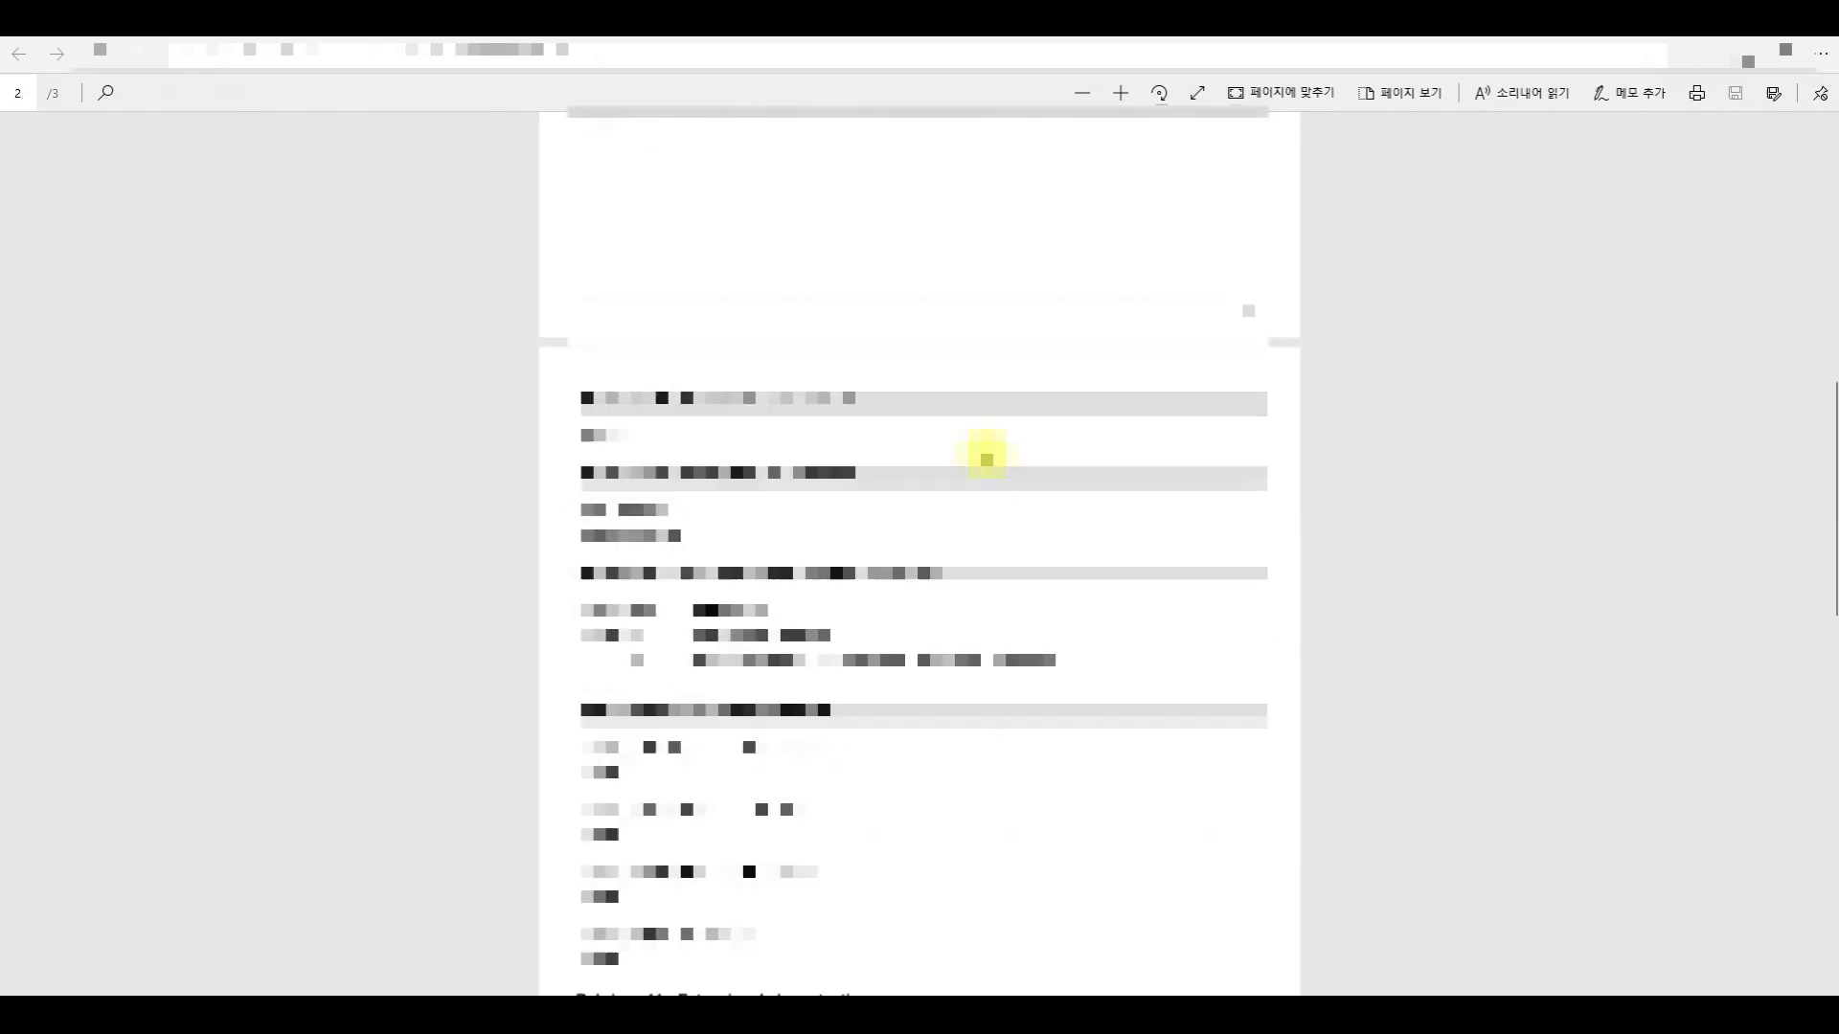
pyautogui.scroll(10, 986, 459)
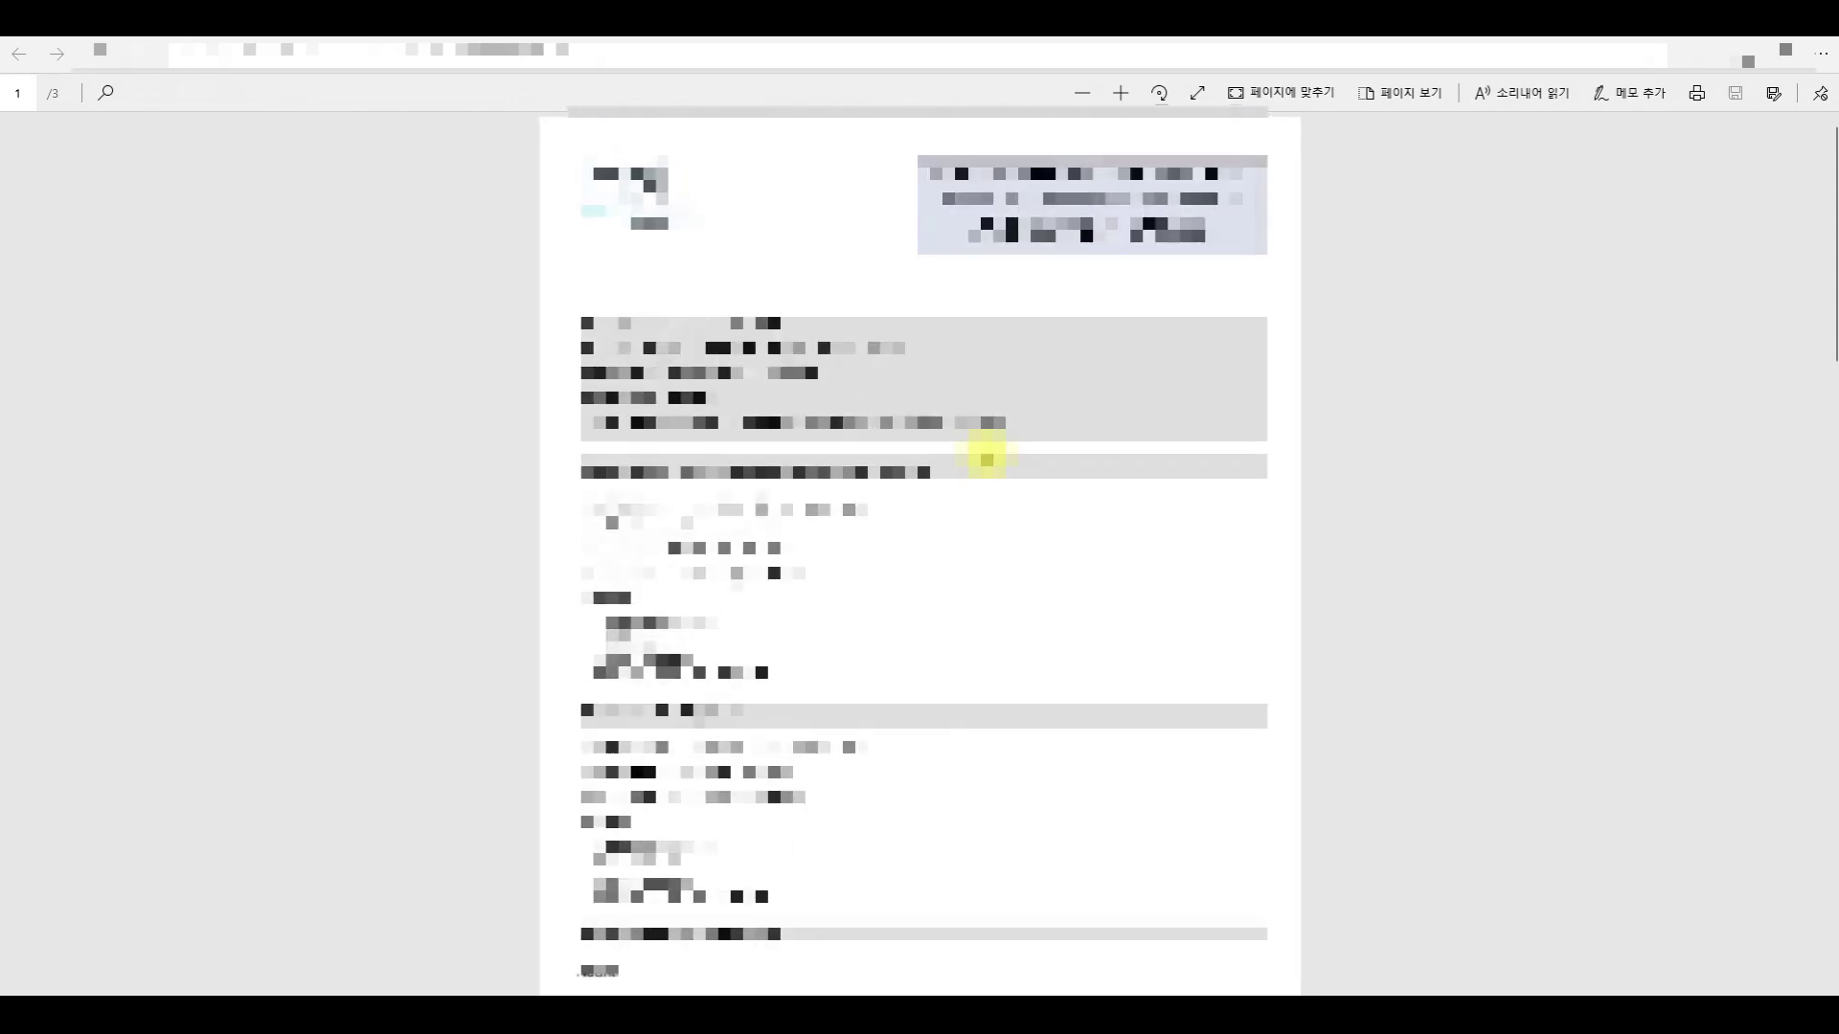